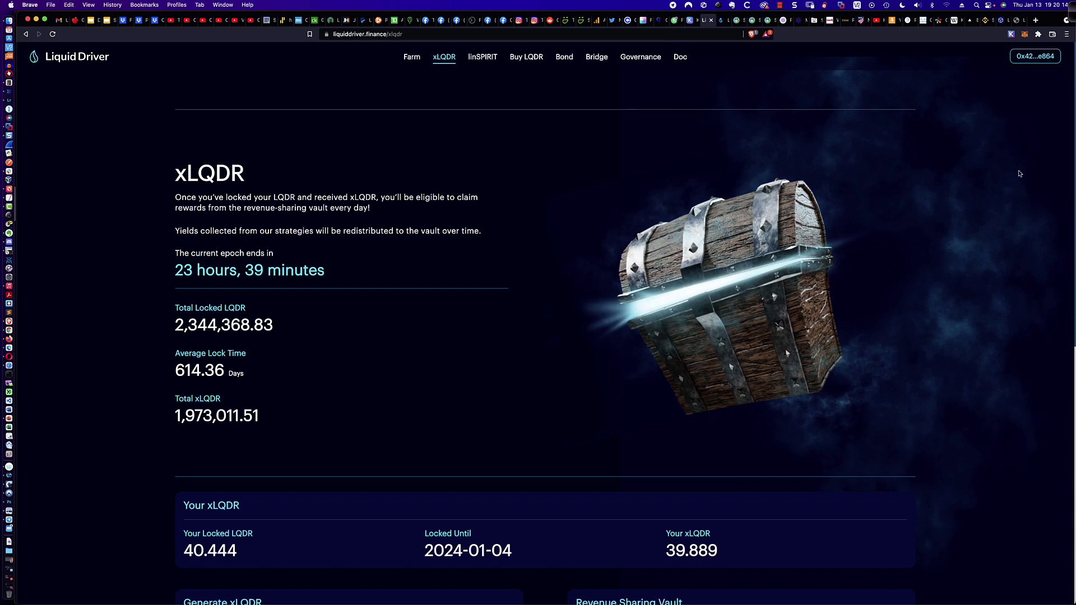
# Step: Examine the locked LQDR, lock end date and xLQDR balance, along with the Revenue Sharing Vault's APR and claimable earnings
pyautogui.scroll(-2, 1019, 174)
pyautogui.scroll(-10, 1019, 174)
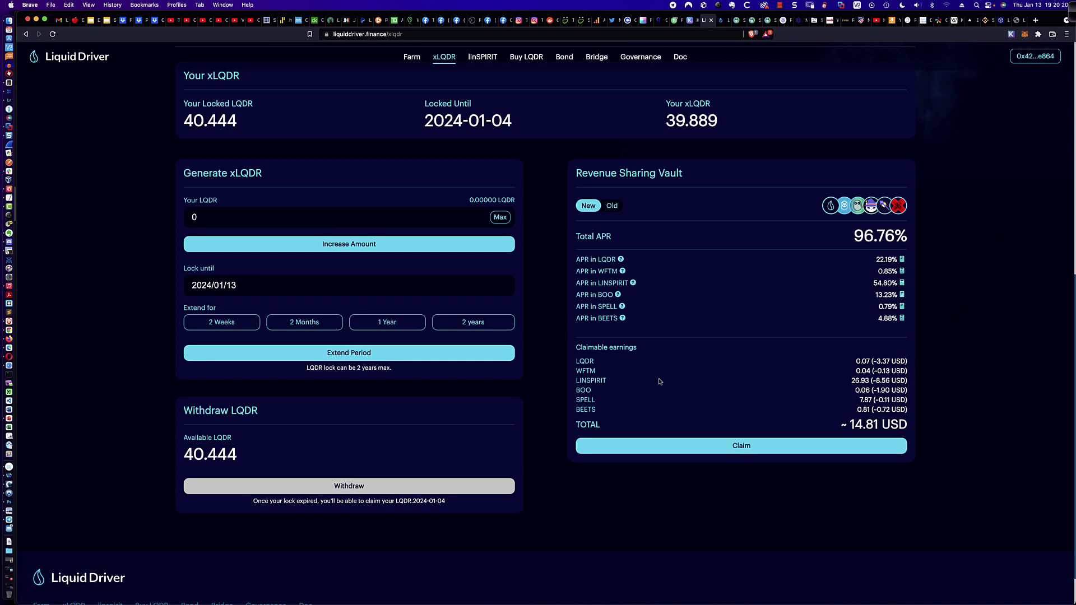
pyautogui.moveTo(575, 381); pyautogui.dragTo(865, 382)
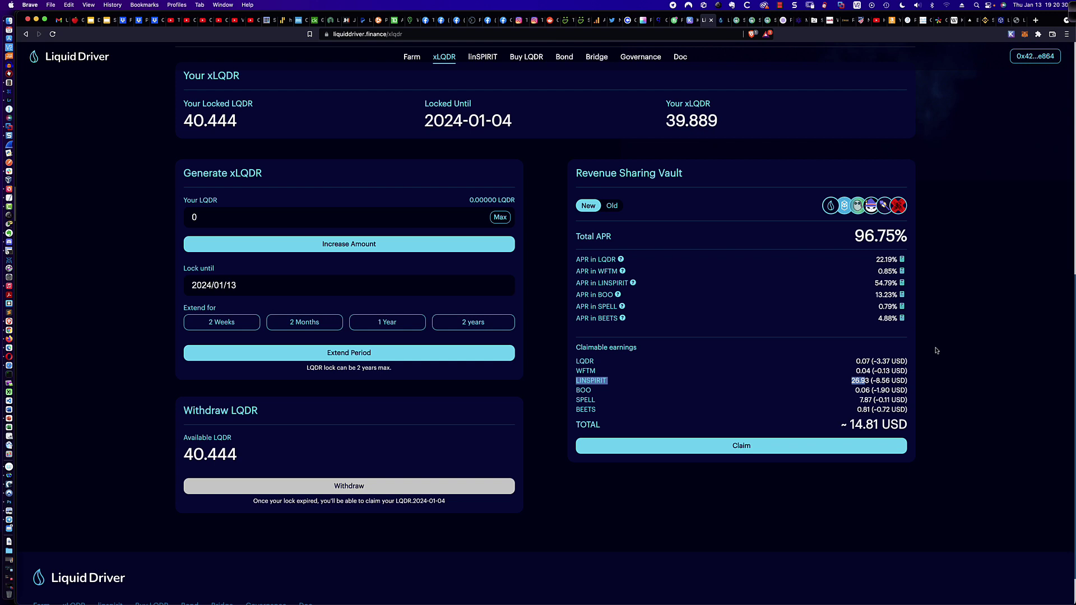
pyautogui.click(962, 316)
pyautogui.scroll(5, 965, 306)
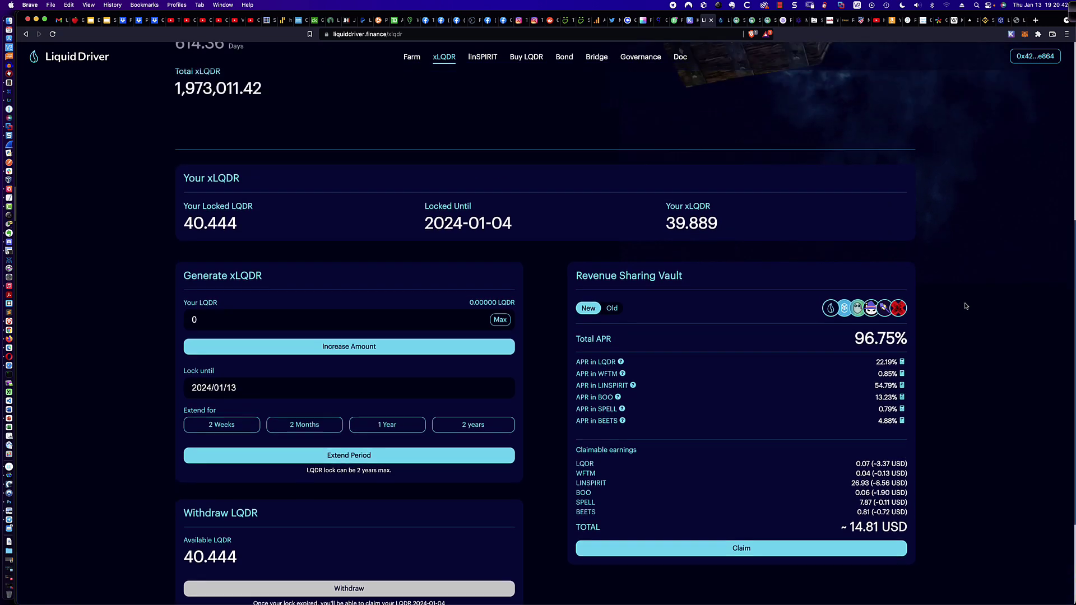
pyautogui.scroll(1, 965, 305)
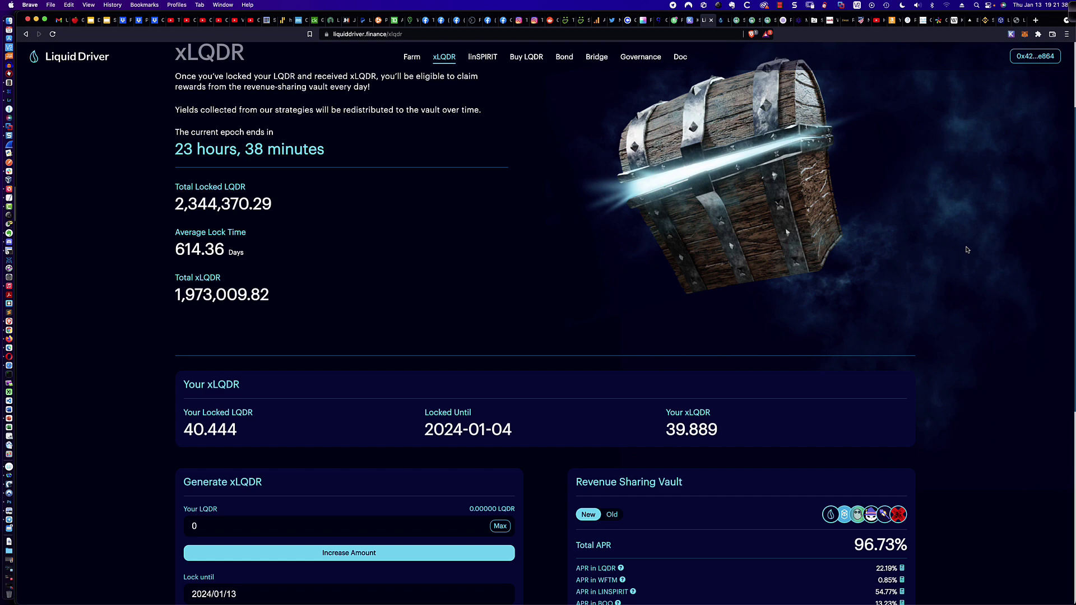
pyautogui.scroll(-7, 966, 250)
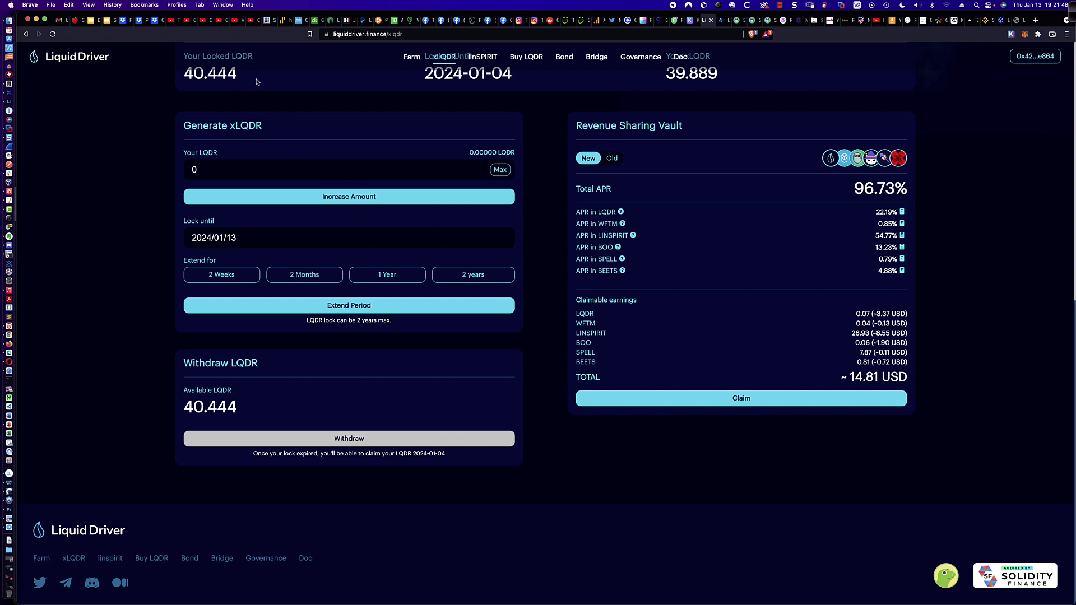
pyautogui.scroll(1, 644, 106)
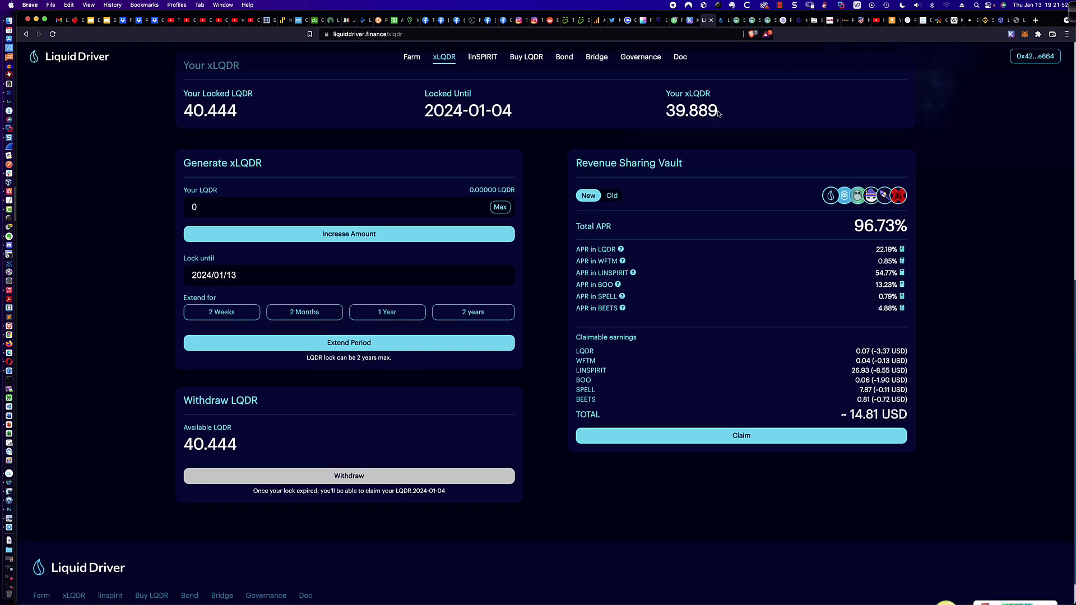
pyautogui.moveTo(719, 114); pyautogui.dragTo(666, 111)
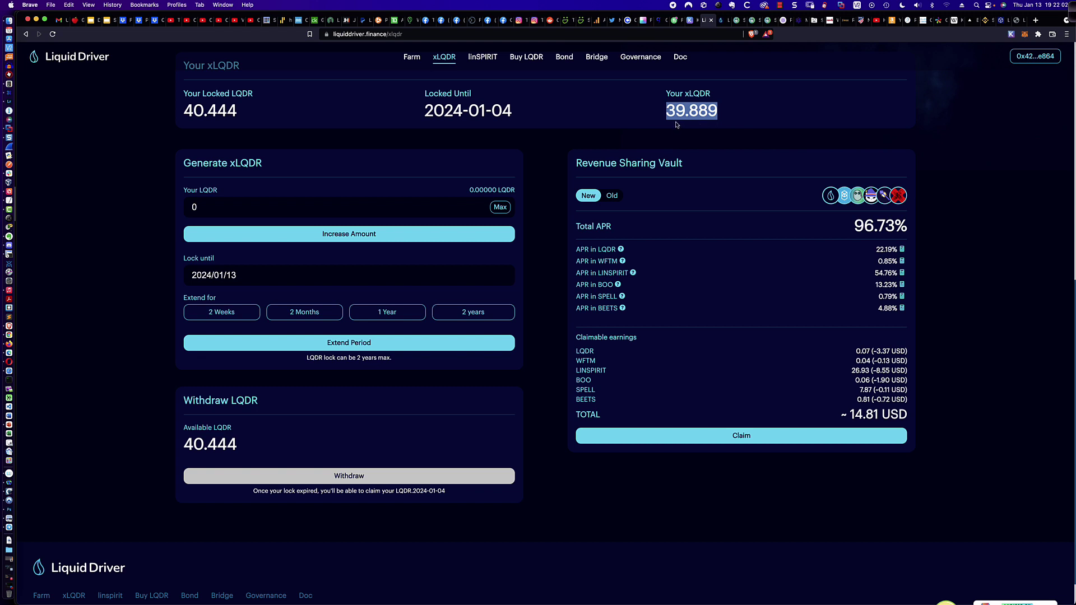
pyautogui.scroll(-2, 934, 259)
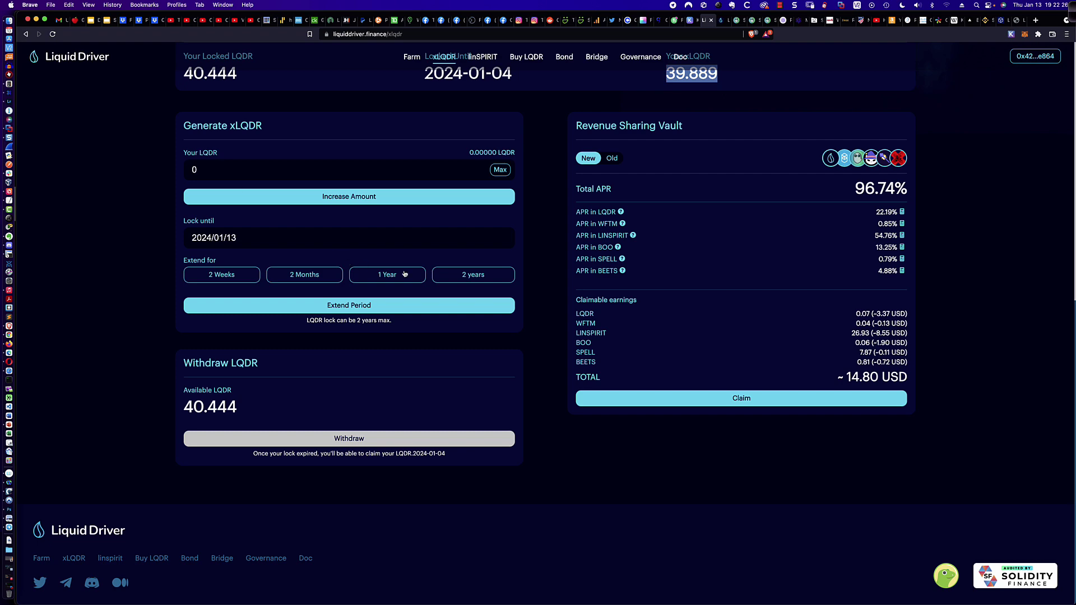
pyautogui.scroll(10, 496, 287)
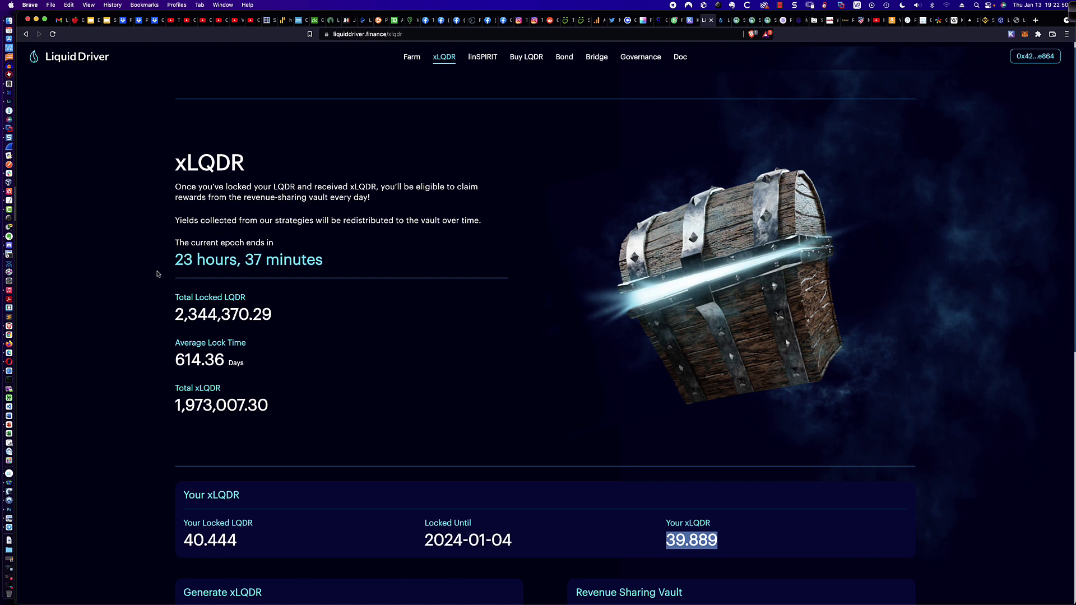
# Step: Compare the time left in the current epoch with the vault's claimable earnings and their total
pyautogui.click(171, 259)
pyautogui.moveTo(171, 259); pyautogui.dragTo(326, 266)
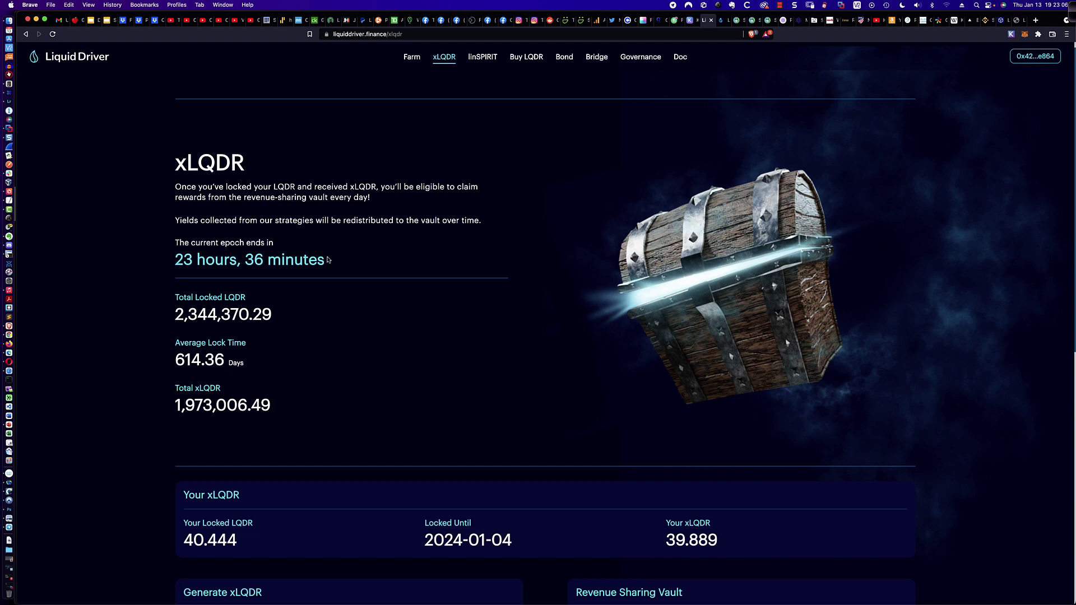
pyautogui.scroll(-10, 328, 260)
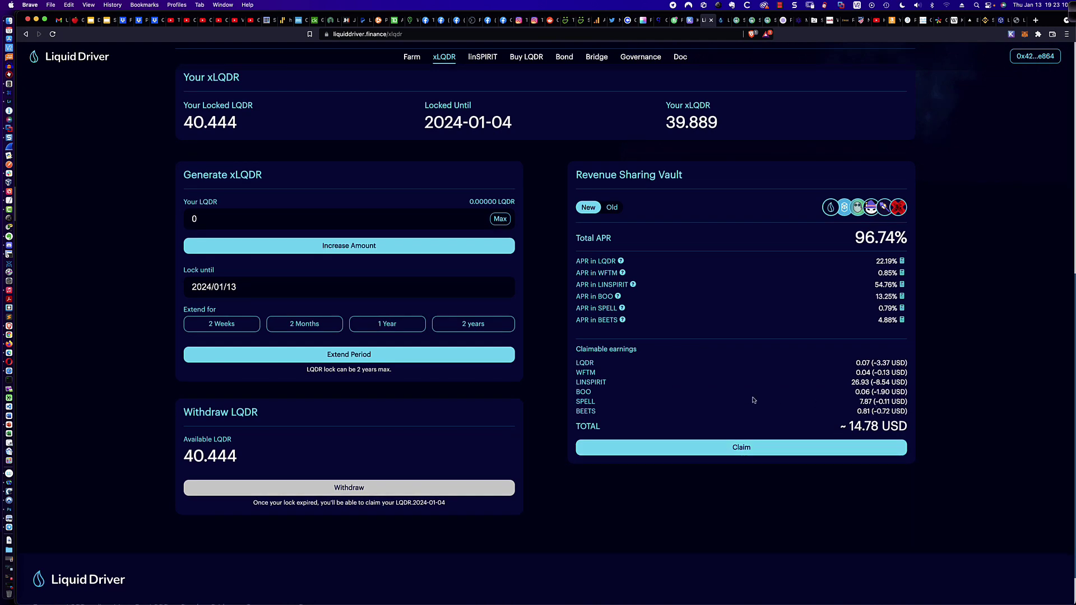
pyautogui.scroll(6, 753, 399)
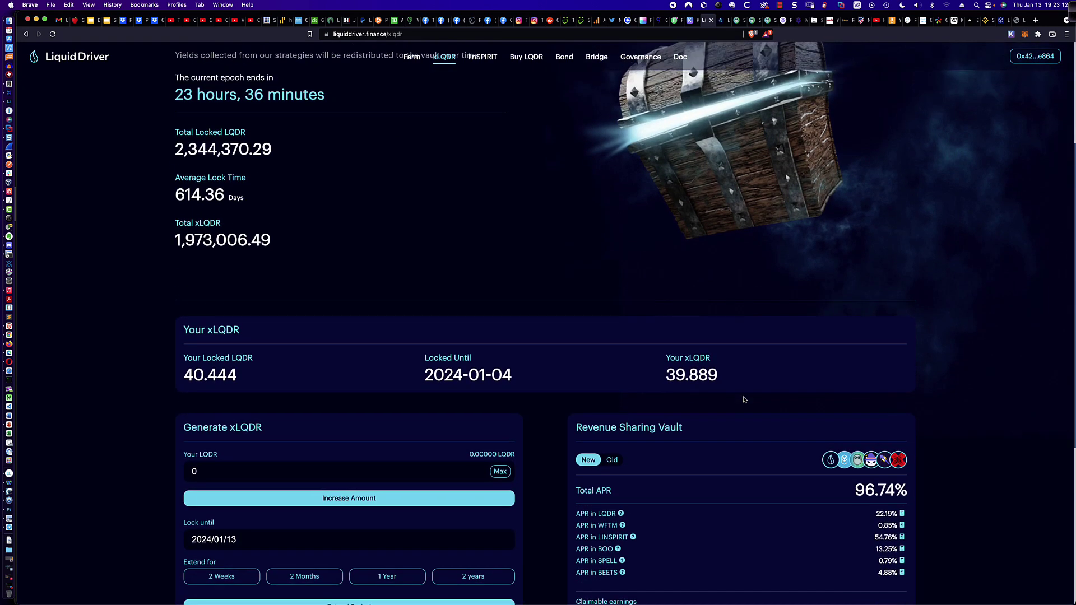
pyautogui.scroll(2, 310, 278)
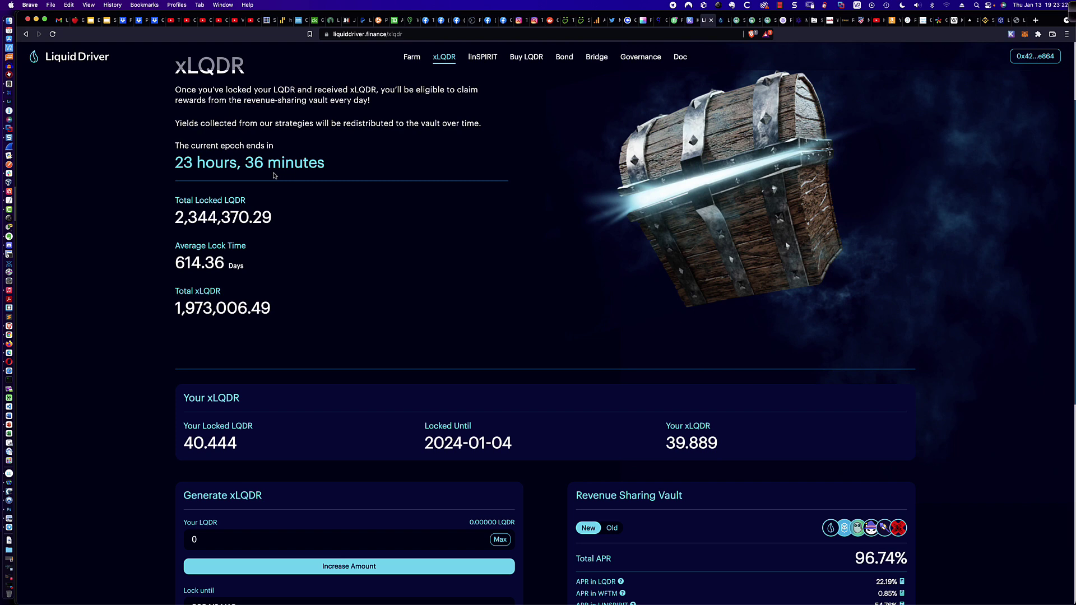
pyautogui.scroll(-4, 941, 437)
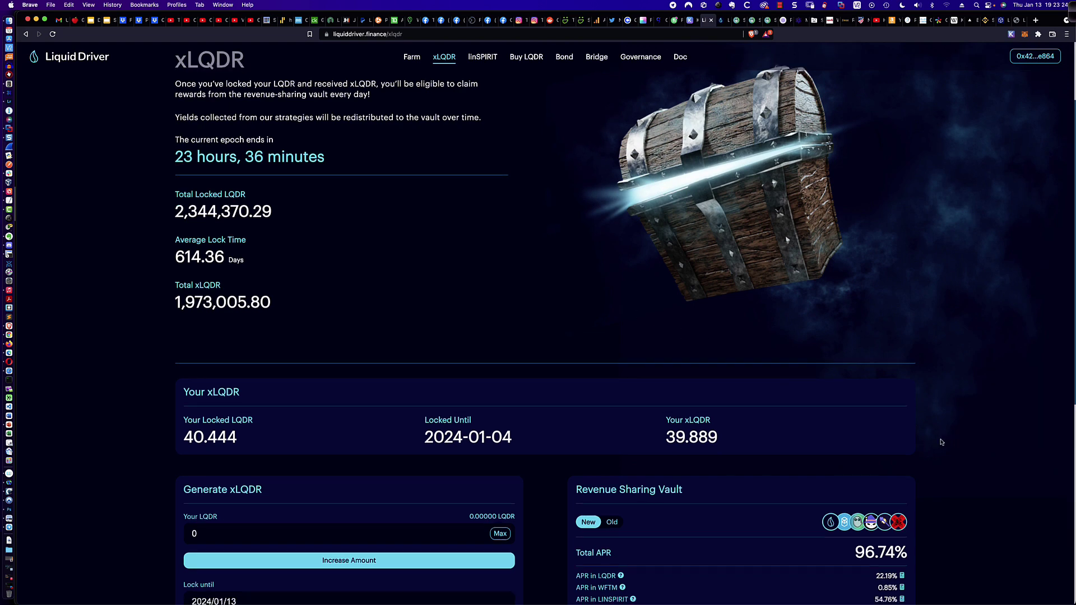
pyautogui.scroll(-3, 938, 432)
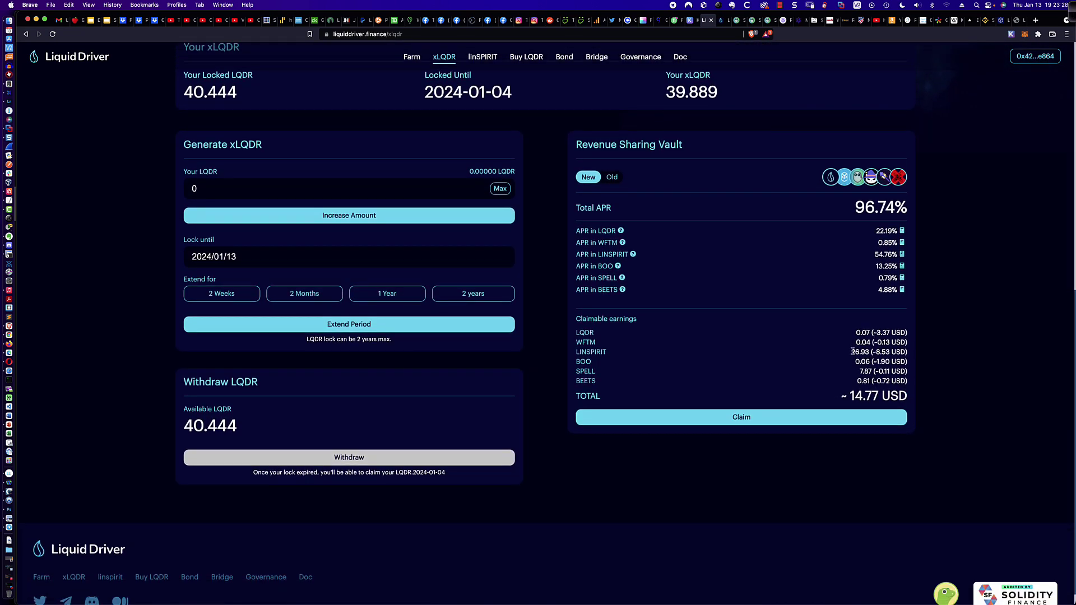
pyautogui.scroll(5, 148, 264)
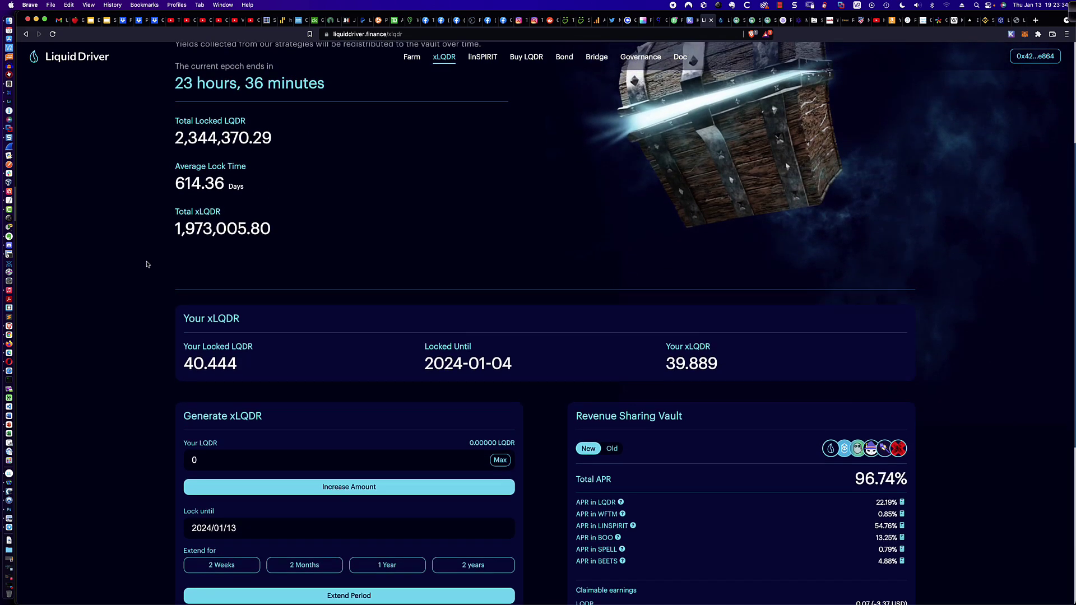
pyautogui.scroll(-5, 148, 264)
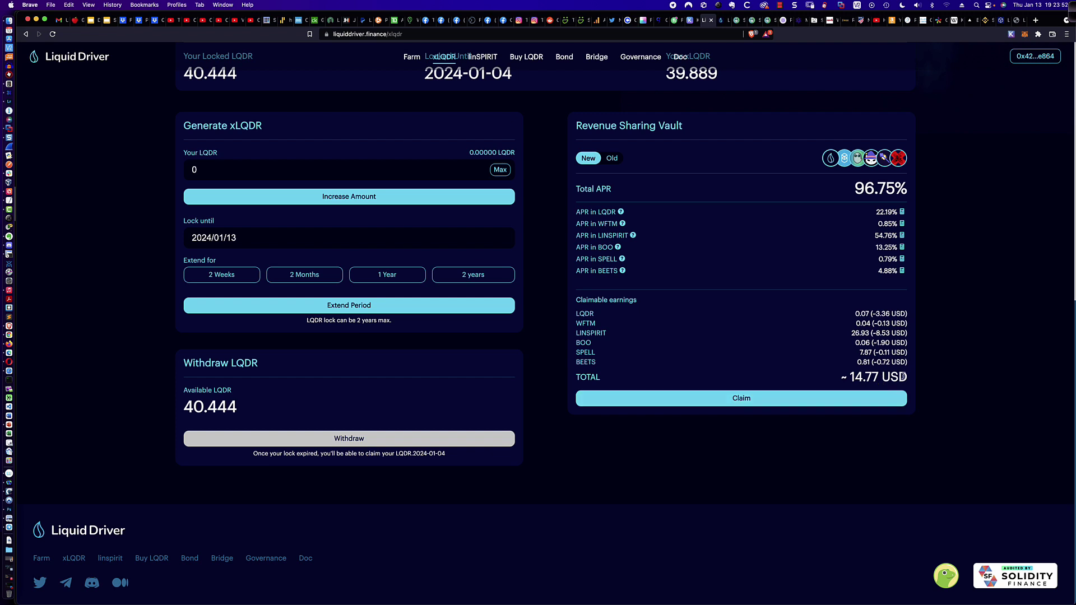
pyautogui.moveTo(903, 376); pyautogui.dragTo(851, 376)
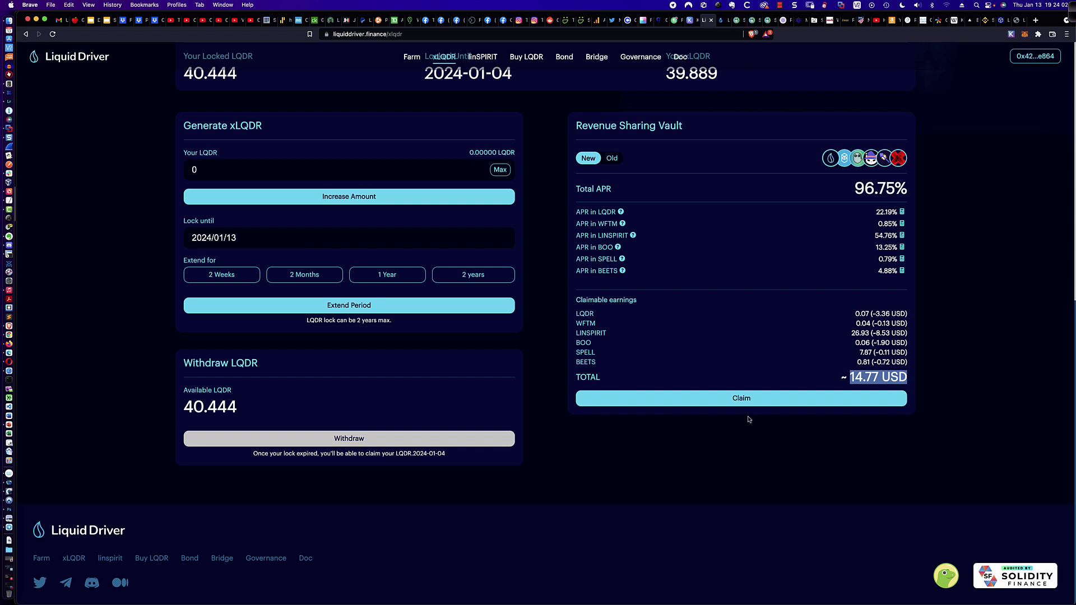
# Step: Claim all Revenue Sharing Vault earnings, reviewing the gas fee and approving the transaction in MetaMask
pyautogui.click(741, 398)
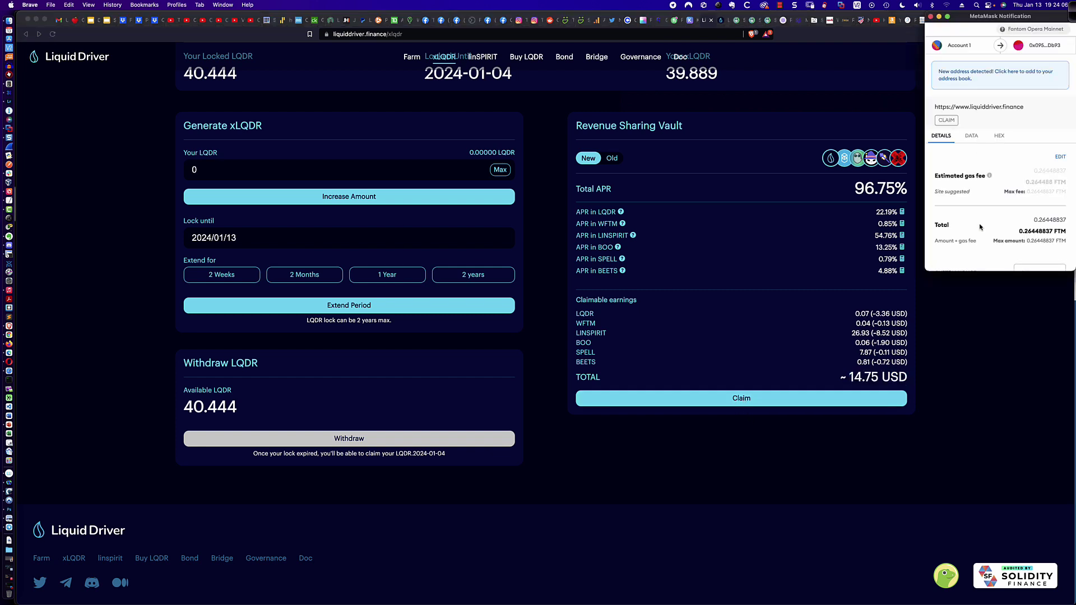
pyautogui.scroll(-1, 980, 227)
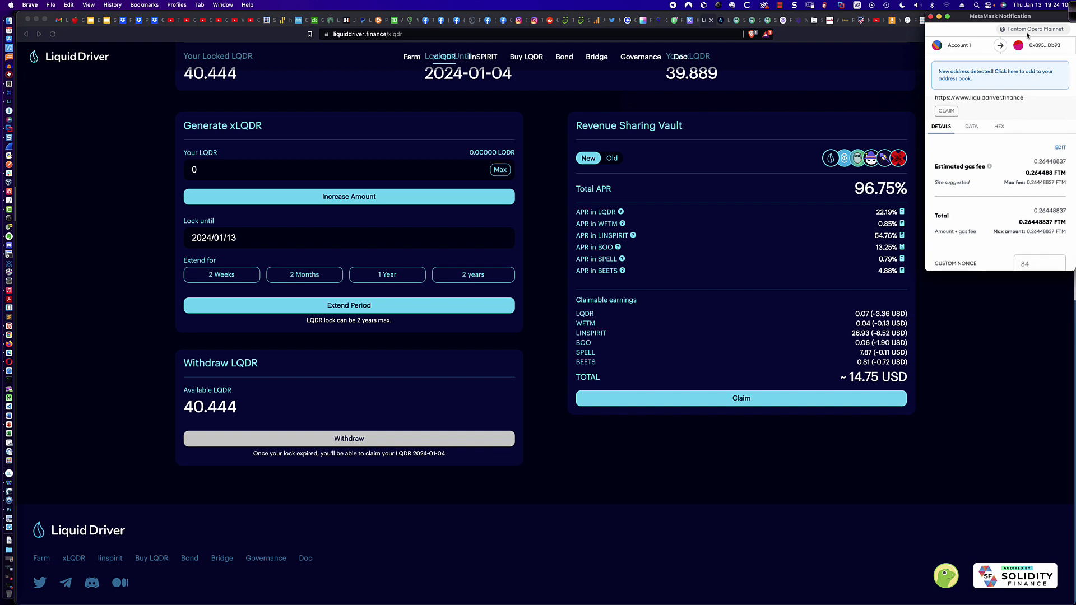
pyautogui.scroll(-3, 1019, 168)
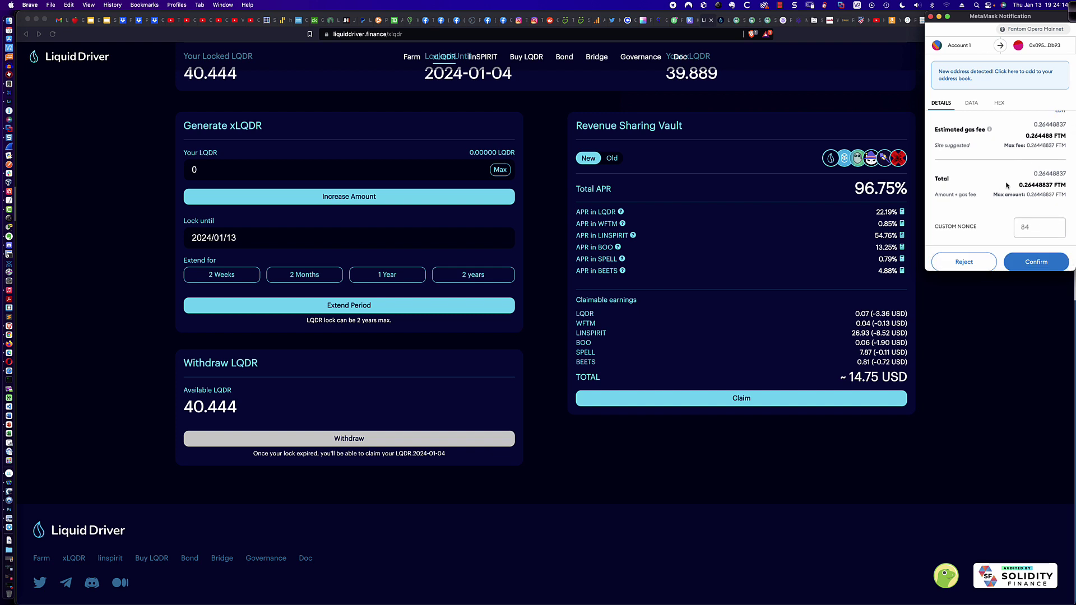
pyautogui.scroll(-1, 1002, 210)
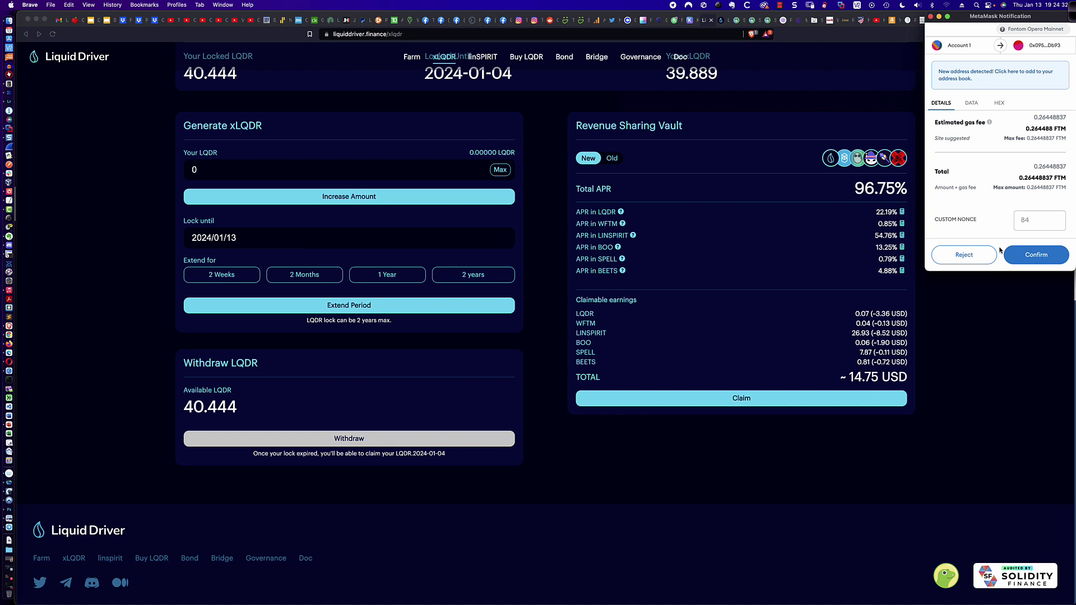
pyautogui.click(1022, 255)
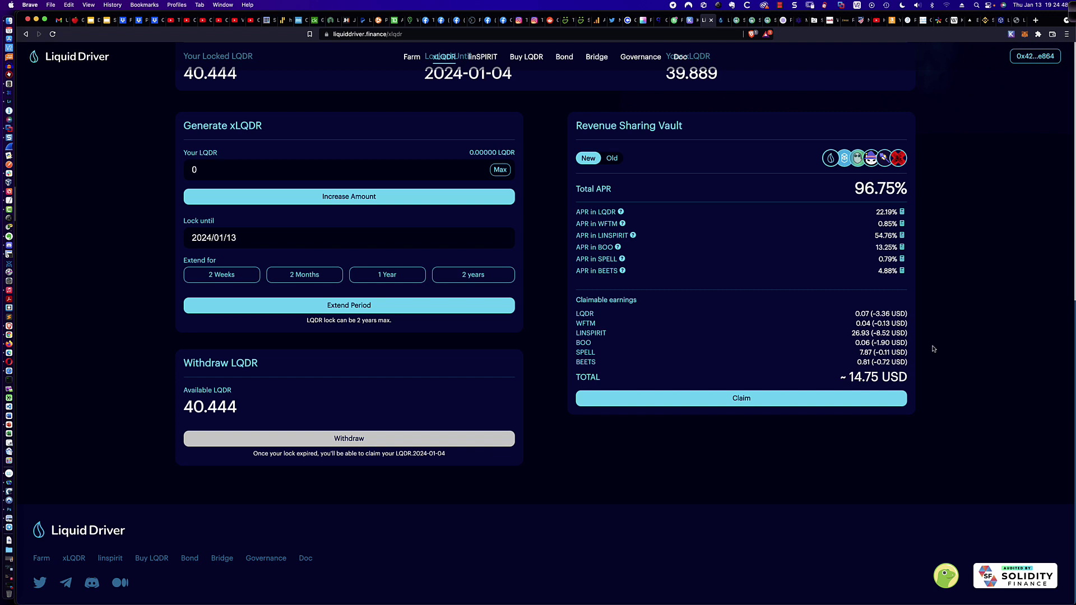
# Step: Check the claim transaction in the MetaMask activity list and close the wallet
pyautogui.scroll(3, 936, 361)
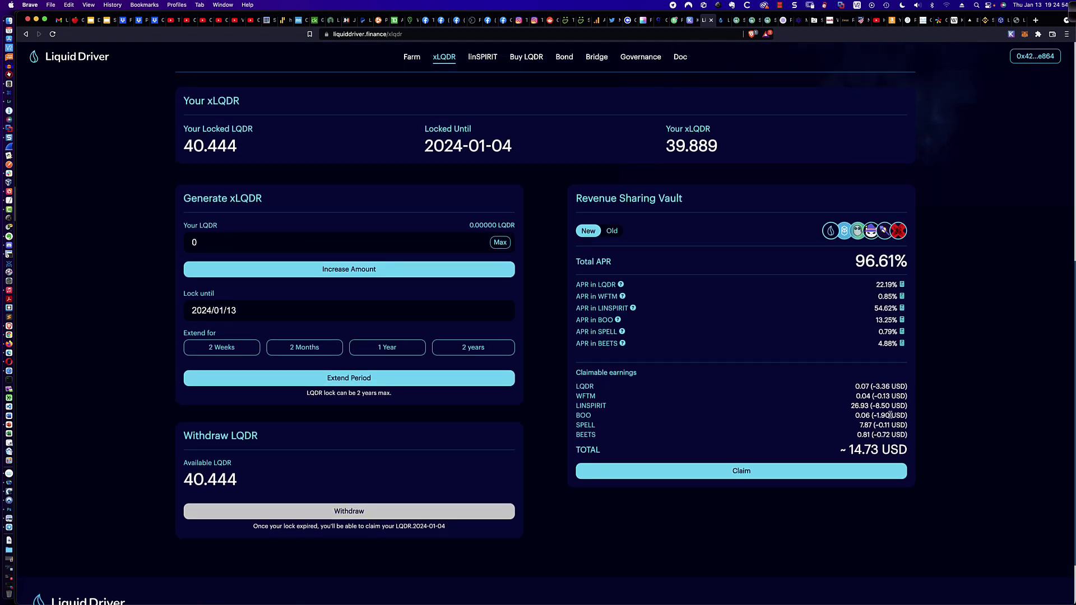
pyautogui.click(1024, 36)
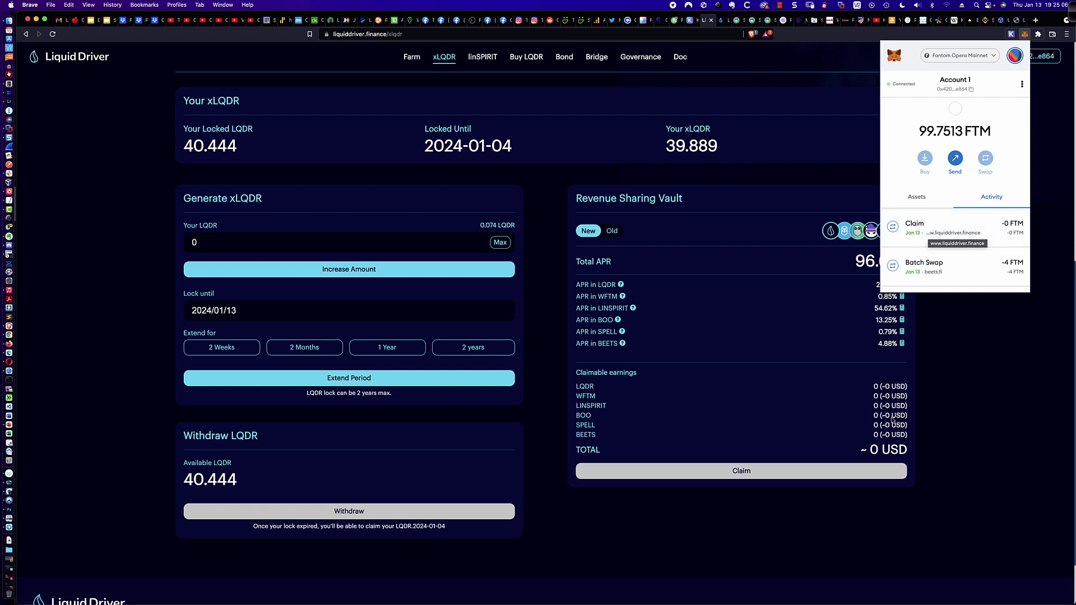
pyautogui.click(931, 408)
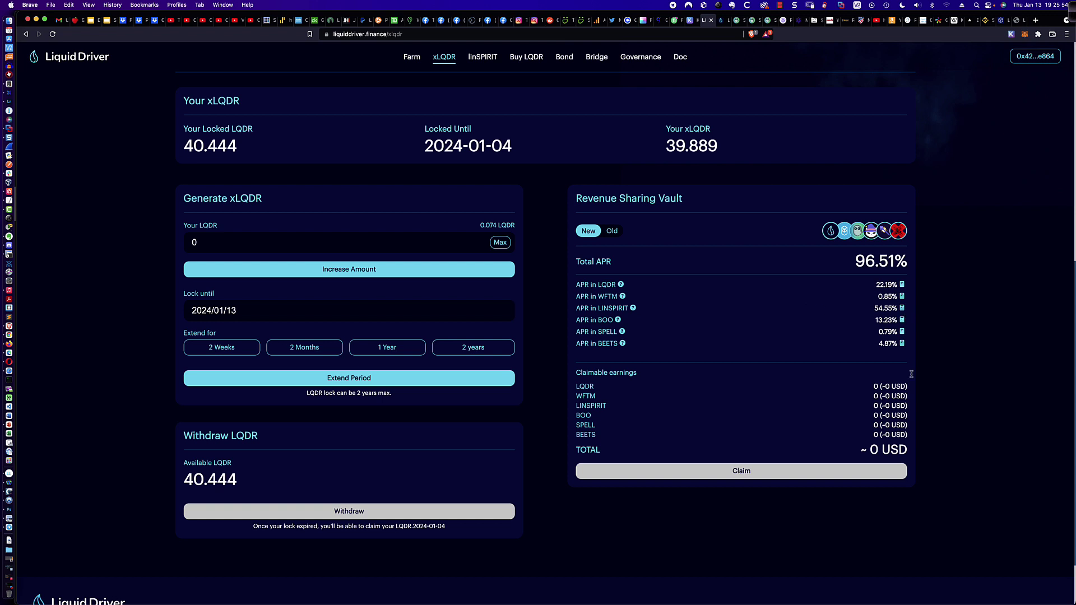
# Step: Review the MetaMask token balances for the claimed LQDR, linSPIRIT, BOO, SPELL, WFTM and BEETS rewards
pyautogui.click(1024, 35)
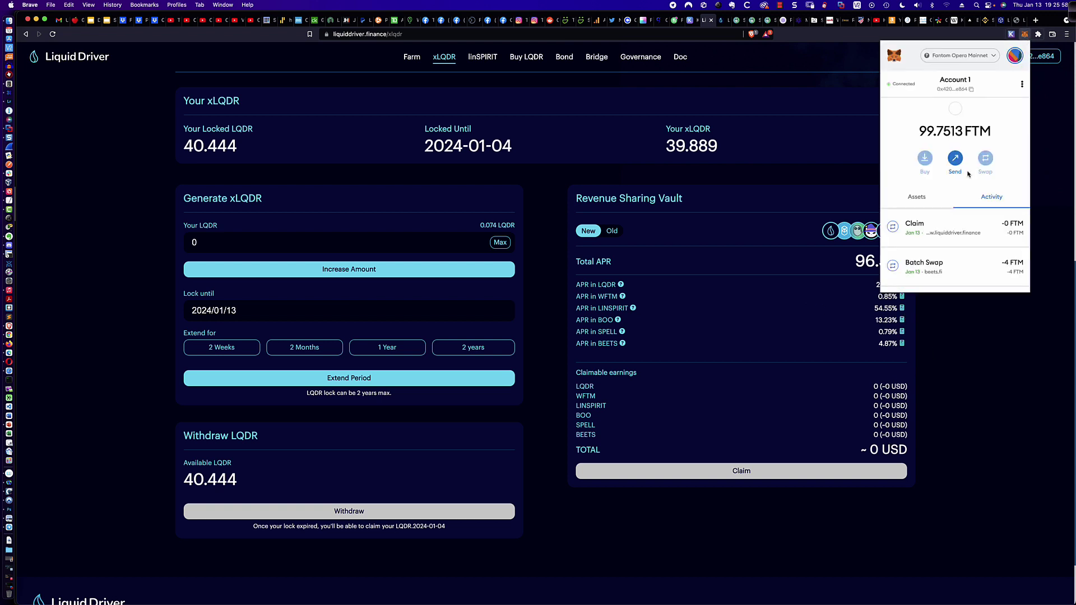
pyautogui.click(919, 198)
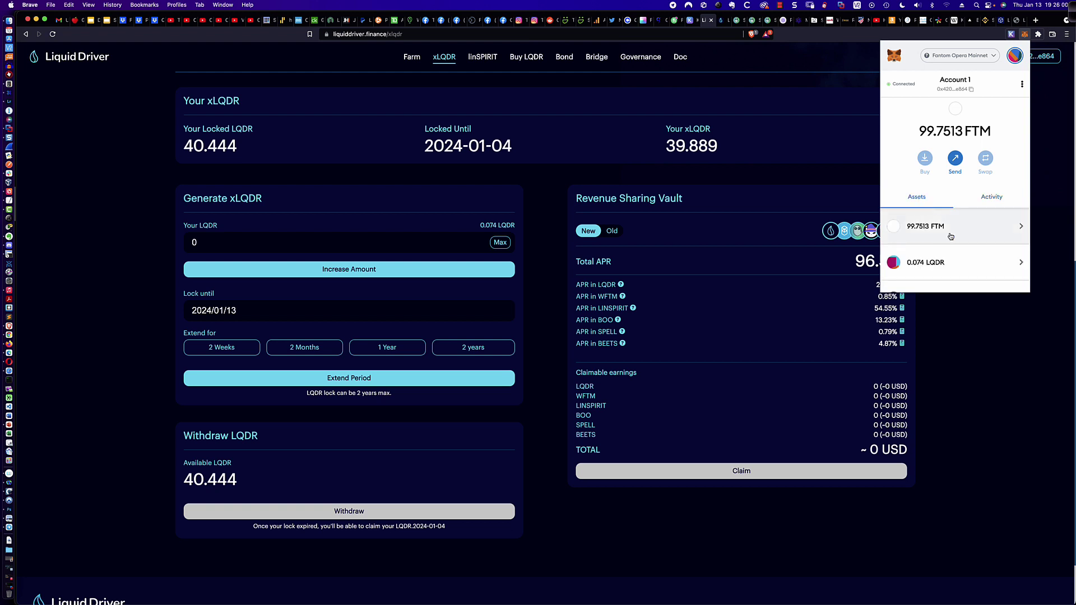
pyautogui.scroll(-2, 954, 232)
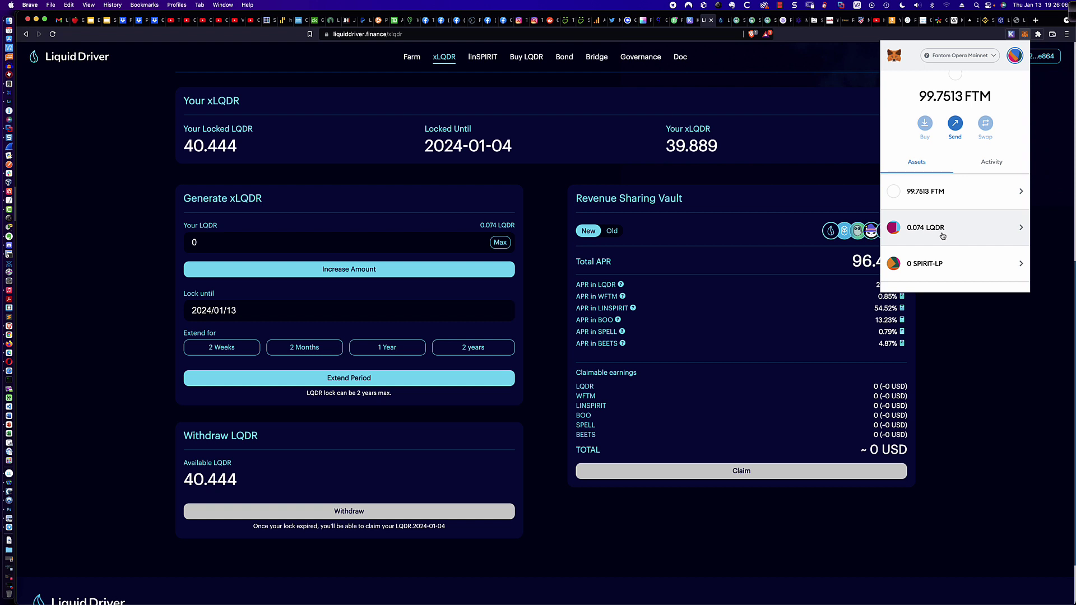
pyautogui.scroll(-6, 942, 236)
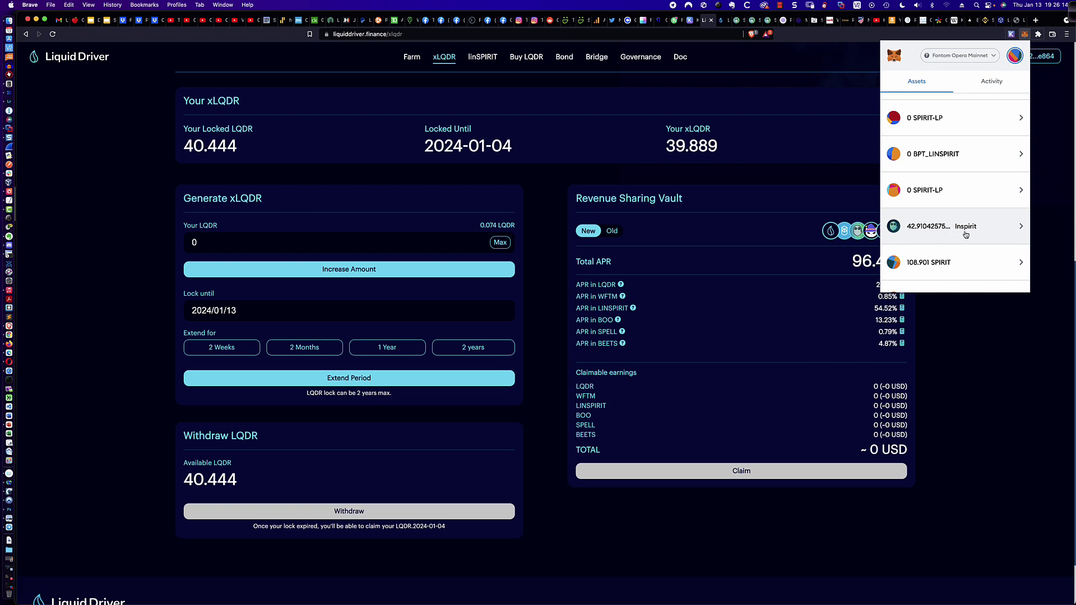
pyautogui.scroll(-2, 965, 234)
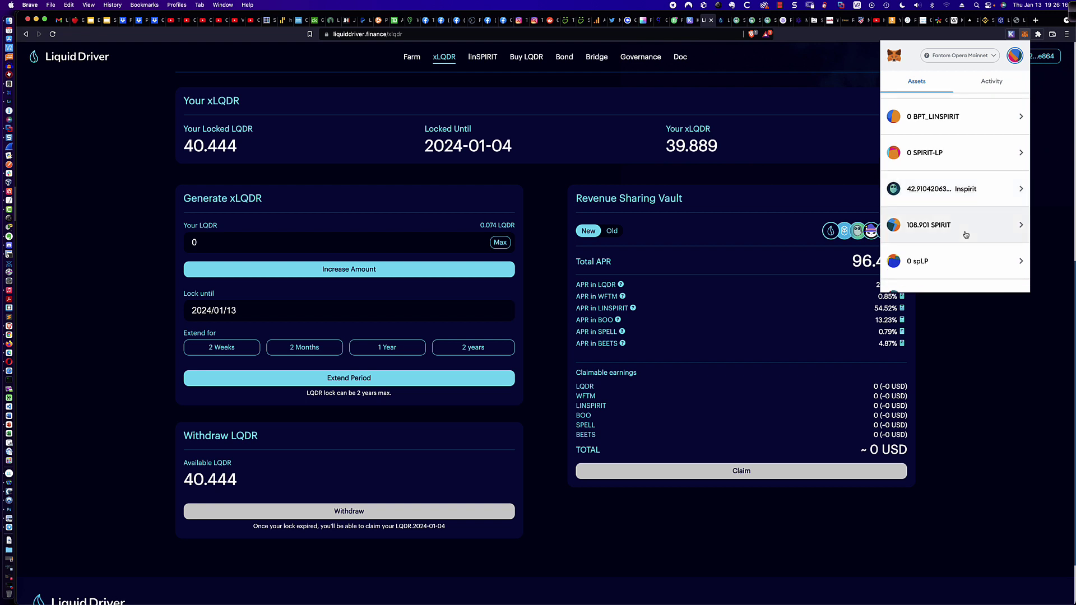
pyautogui.scroll(-4, 965, 235)
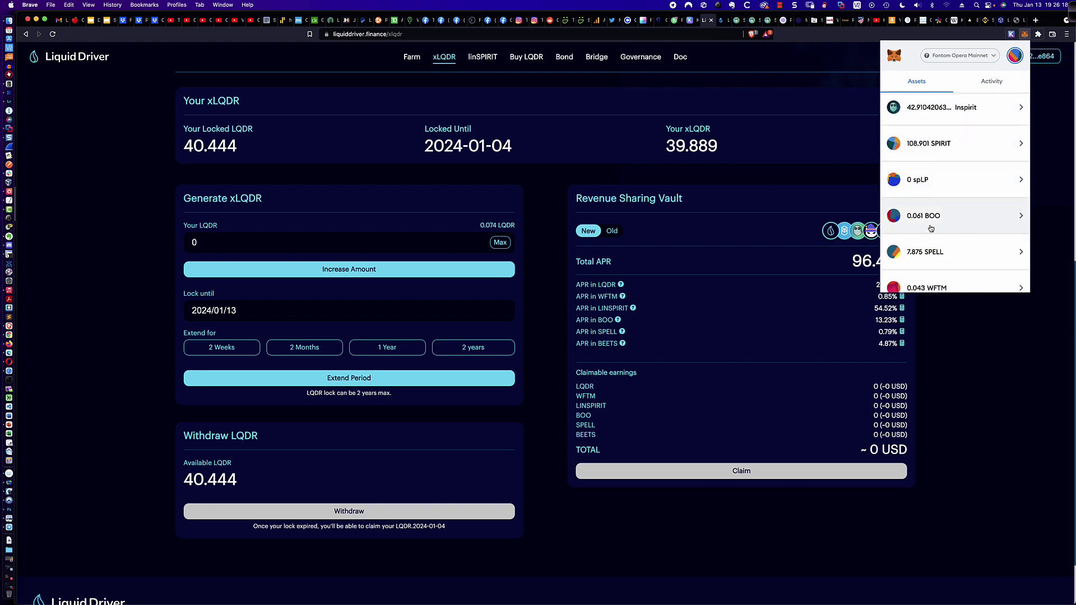
pyautogui.scroll(-1, 953, 235)
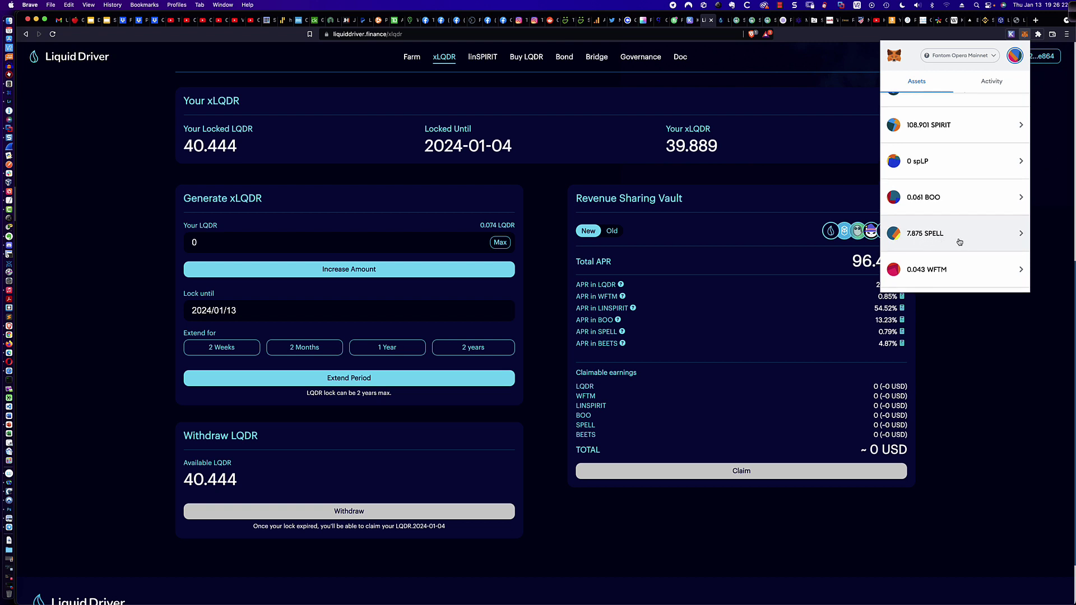
pyautogui.scroll(-2, 947, 241)
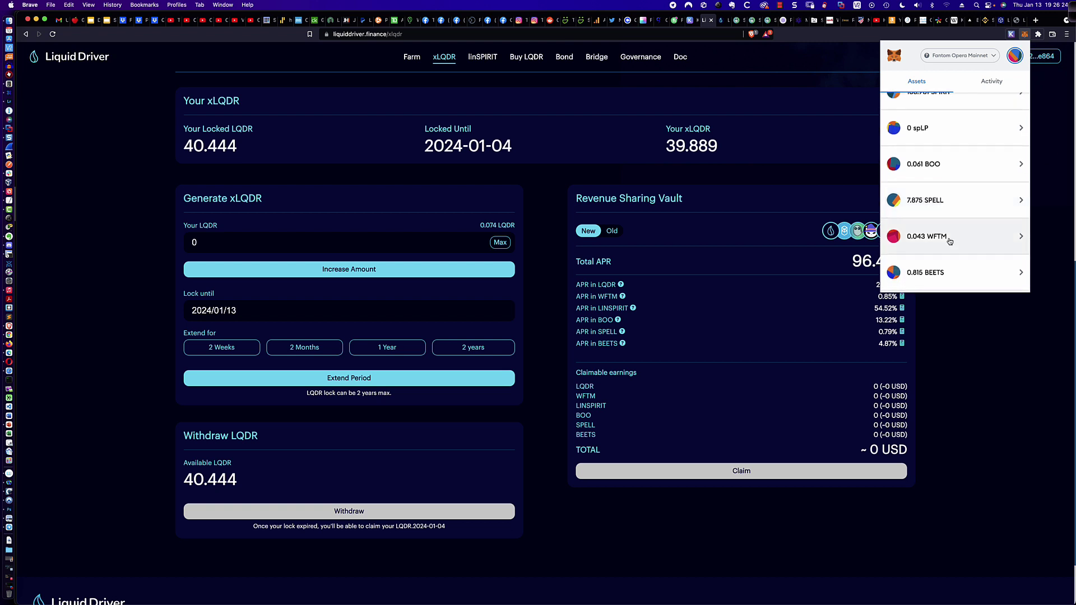
pyautogui.scroll(-2, 958, 242)
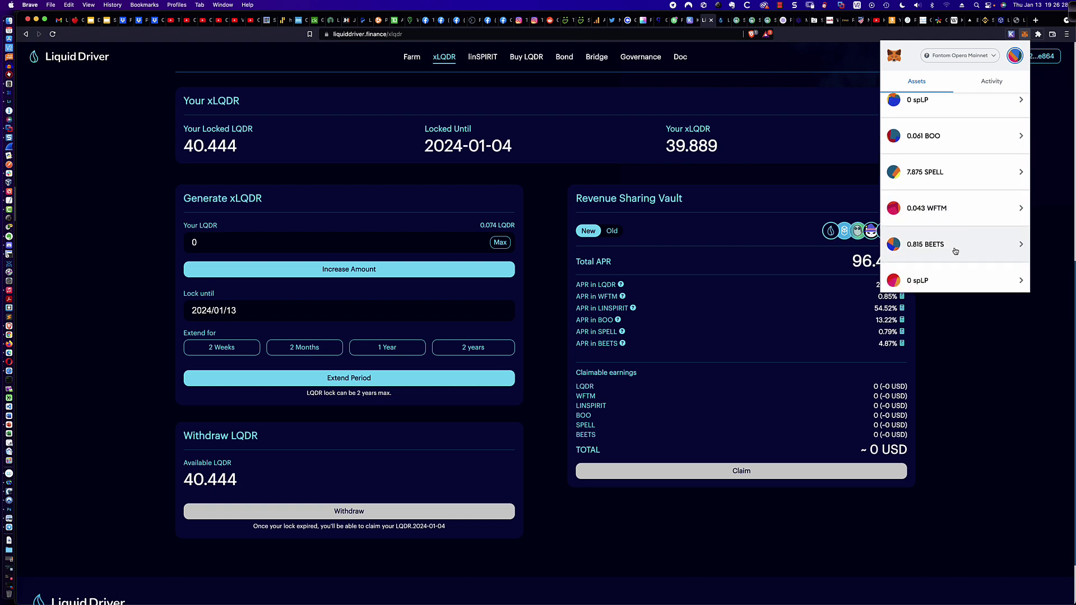
# Step: Look through the remaining MetaMask tokens for the LINSPIRIT and USDC balances, and close the wallet
pyautogui.scroll(-10, 956, 252)
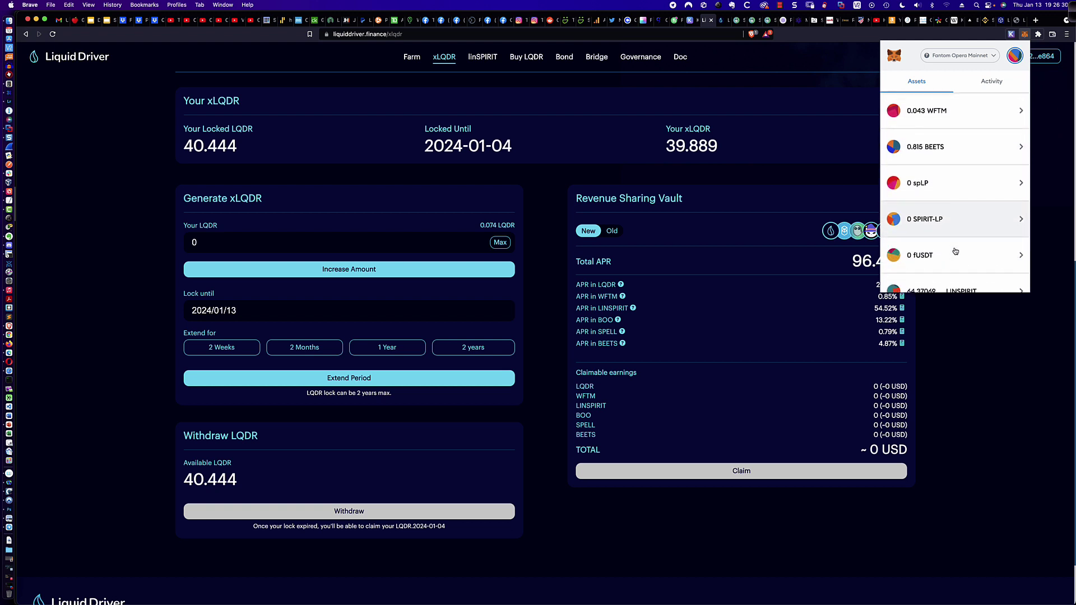
pyautogui.scroll(-2, 955, 251)
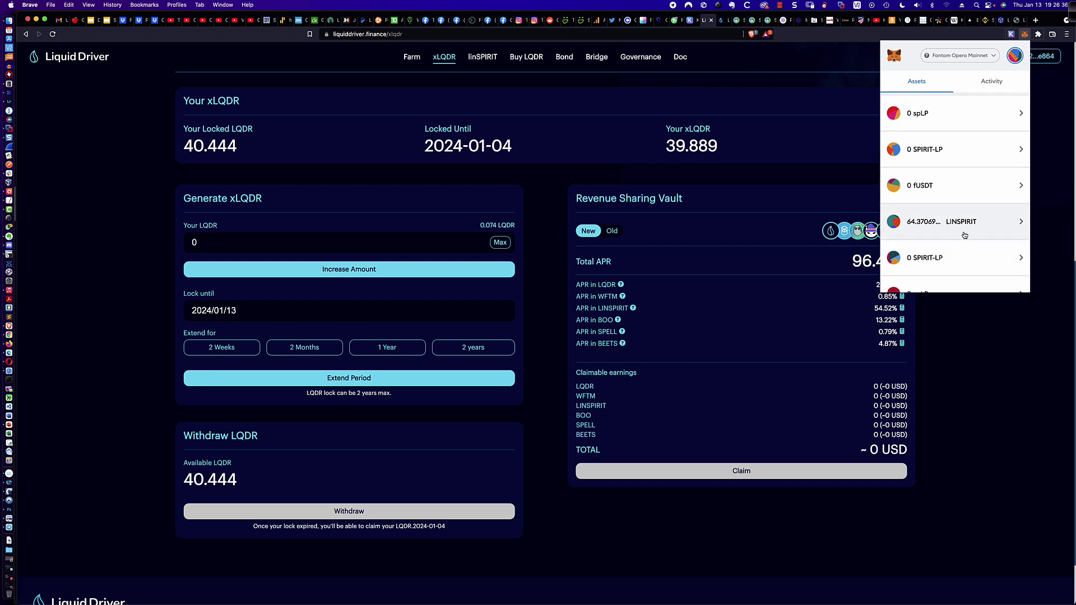
pyautogui.scroll(-8, 964, 236)
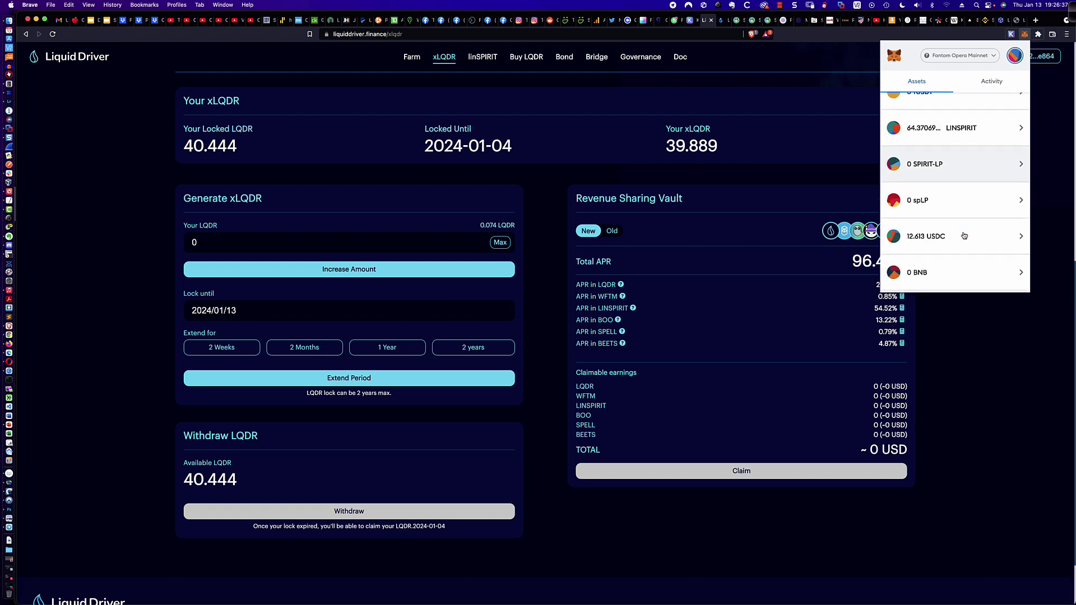
pyautogui.click(972, 323)
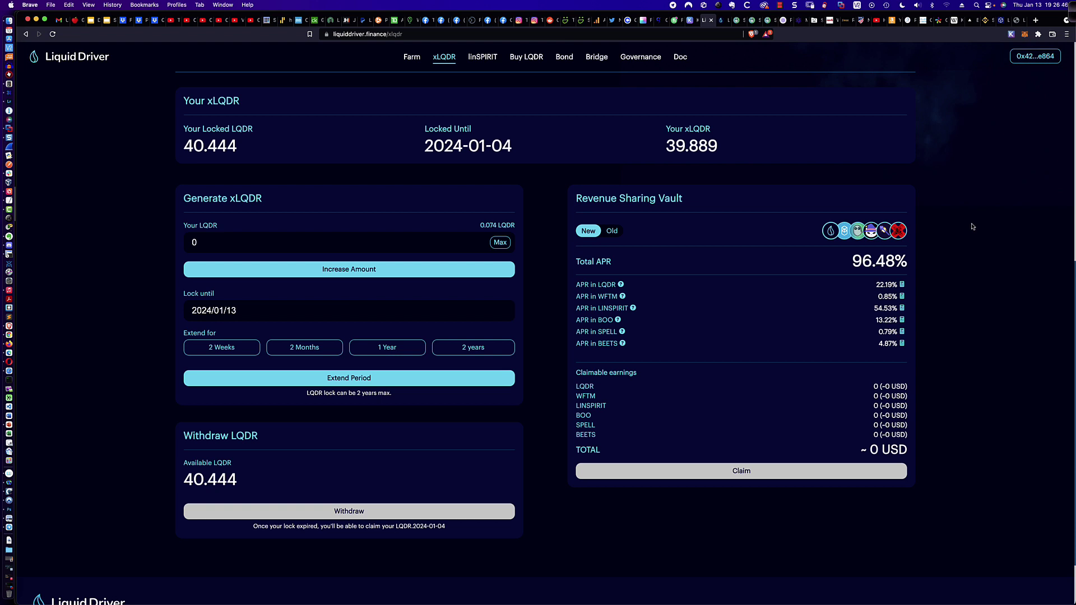
# Step: Recheck the FTM and LQDR entries in the MetaMask asset list and close the wallet
pyautogui.click(1024, 33)
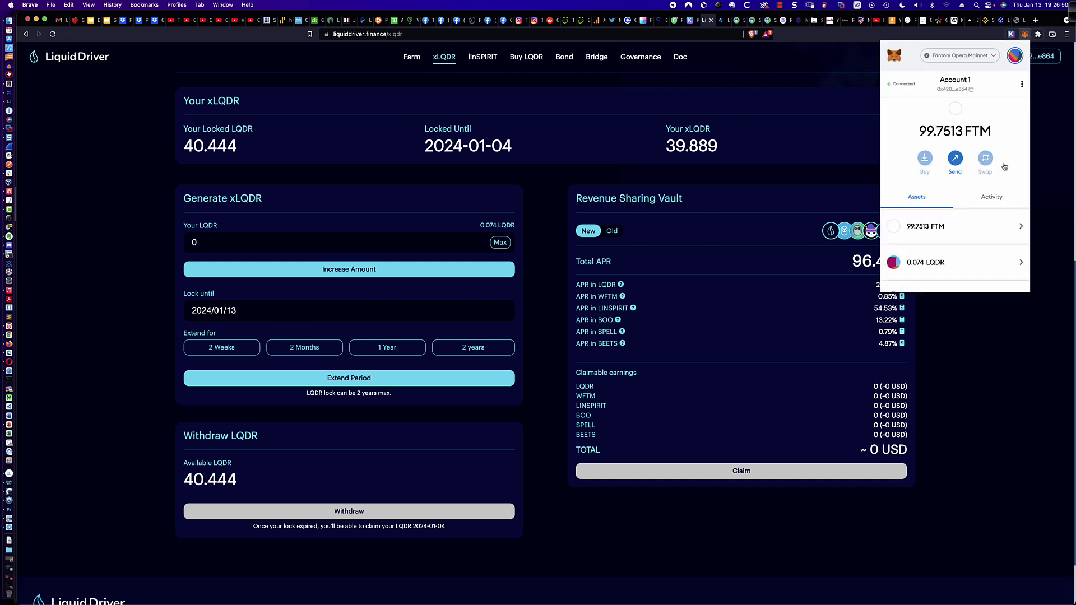
pyautogui.scroll(-5, 971, 226)
pyautogui.scroll(-3, 971, 226)
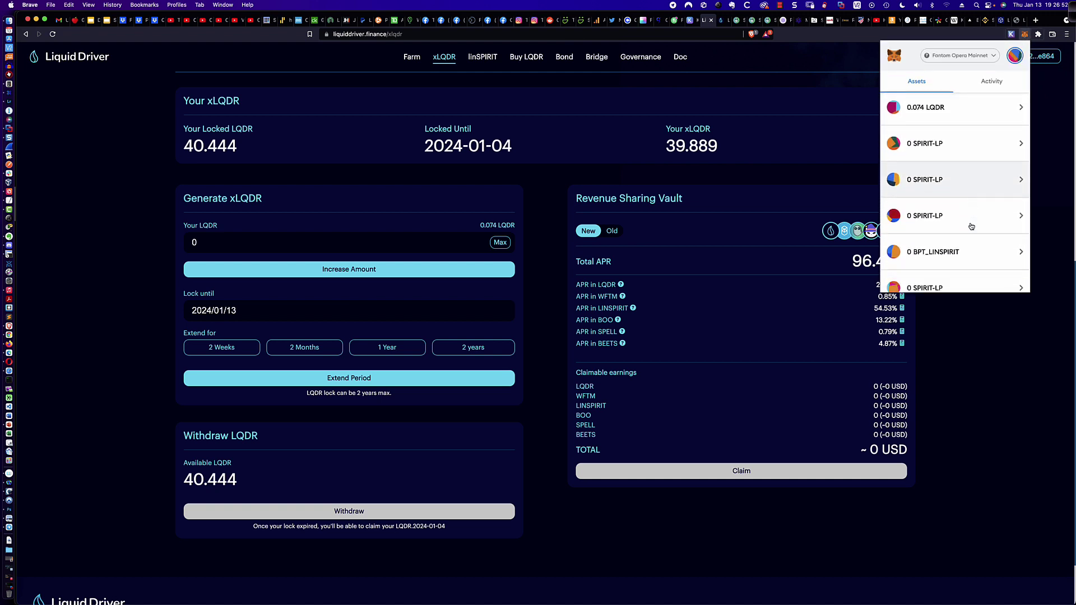
pyautogui.click(977, 310)
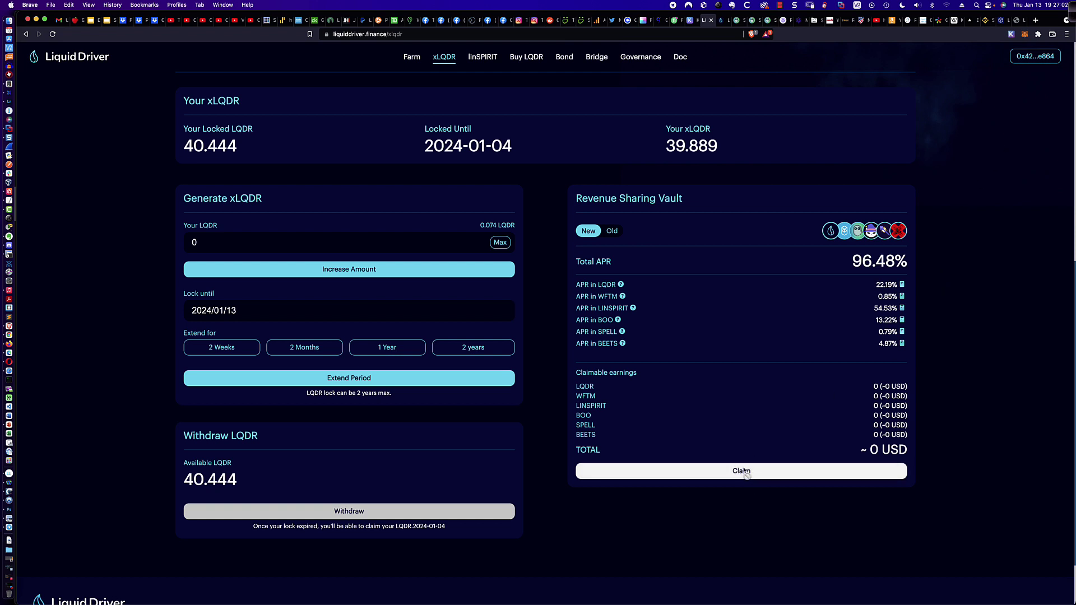
# Step: View the Import Tokens form of the MetaMask wallet for adding a missing token, and close the wallet
pyautogui.click(1024, 34)
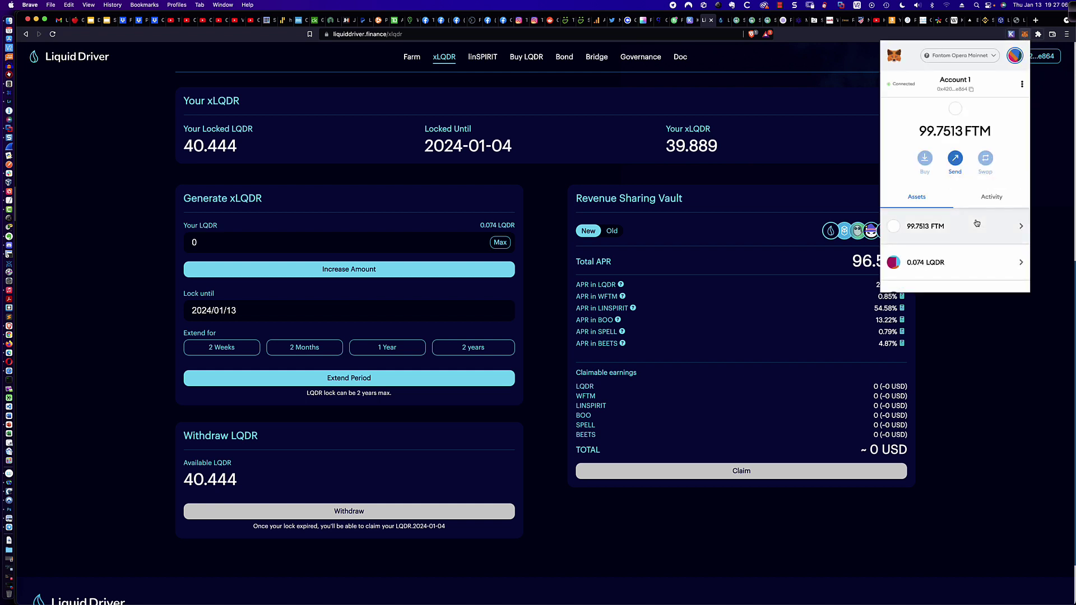
pyautogui.scroll(-3, 976, 223)
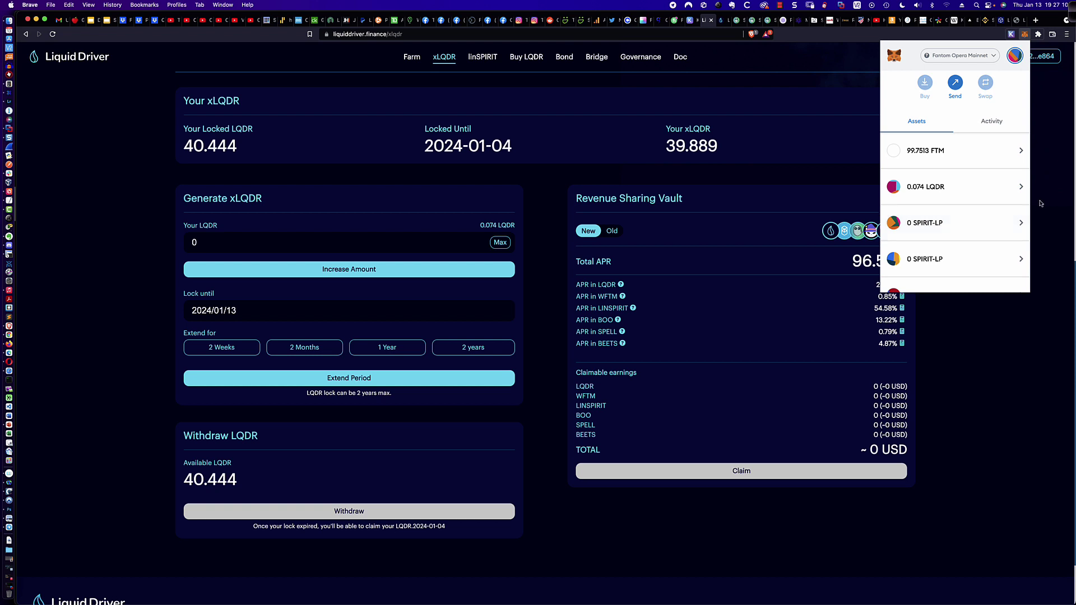
pyautogui.scroll(-5, 963, 213)
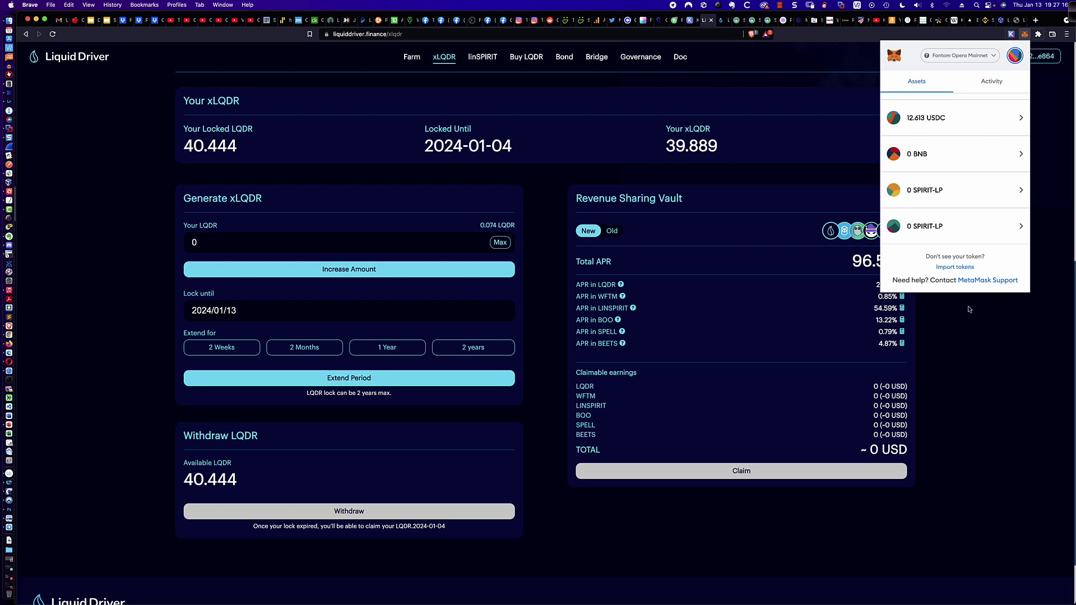
pyautogui.click(954, 270)
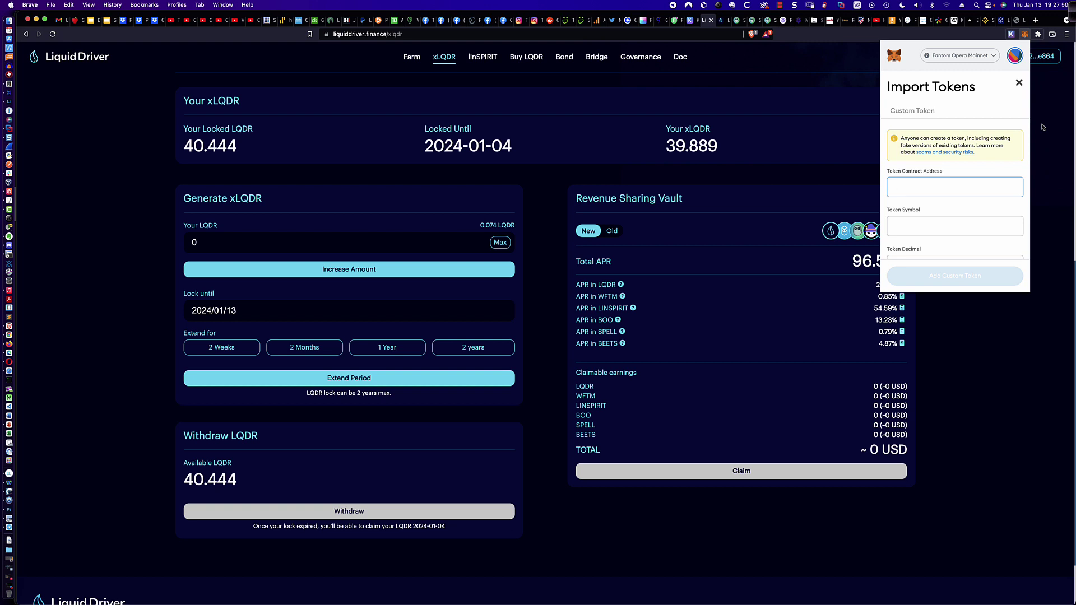
pyautogui.click(1043, 127)
# Step: Duplicate the LiquidED #1 Medium article's browser tab and load ftmscan.com in the copy
pyautogui.click(1018, 21)
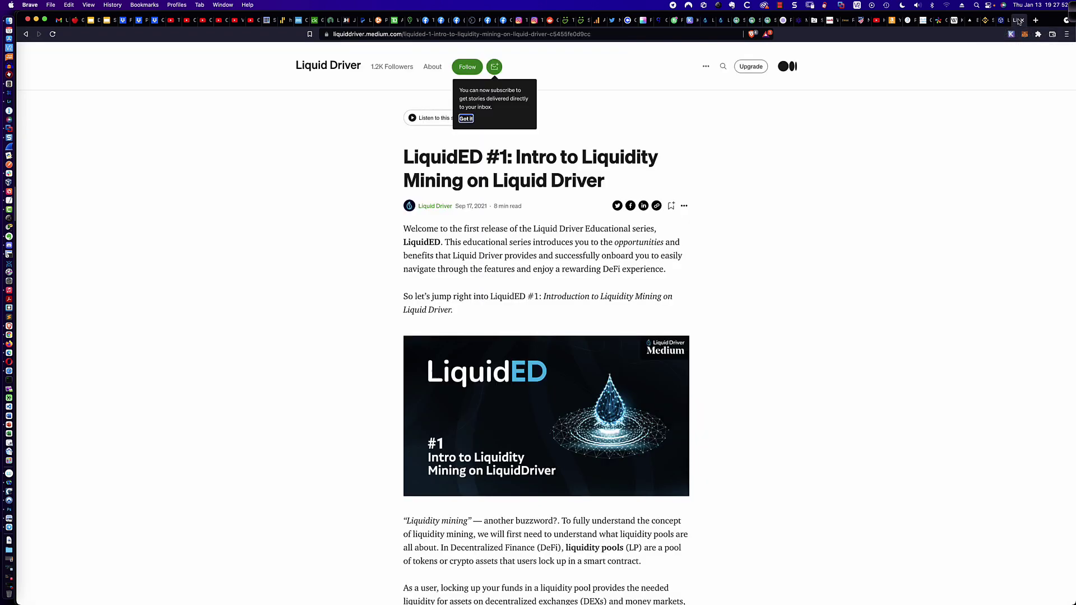
pyautogui.rightClick(1016, 22)
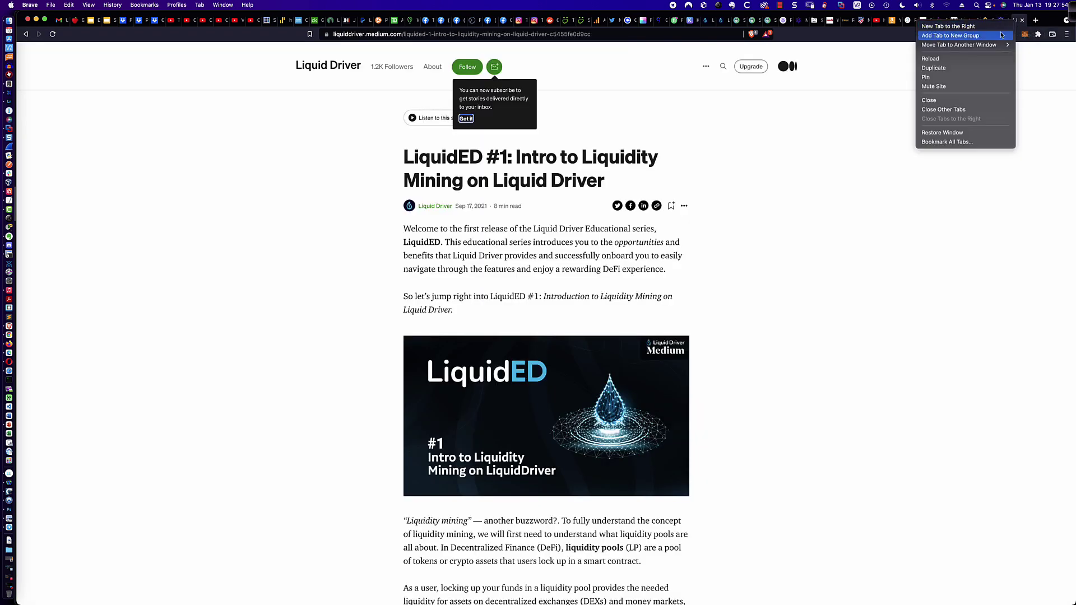
pyautogui.click(947, 68)
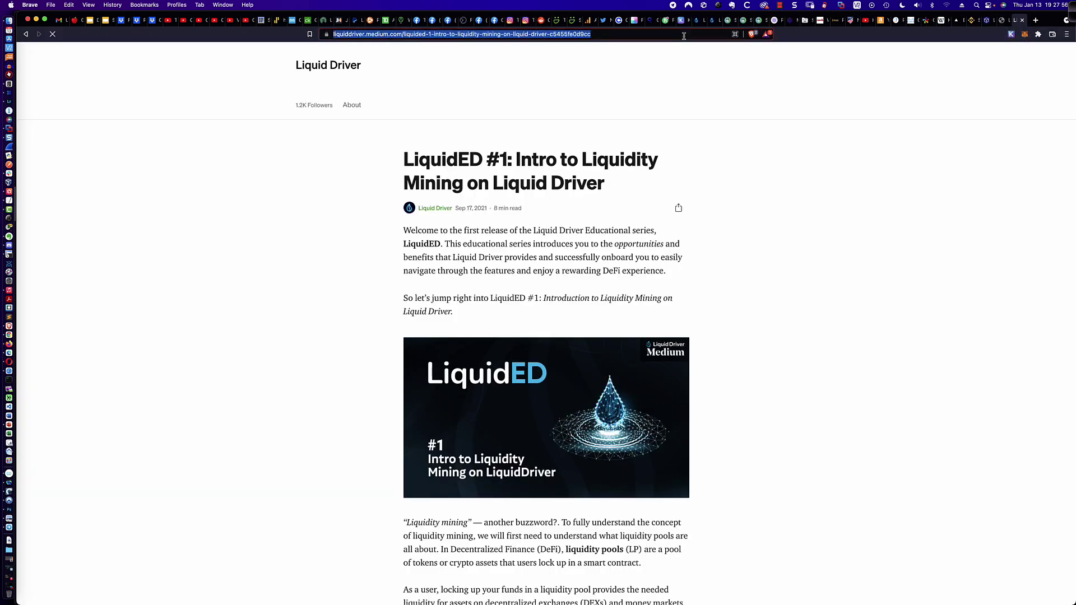
pyautogui.write('ftms')
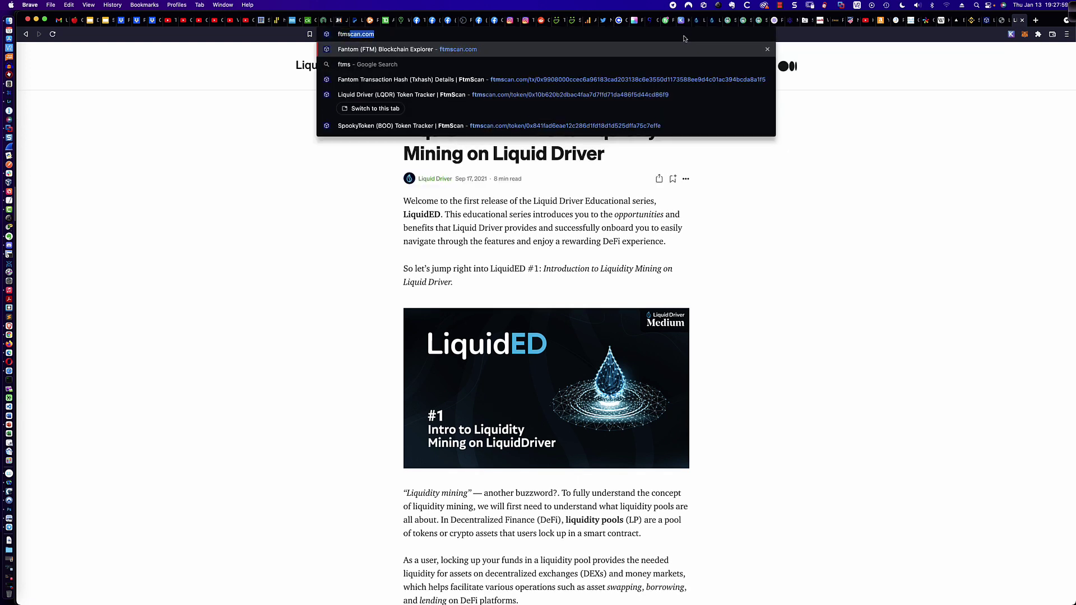
pyautogui.press('Return')
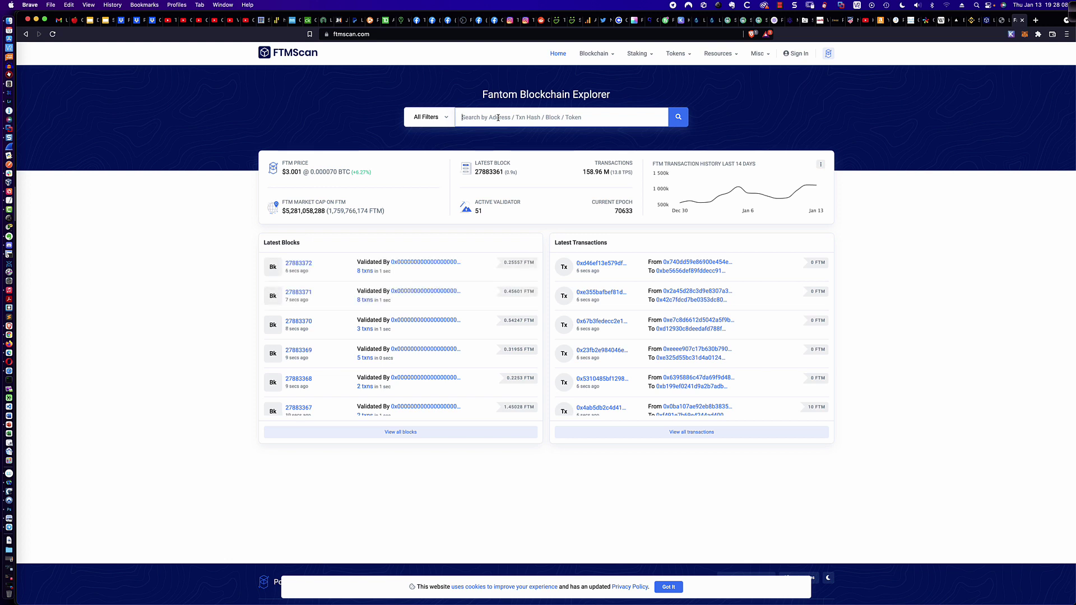
# Step: Search the Fantom blockchain explorer for the SPELL token
pyautogui.write('SPELL')
pyautogui.press('BackSpace')
pyautogui.press('BackSpace')
pyautogui.press('BackSpace')
pyautogui.press('BackSpace')
pyautogui.press('BackSpace')
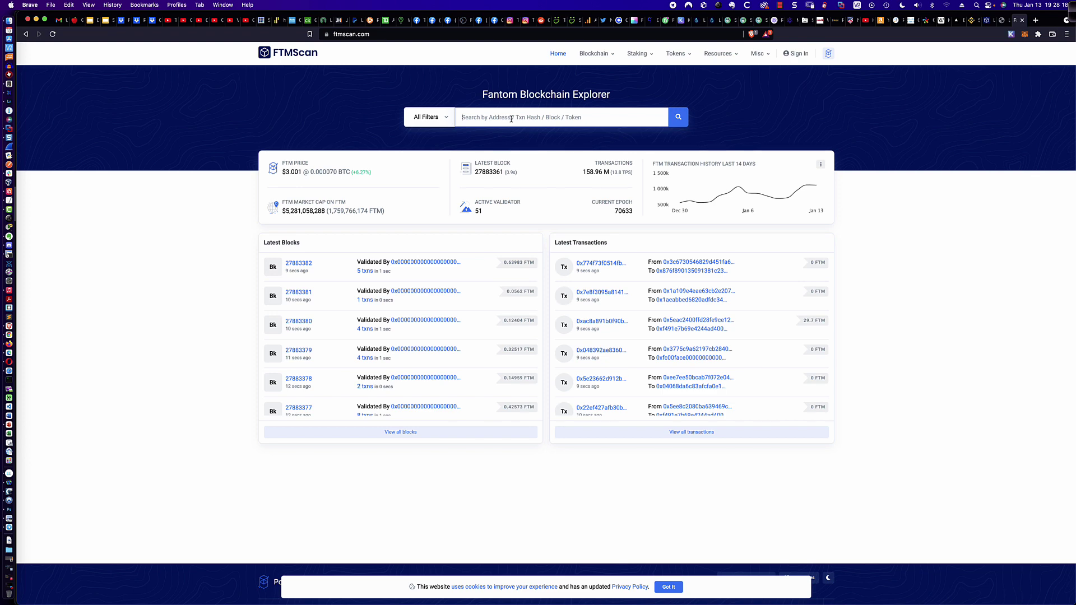
pyautogui.write('SPELL')
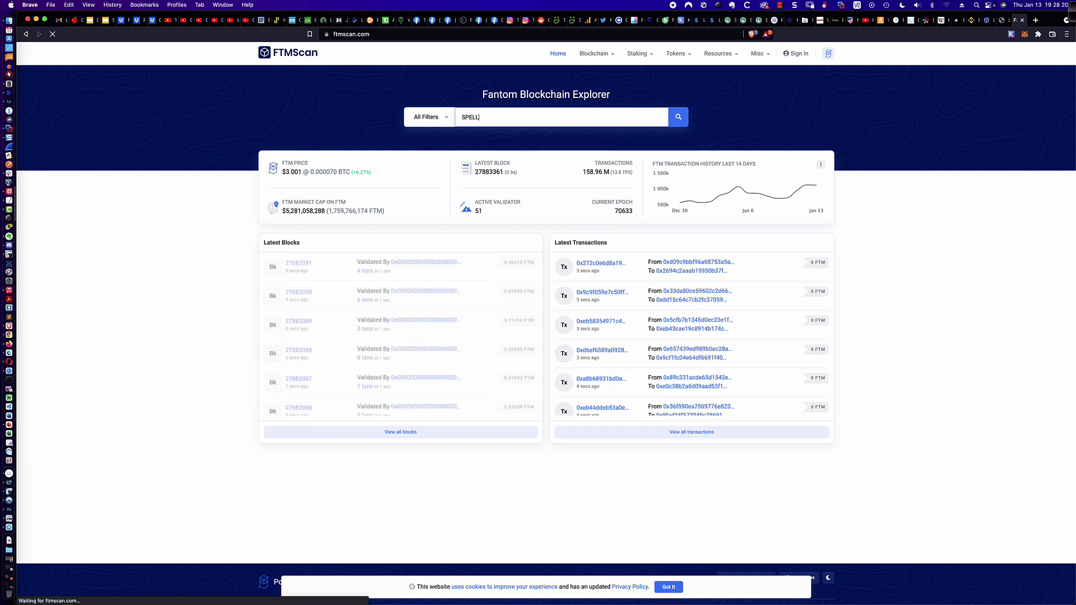
pyautogui.press('Return')
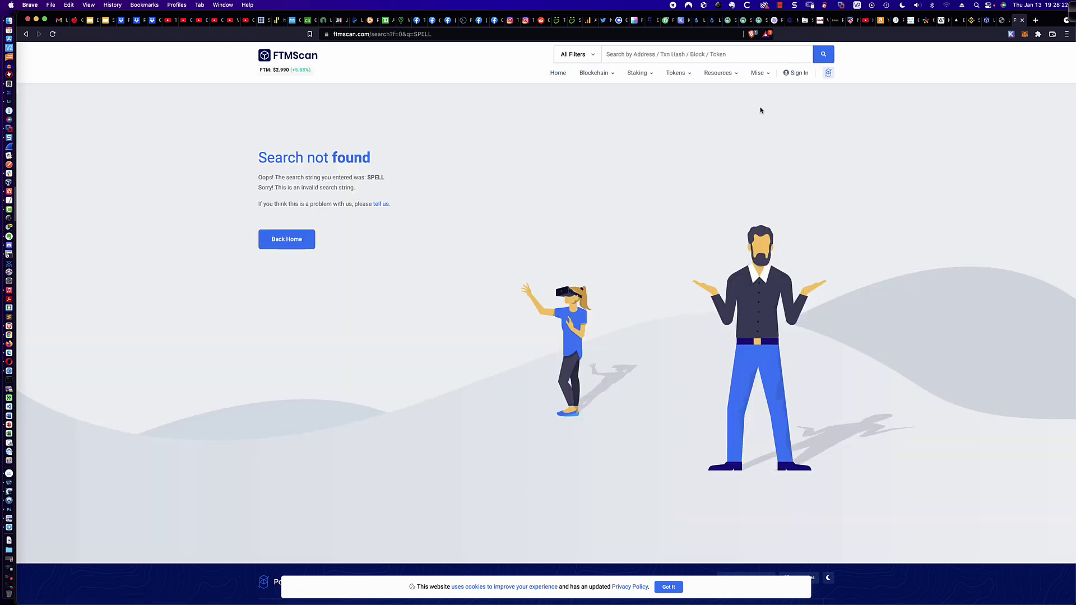
# Step: Search FTMScan for BEETS, open the BeethovenxToken page and copy its contract address
pyautogui.click(654, 58)
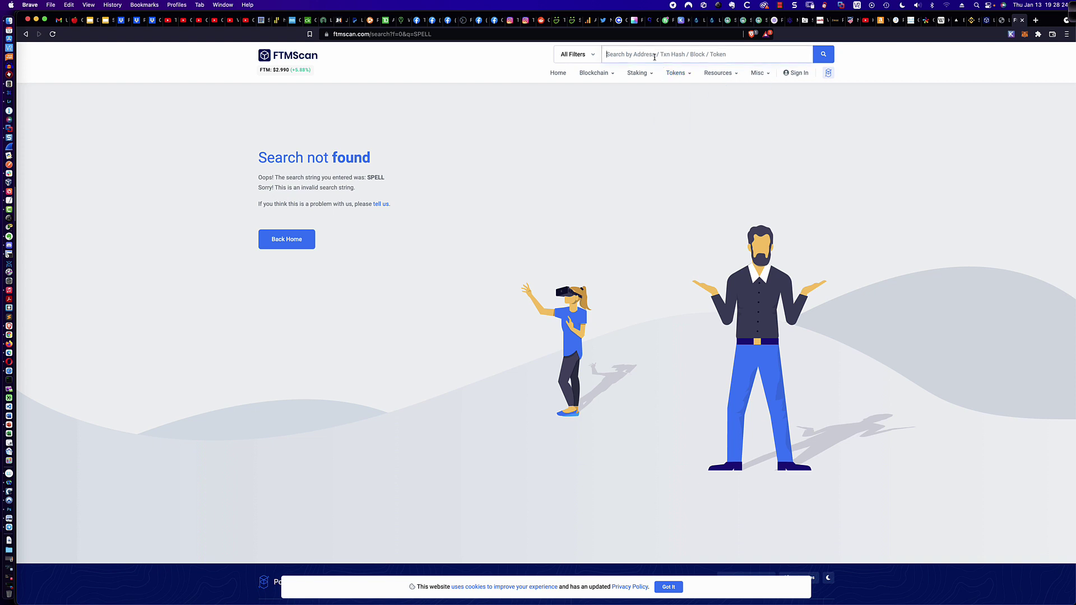
pyautogui.write('BEETS')
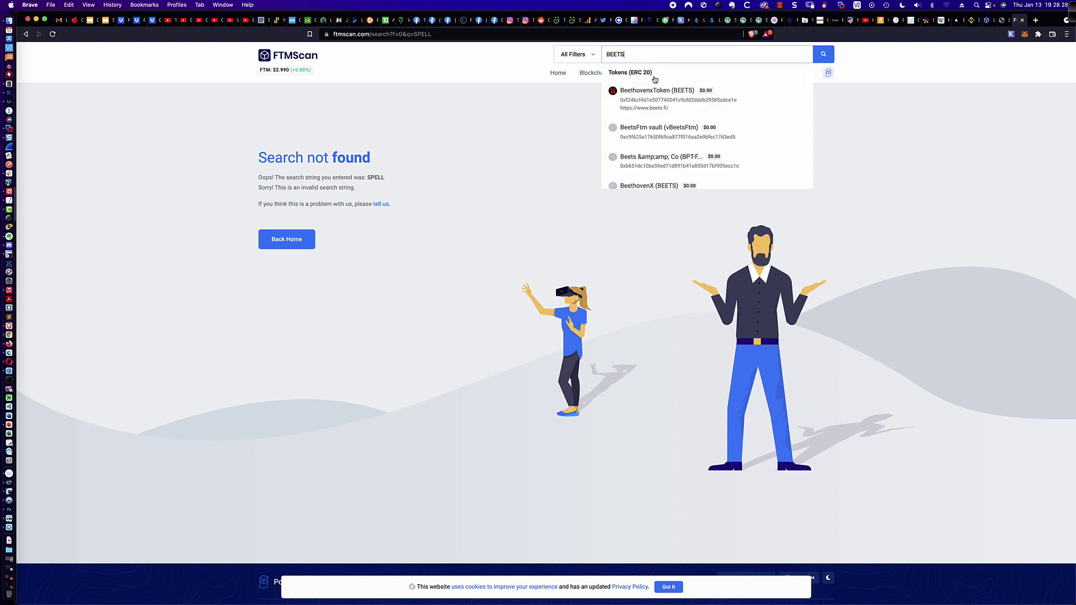
pyautogui.click(660, 102)
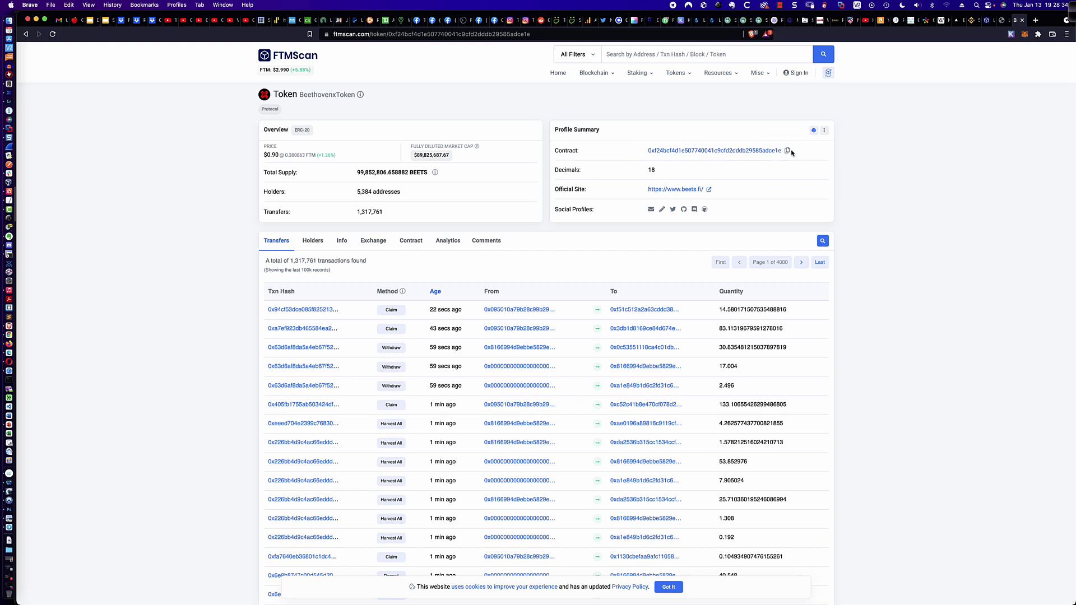
pyautogui.click(788, 151)
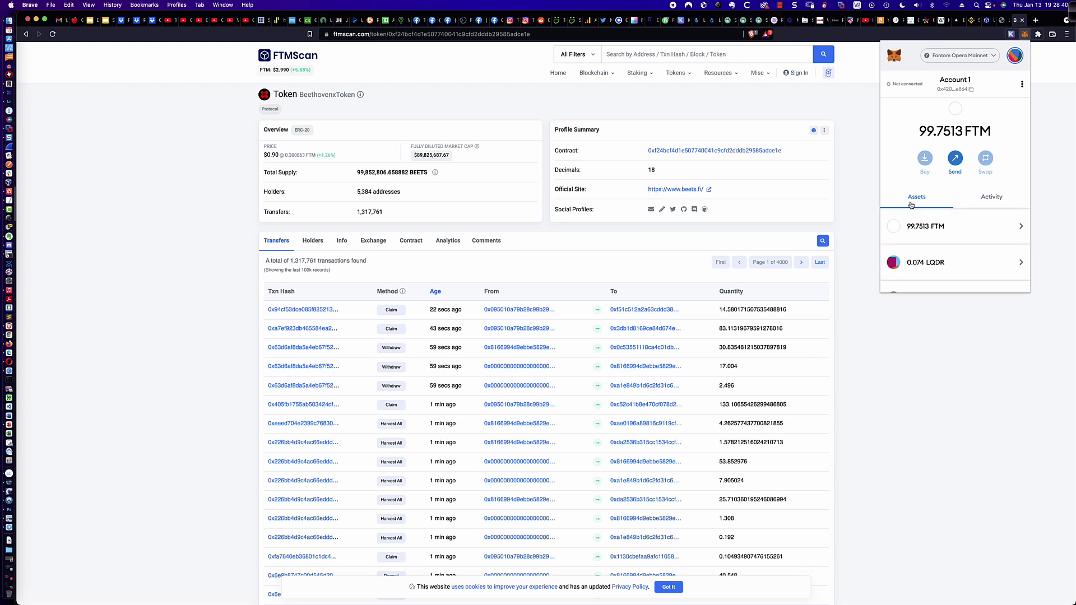
# Step: Try to import BEETS as a custom token in MetaMask with the copied contract address, and close the import form
pyautogui.scroll(-5, 943, 236)
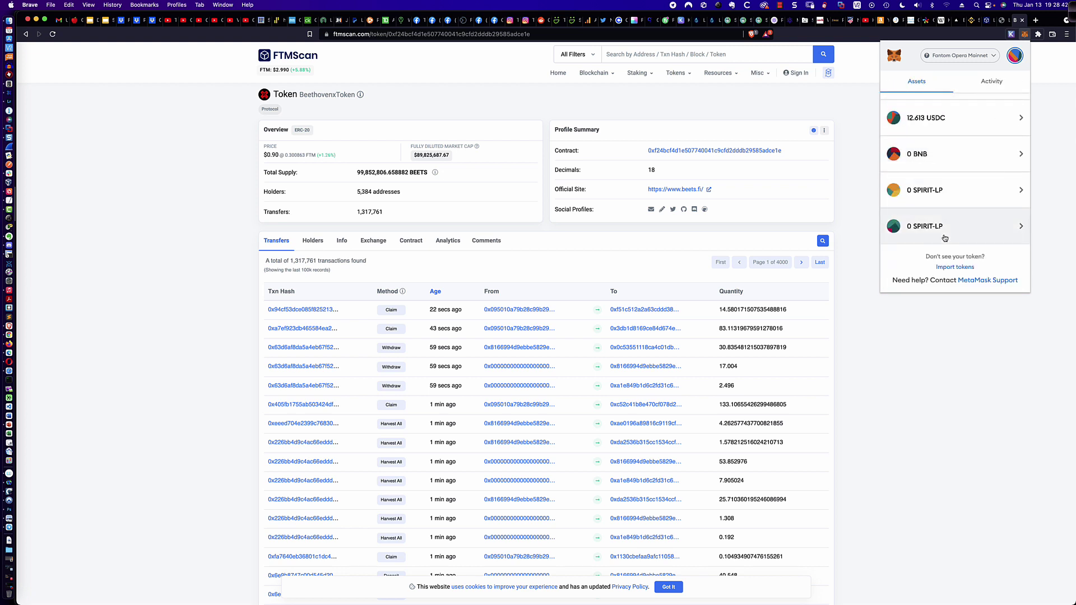
pyautogui.click(953, 267)
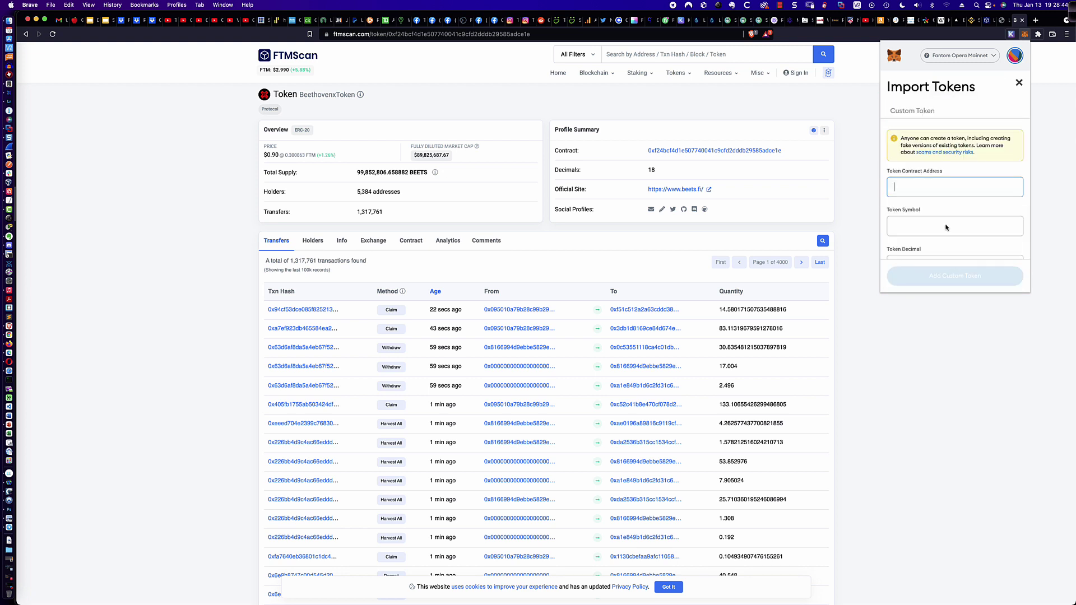
pyautogui.click(908, 187)
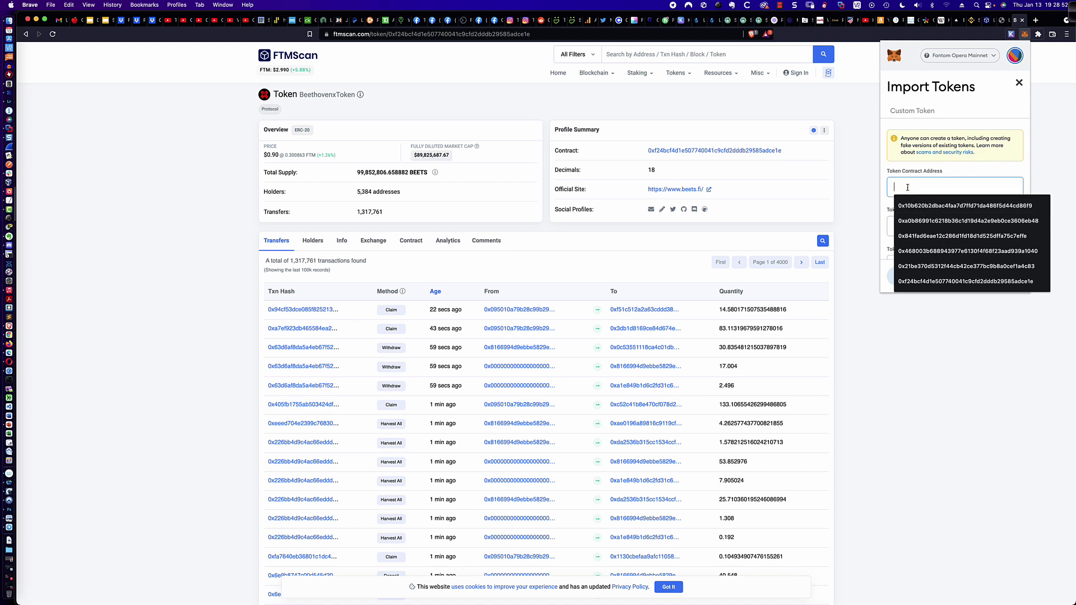
pyautogui.press('super+v')
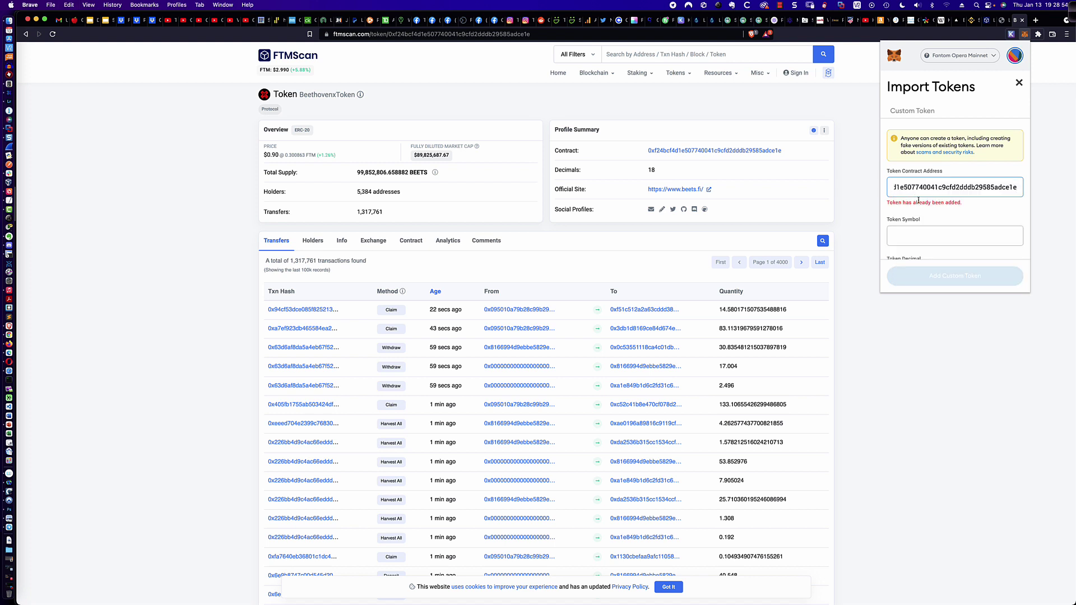
pyautogui.scroll(-2, 954, 204)
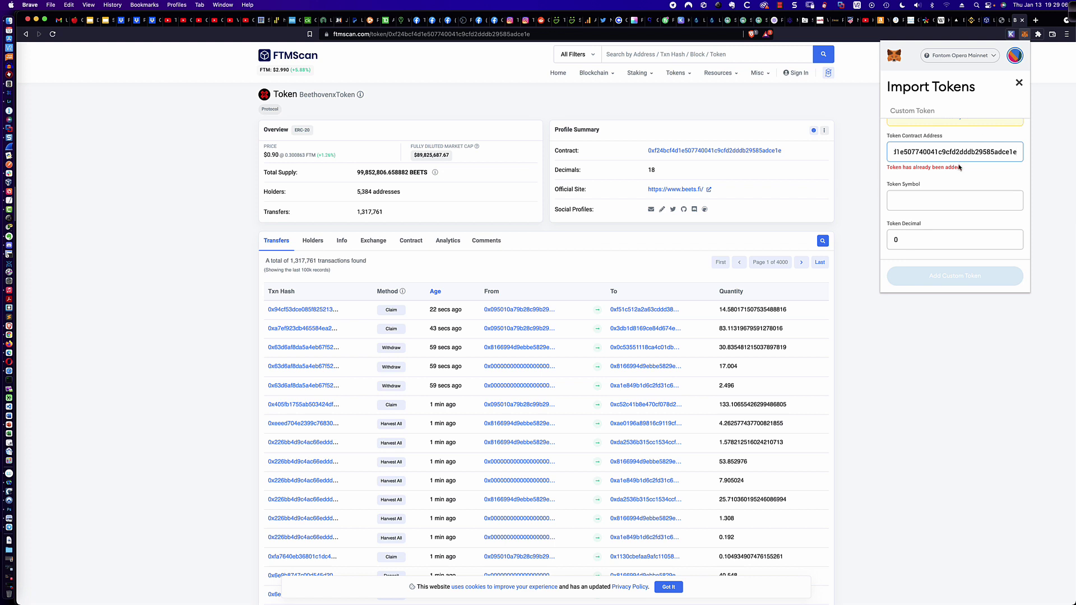
pyautogui.click(1019, 82)
# Step: Search FTMScan for BOO and open the SpookyToken page, glancing at the MetaMask wallet from there
pyautogui.click(684, 54)
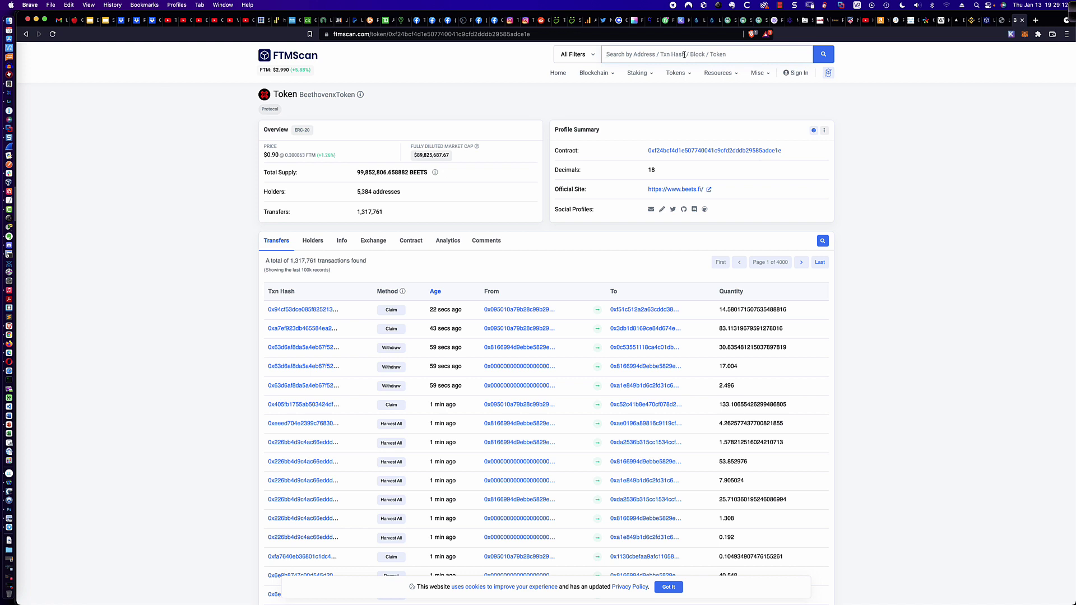
pyautogui.write('BOO')
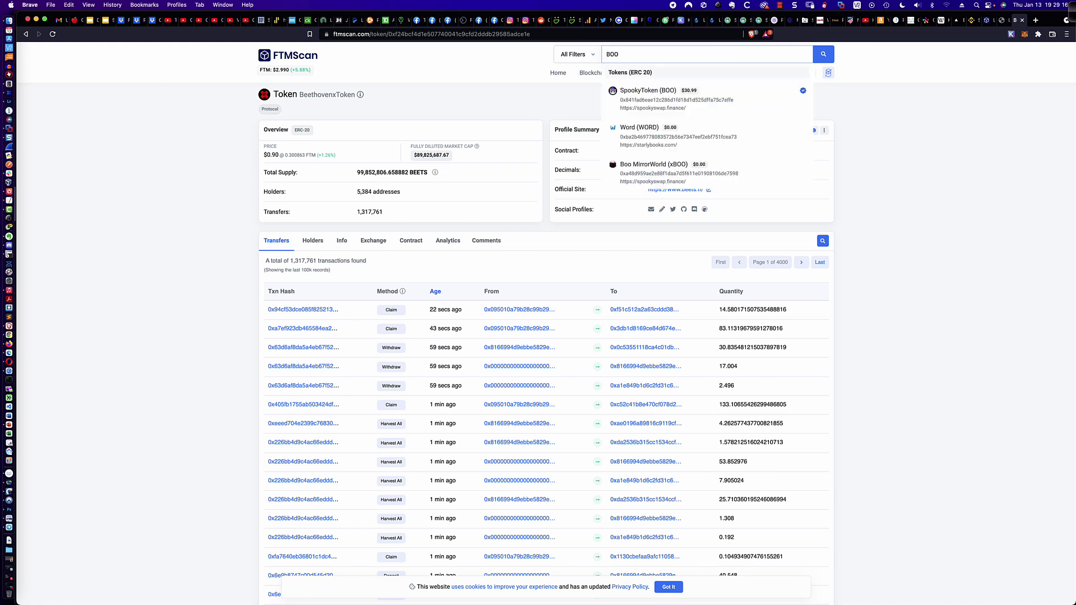
pyautogui.click(645, 95)
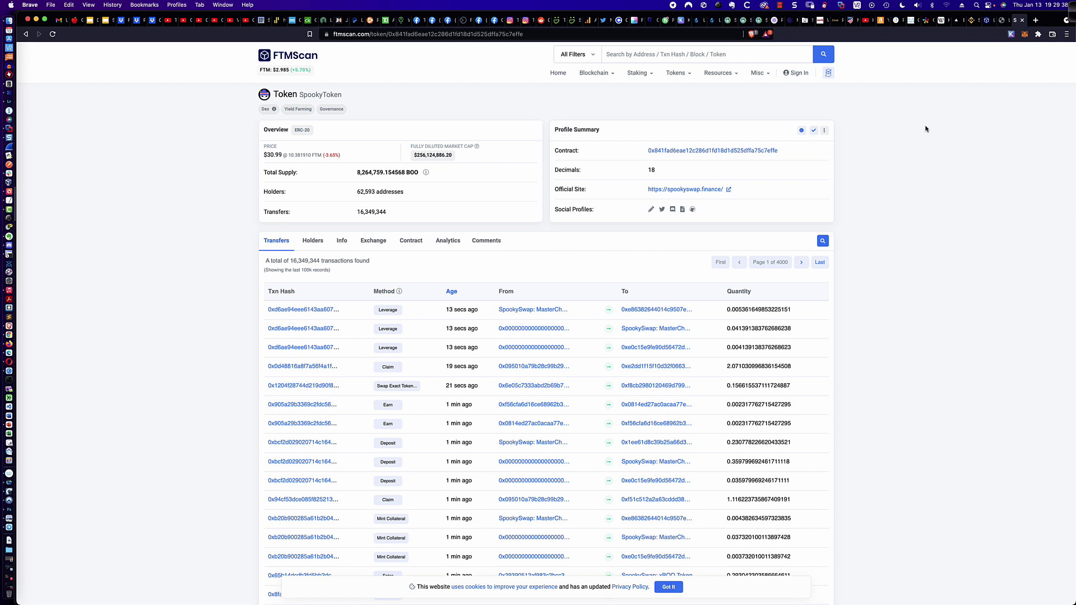
pyautogui.click(1024, 34)
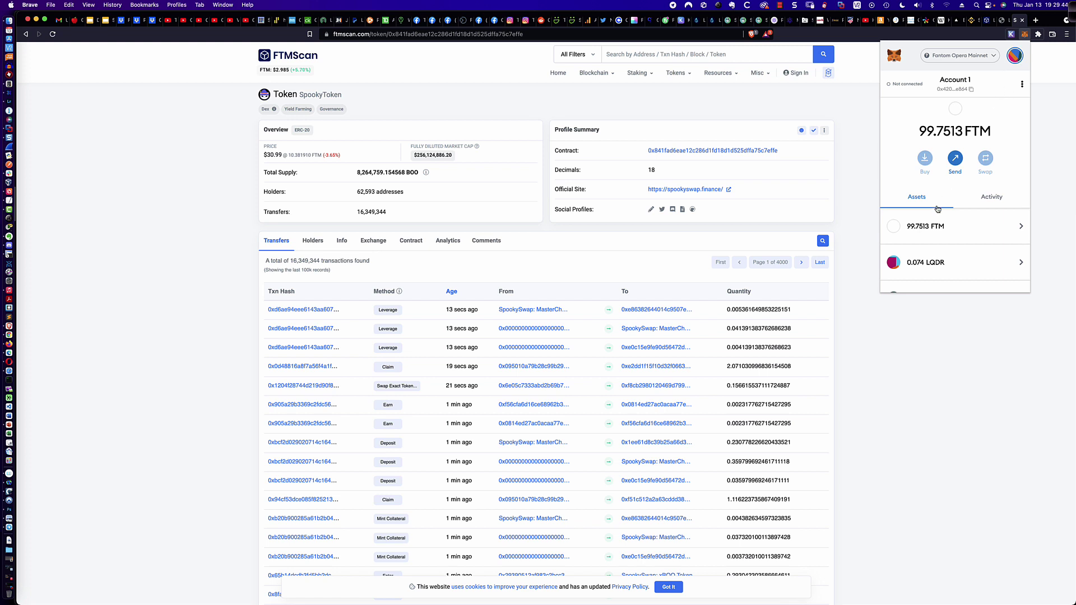
pyautogui.click(847, 174)
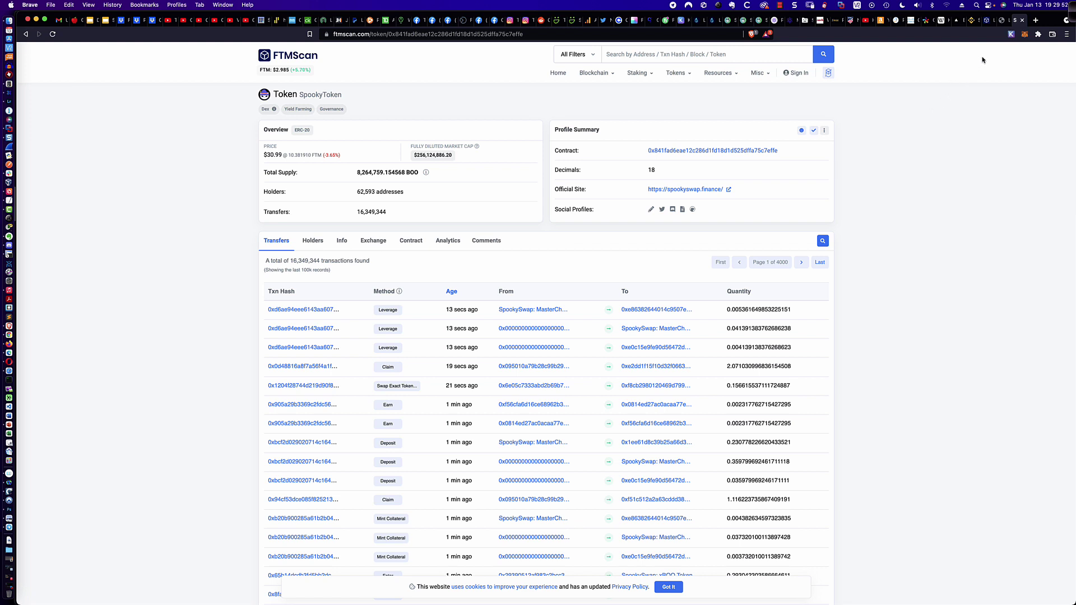
# Step: Return to the LiquidDriver xLQDR page and open the MetaMask wallet there
pyautogui.click(695, 20)
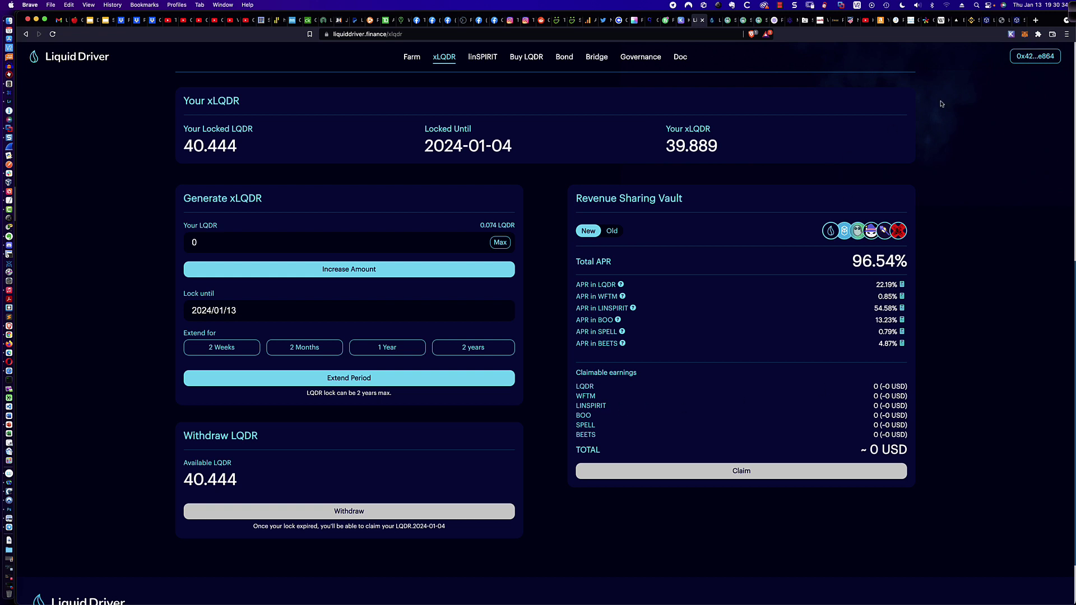
pyautogui.click(1023, 39)
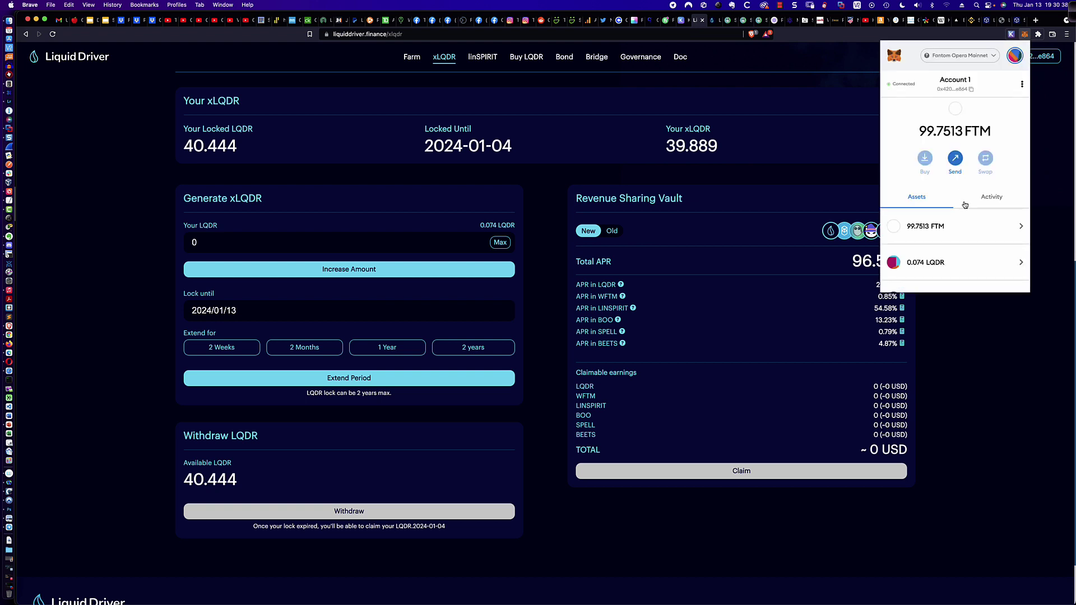
# Step: Look through the MetaMask asset list for the claimed LINSPIRIT, BOO, SPELL, WFTM and BEETS tokens, and close the wallet
pyautogui.scroll(-5, 962, 201)
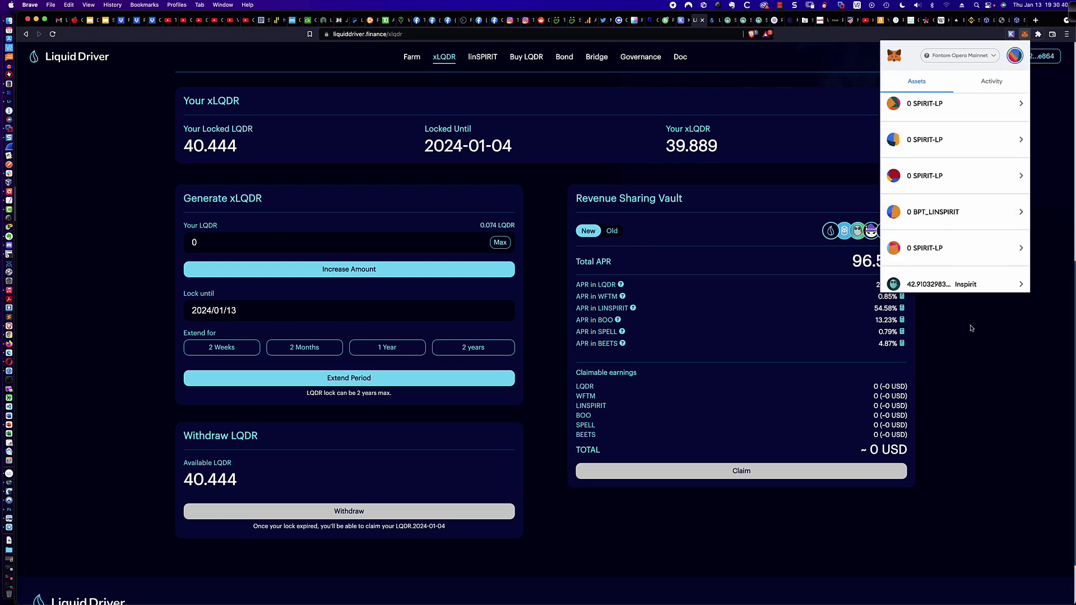
pyautogui.scroll(-10, 958, 264)
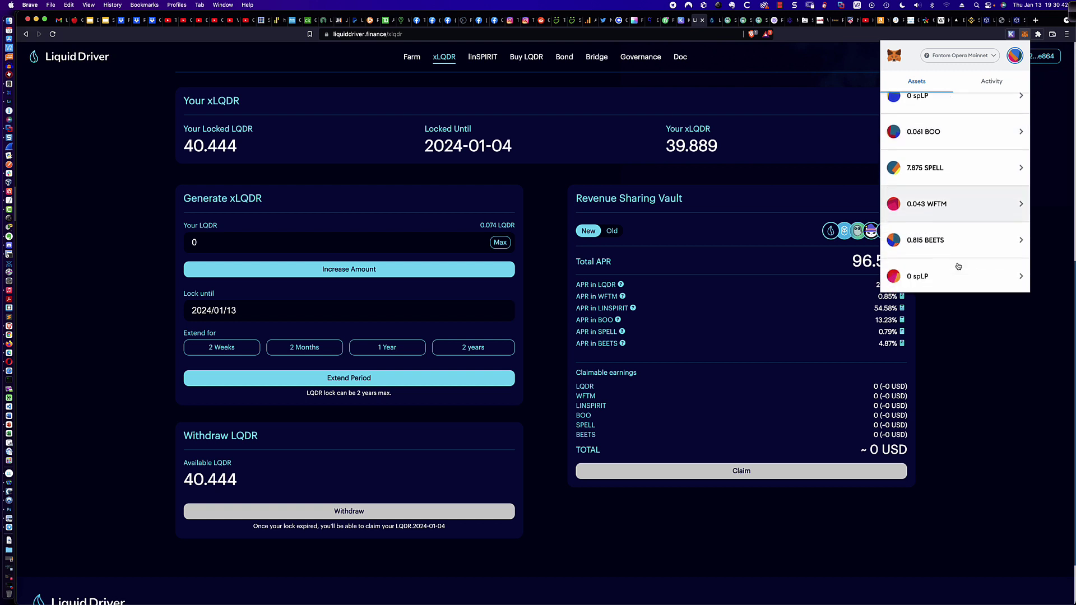
pyautogui.scroll(-10, 958, 267)
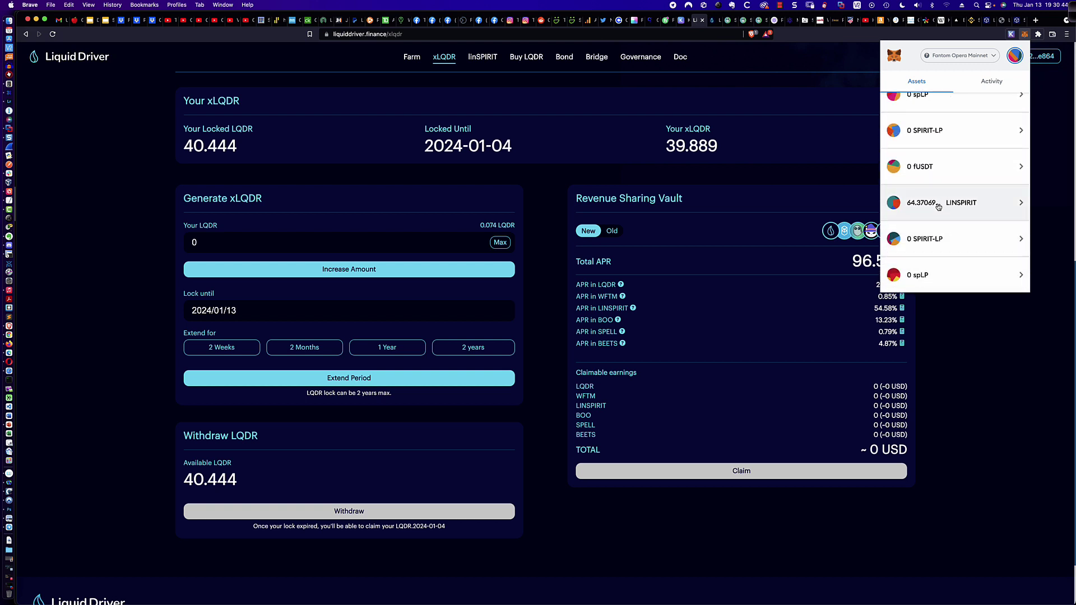
pyautogui.click(962, 338)
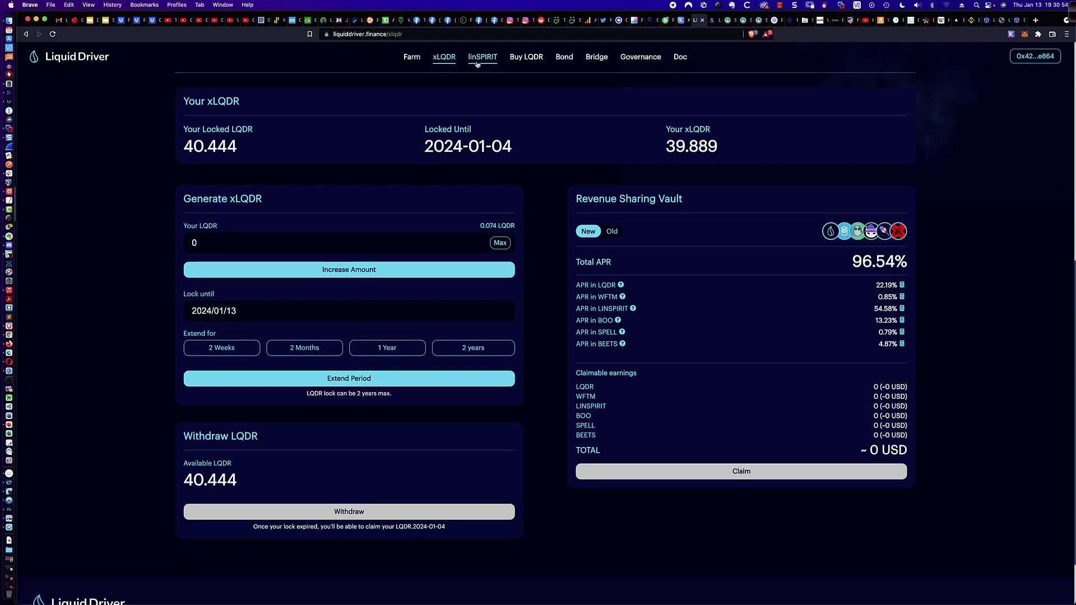
# Step: On LiquidDriver's Buy LQDR page, search the Yoshi Exchange input tokens for LIN and open the Rubic token list
pyautogui.click(526, 58)
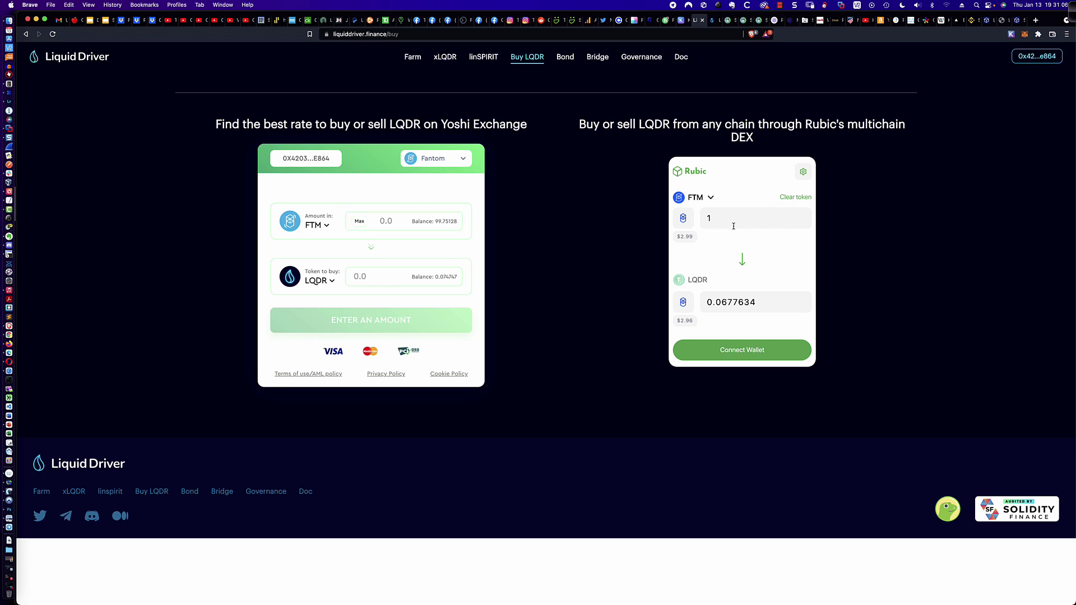
pyautogui.click(327, 226)
pyautogui.click(503, 227)
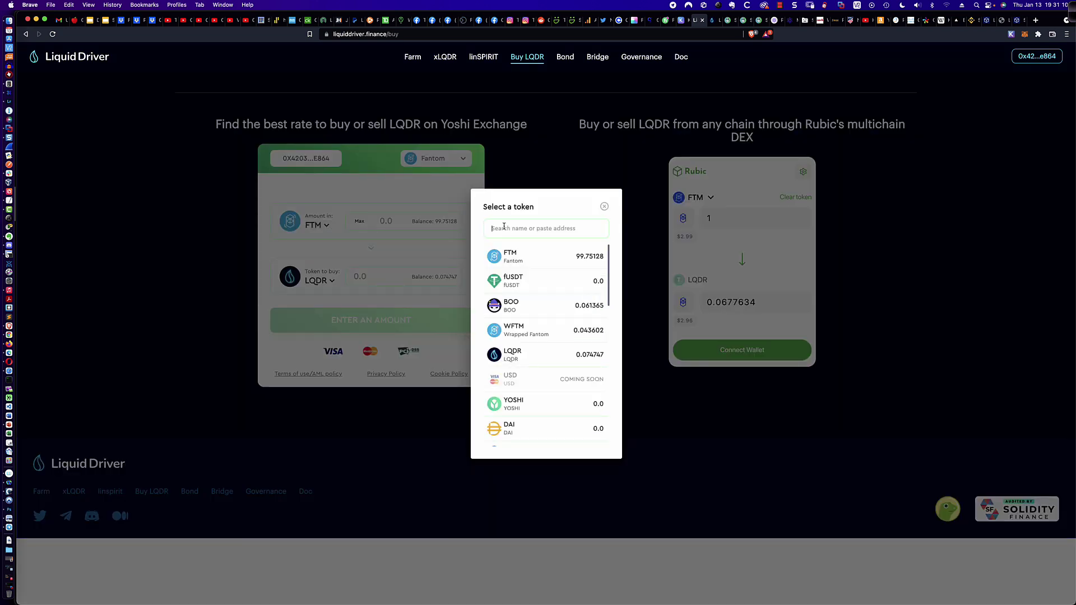
pyautogui.write('LIN')
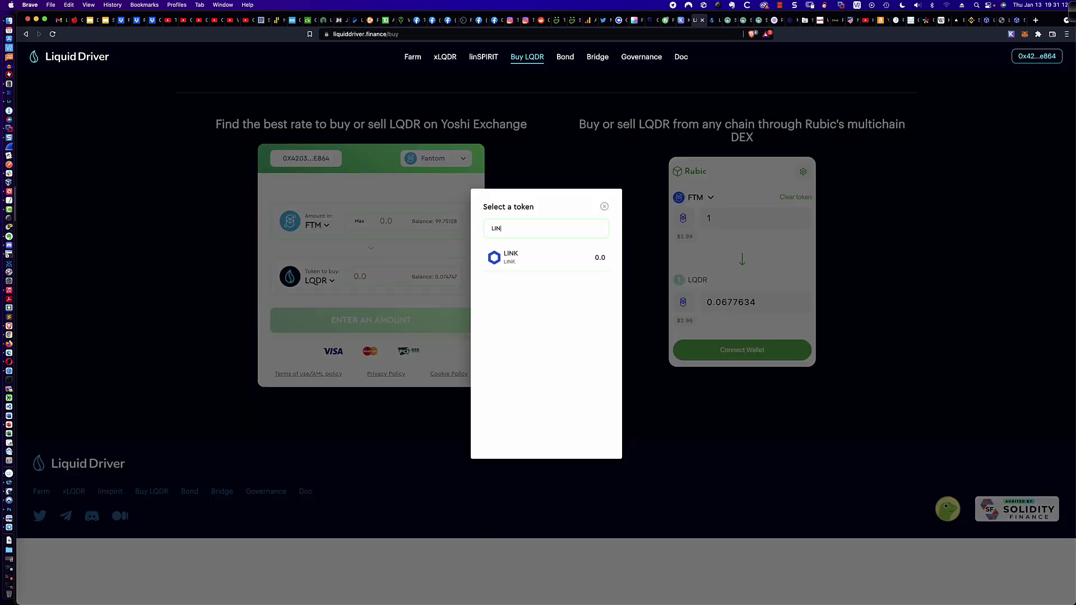
pyautogui.click(604, 206)
pyautogui.click(707, 199)
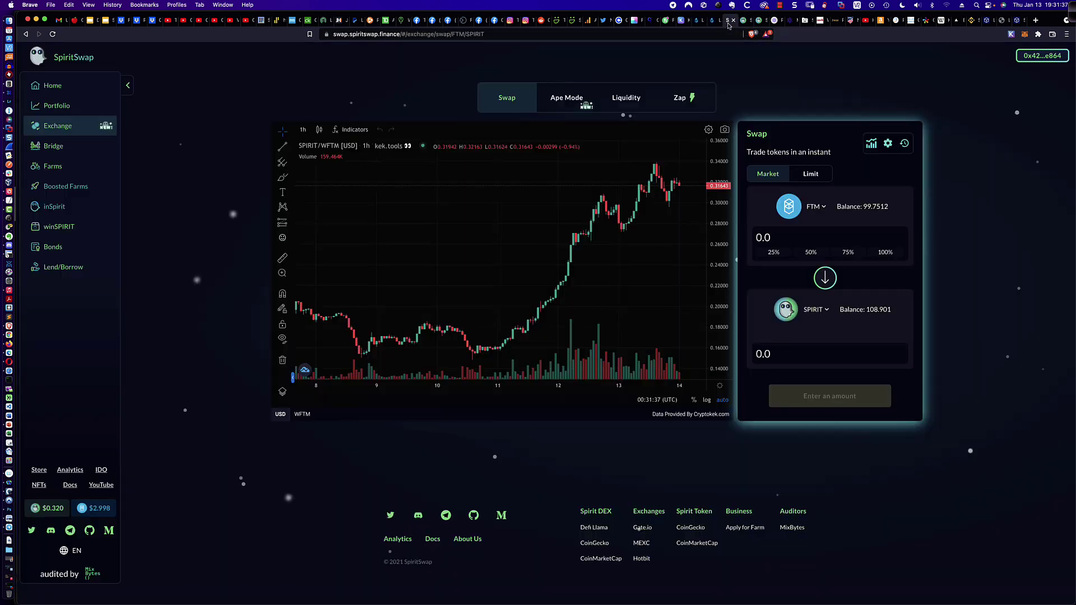
# Step: Switch to SpiritSwap, choose LINSPIRIT as the token to swap from, and decline adding it to MetaMask
pyautogui.click(726, 21)
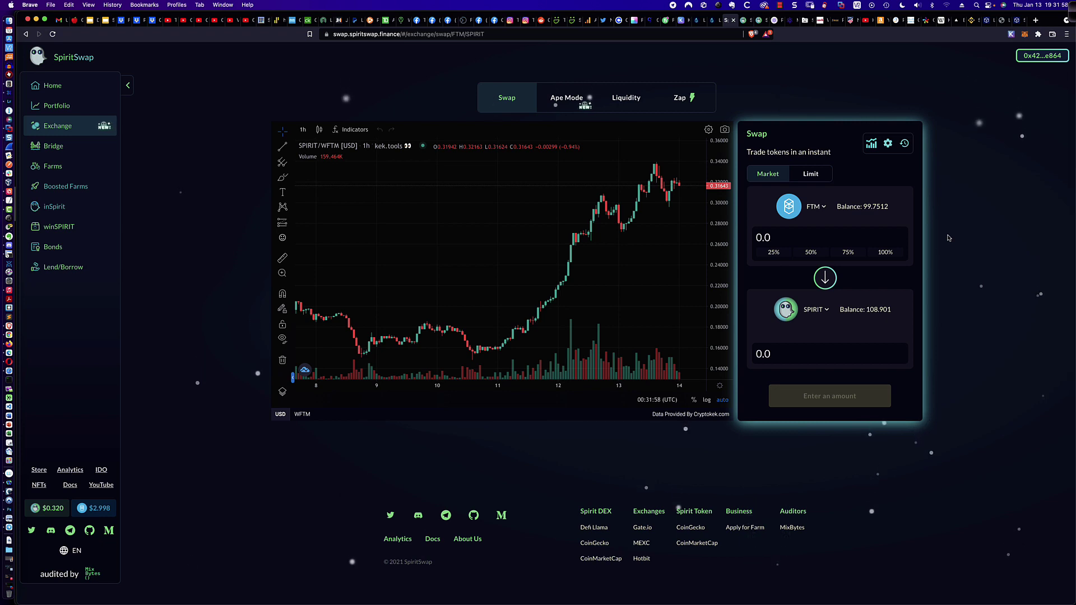
pyautogui.click(822, 208)
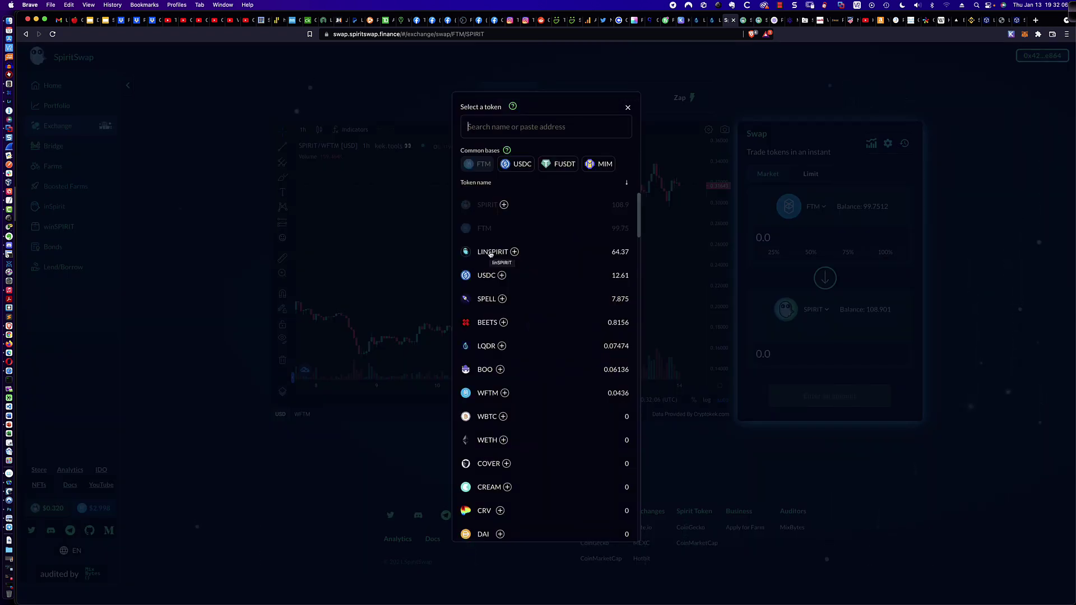
pyautogui.click(515, 252)
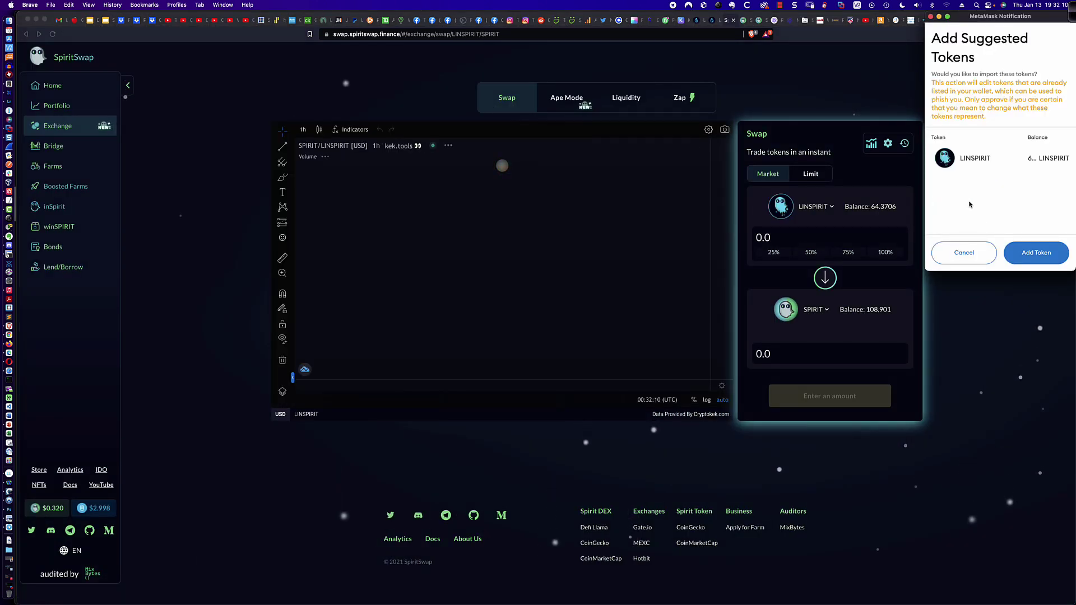
pyautogui.click(964, 252)
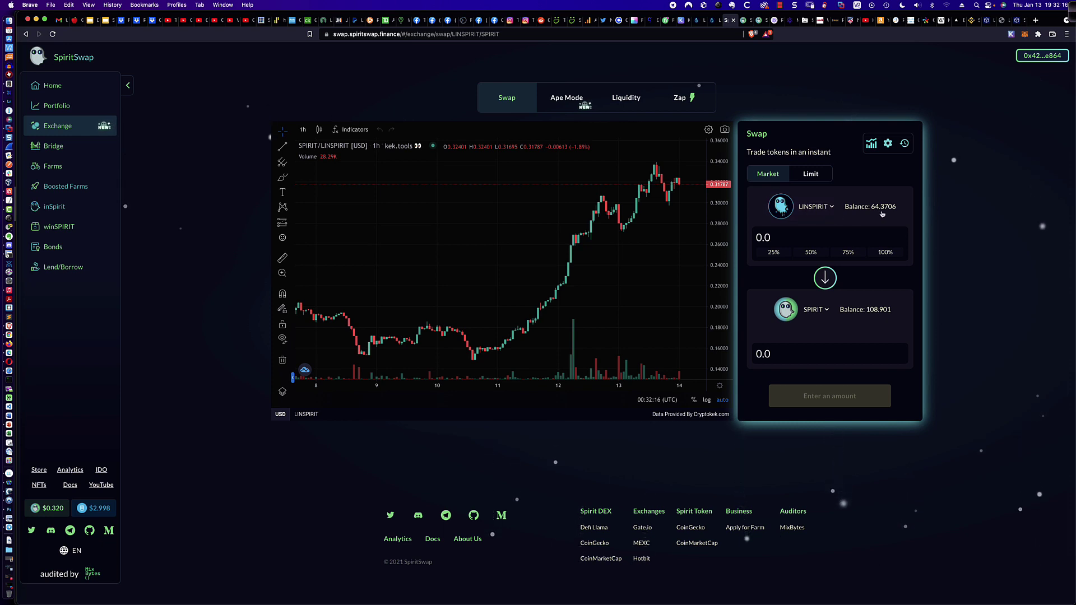
# Step: Set the LINSPIRIT amount to swap to 14.3706
pyautogui.click(779, 238)
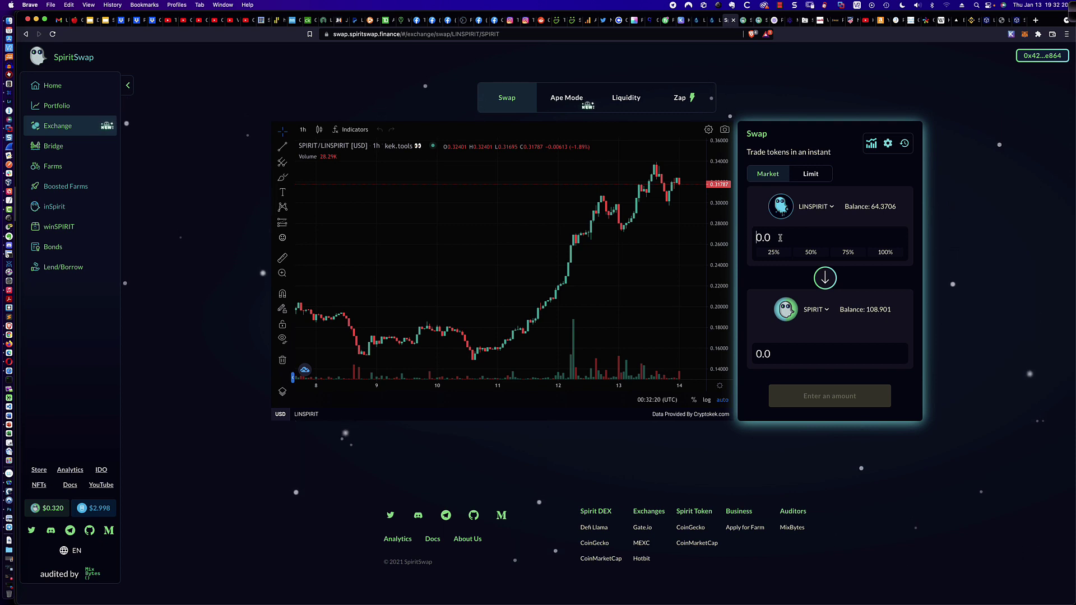
pyautogui.write('14')
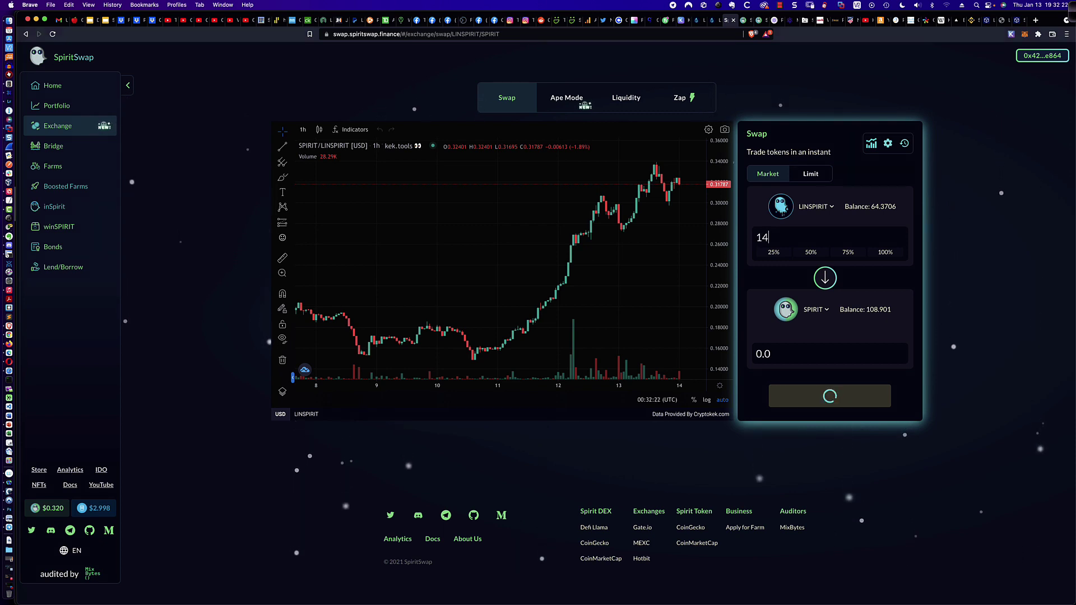
pyautogui.write('.')
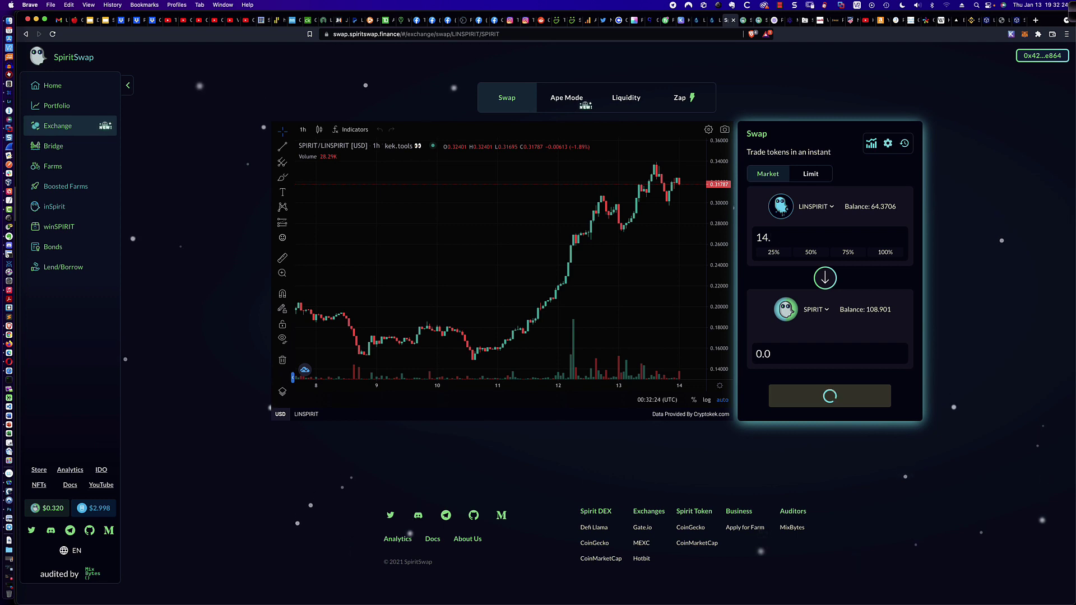
pyautogui.write('37')
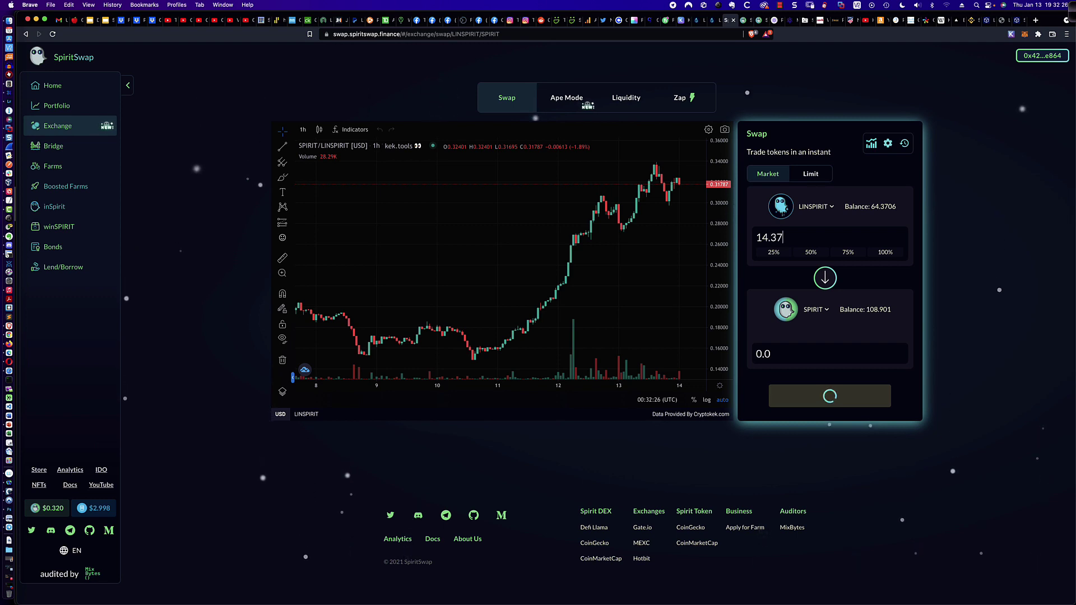
pyautogui.write('06')
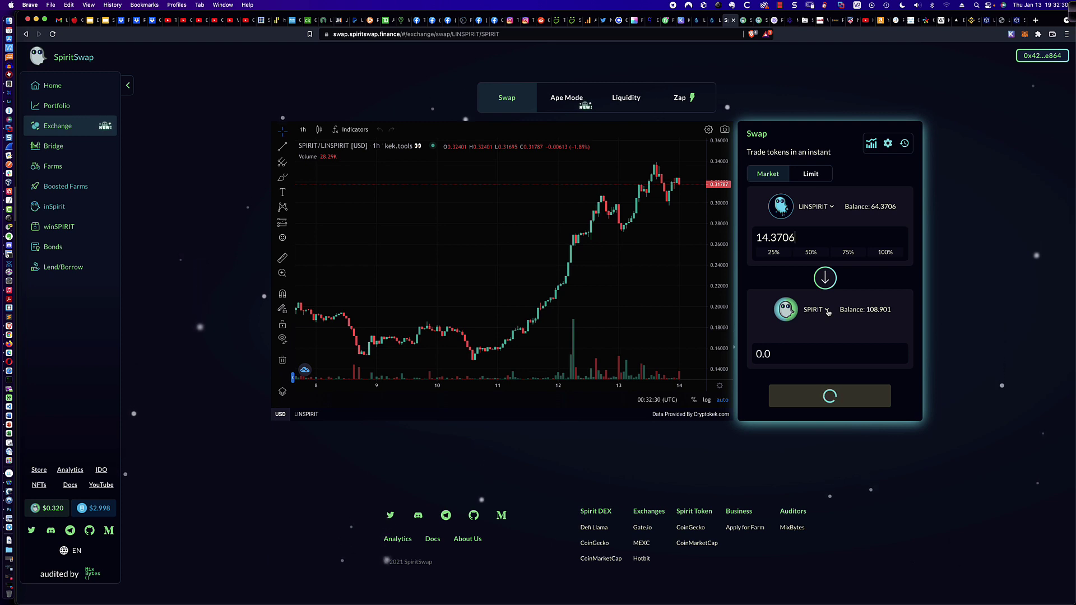
# Step: Browse the list of tokens to receive and choose FTM as the swap output
pyautogui.click(827, 311)
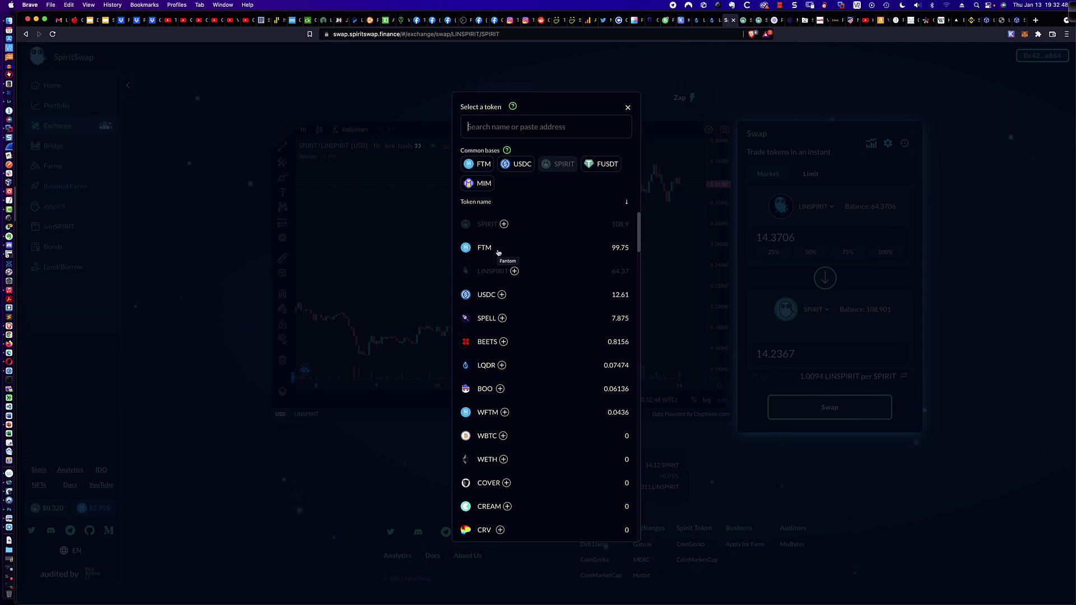
pyautogui.scroll(-1, 527, 294)
pyautogui.scroll(-5, 527, 293)
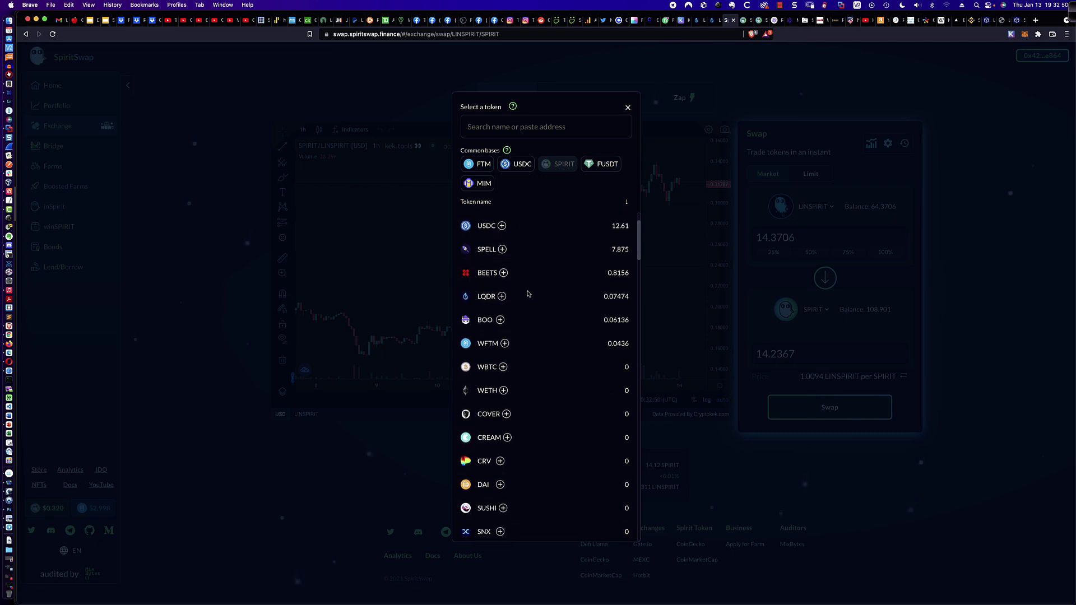
pyautogui.scroll(1, 479, 269)
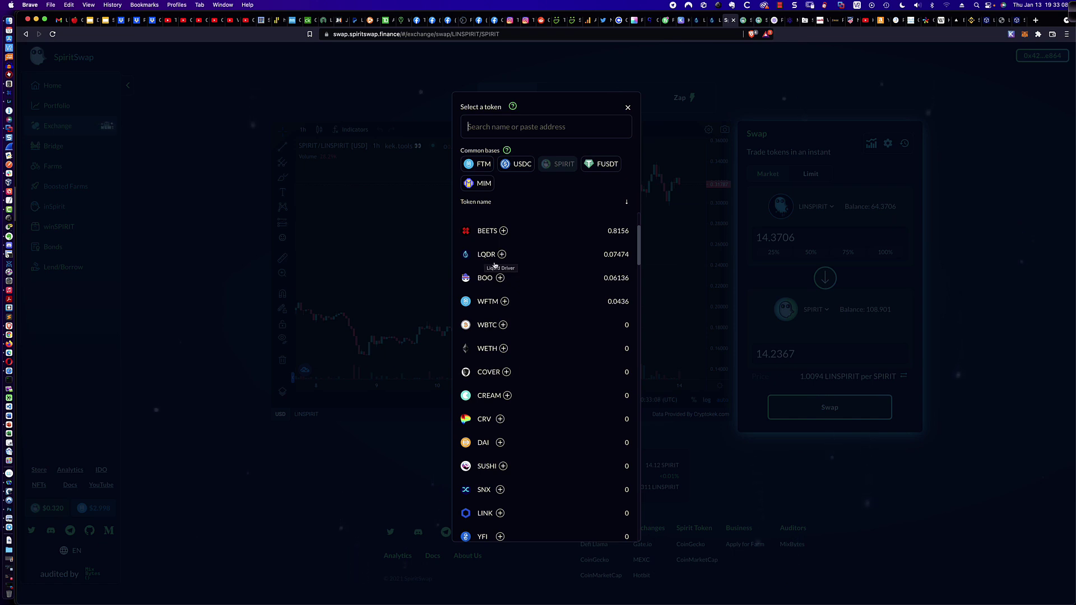
pyautogui.scroll(-5, 528, 313)
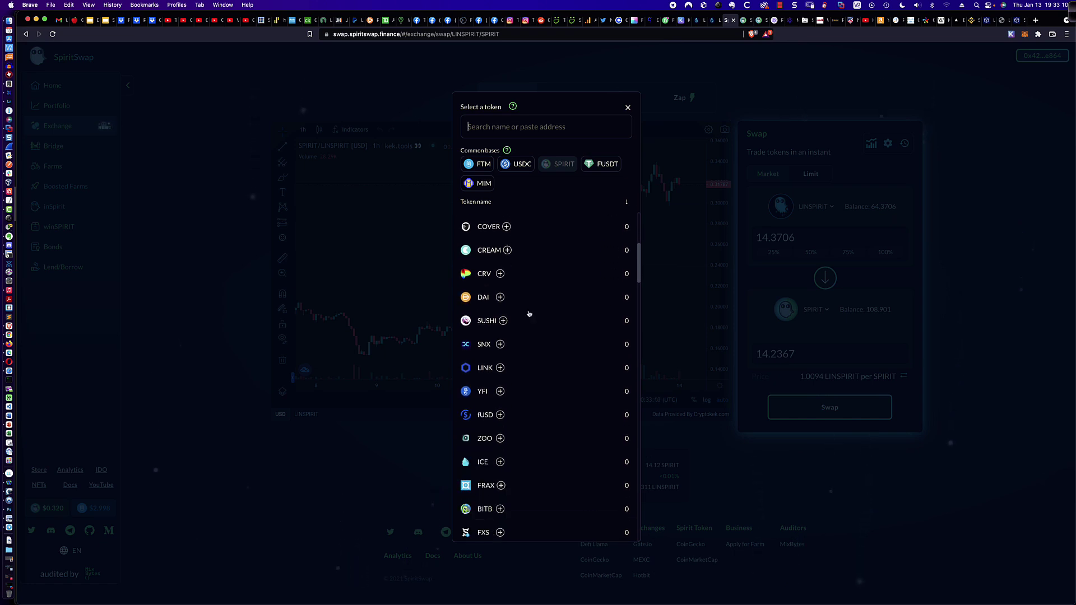
pyautogui.scroll(8, 529, 314)
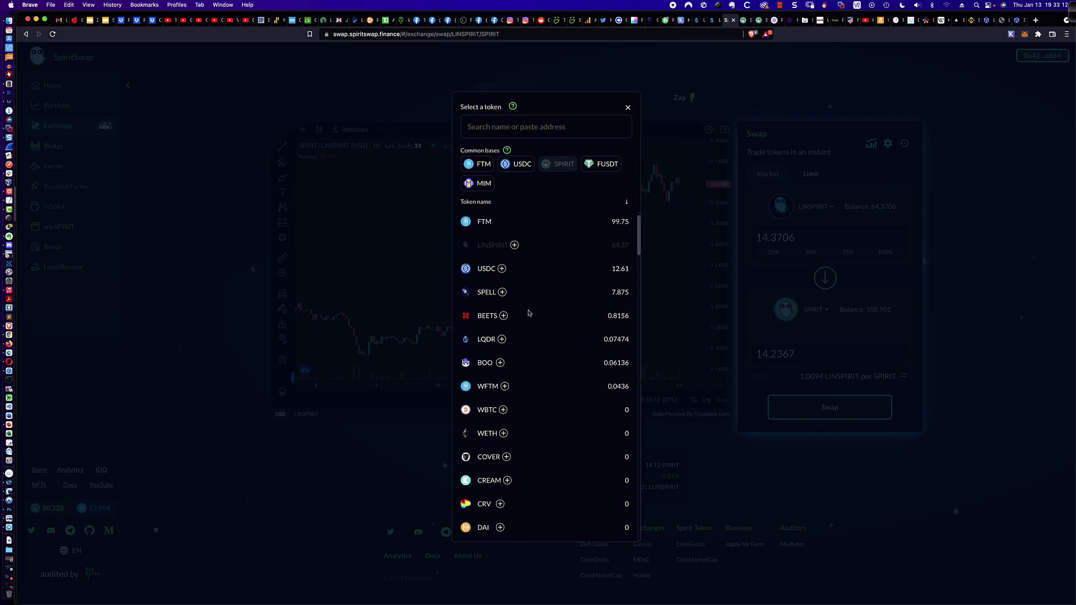
pyautogui.scroll(1, 528, 312)
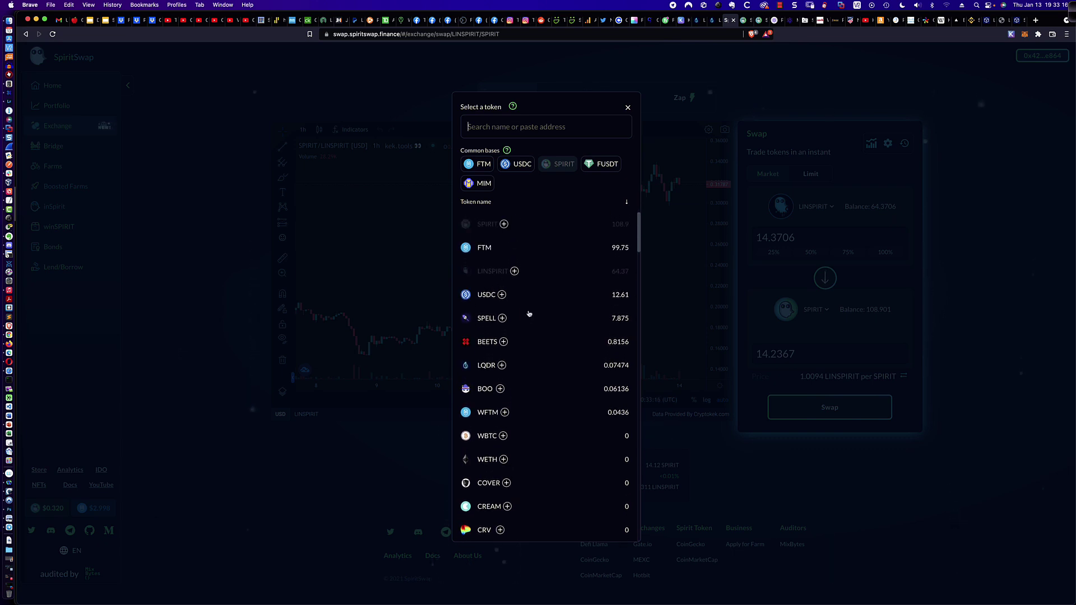
pyautogui.scroll(-1, 529, 313)
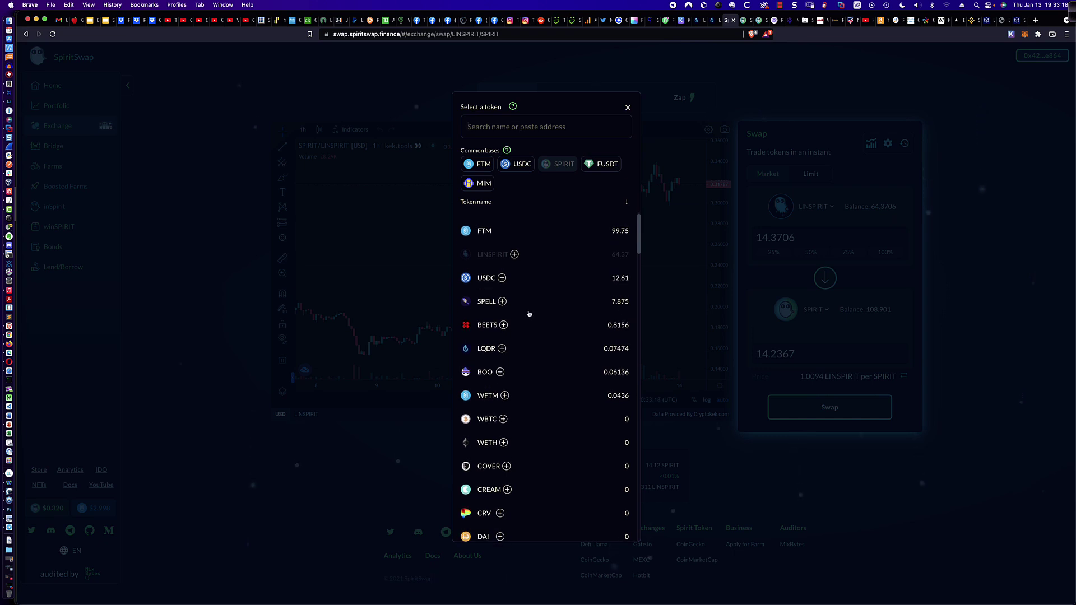
pyautogui.scroll(1, 524, 380)
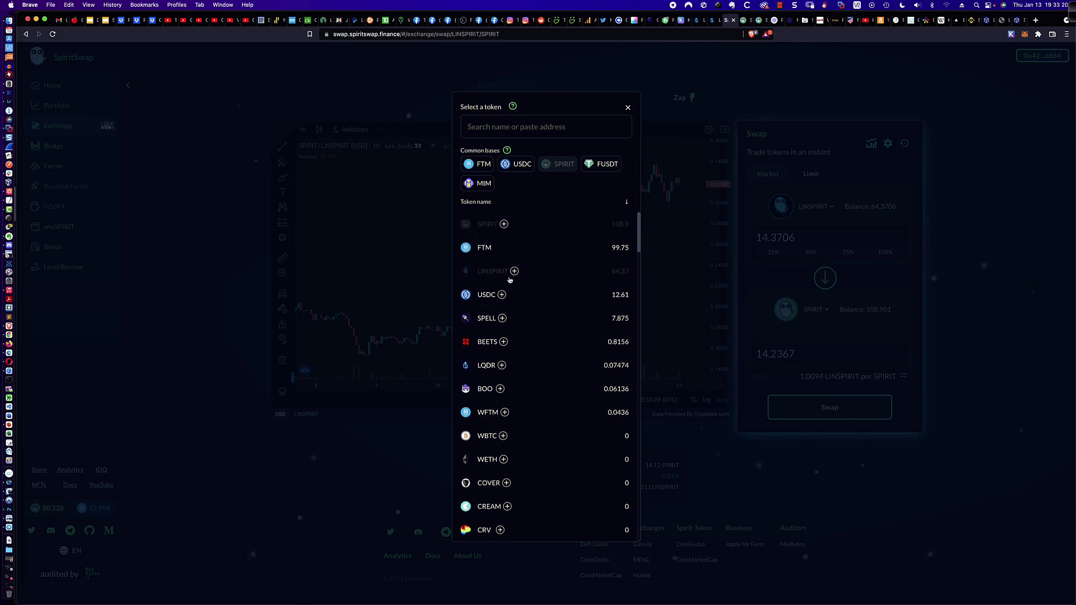
pyautogui.click(484, 248)
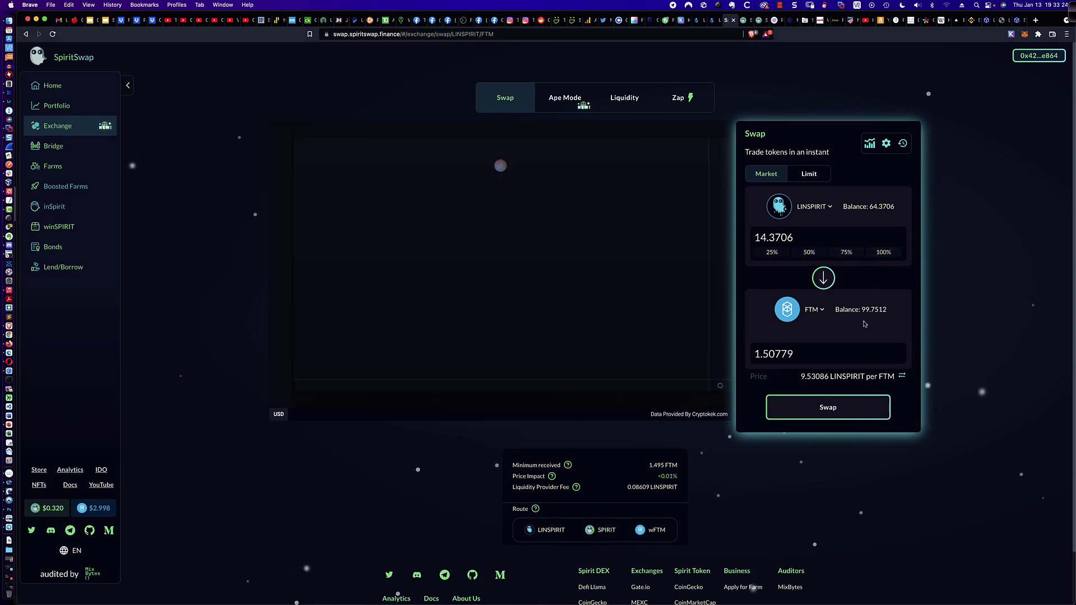
# Step: Swap the LINSPIRIT for FTM, accepting the updated price and confirming the transaction in MetaMask
pyautogui.click(828, 408)
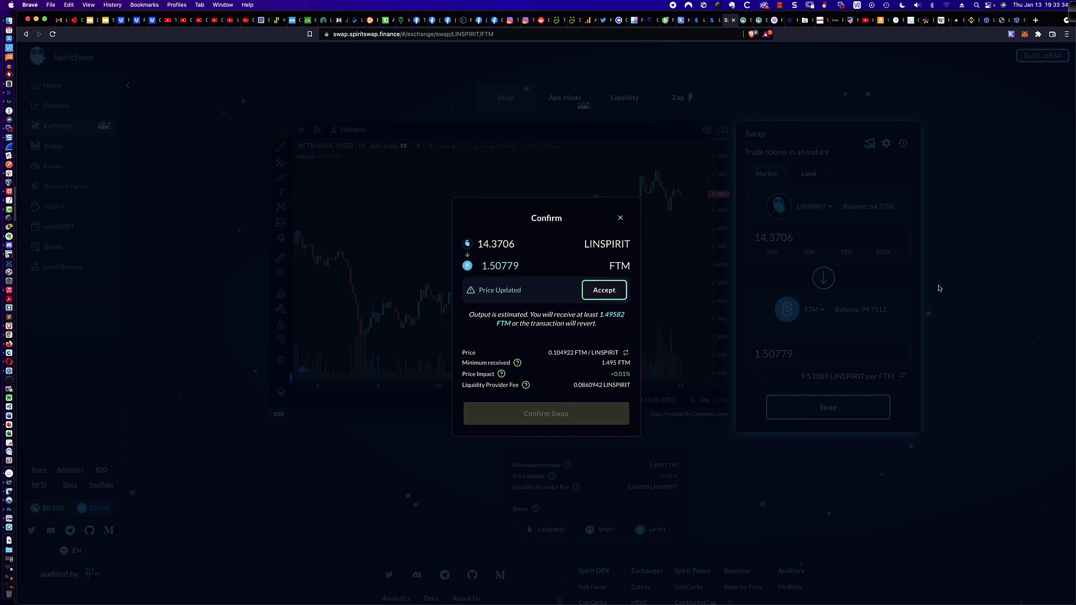
pyautogui.click(605, 291)
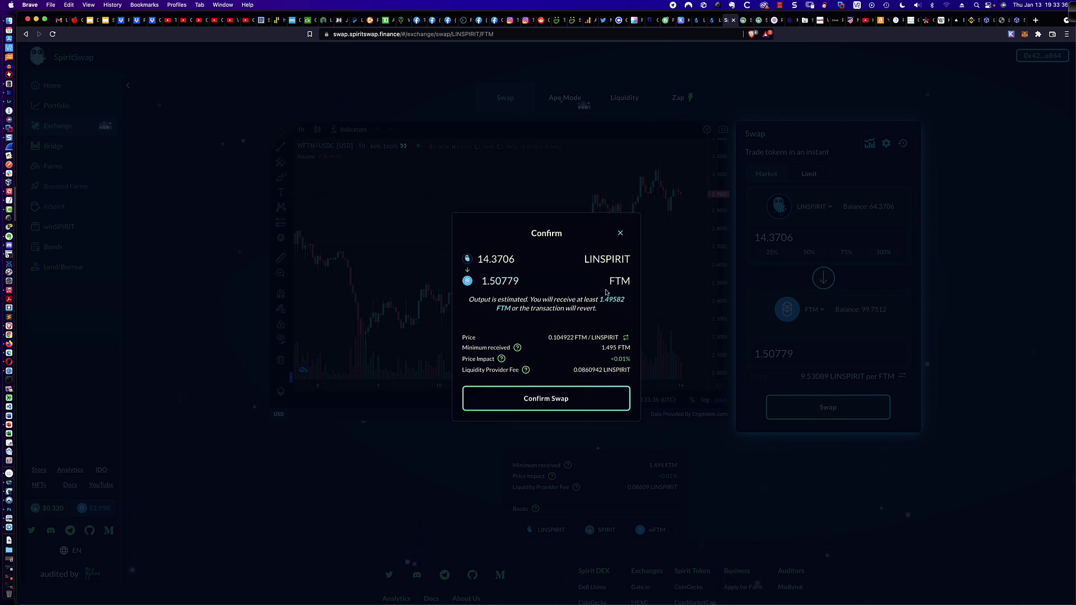
pyautogui.click(560, 399)
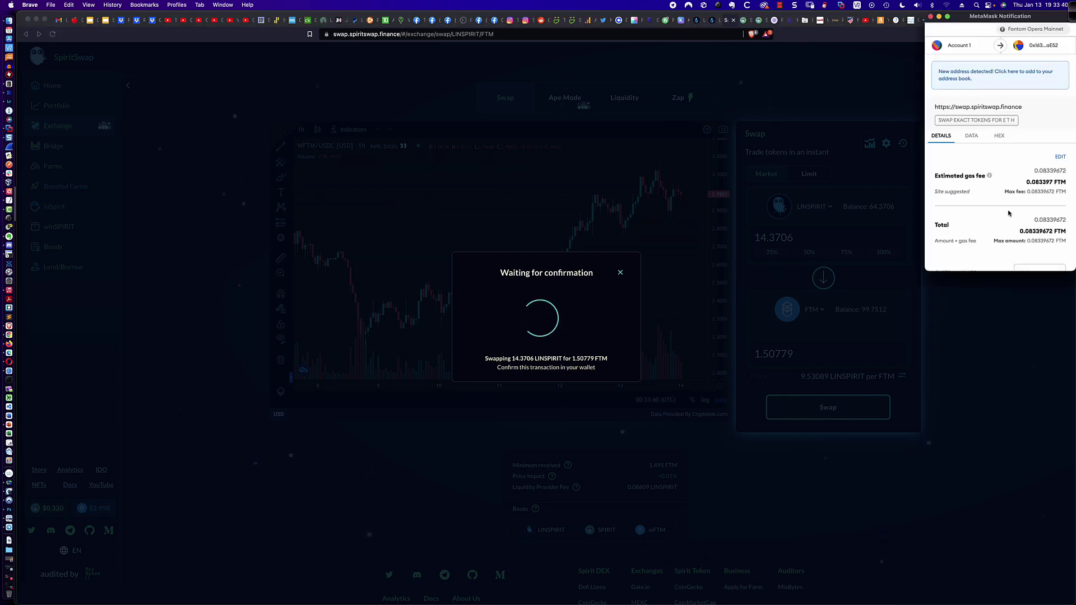
pyautogui.scroll(-3, 1015, 198)
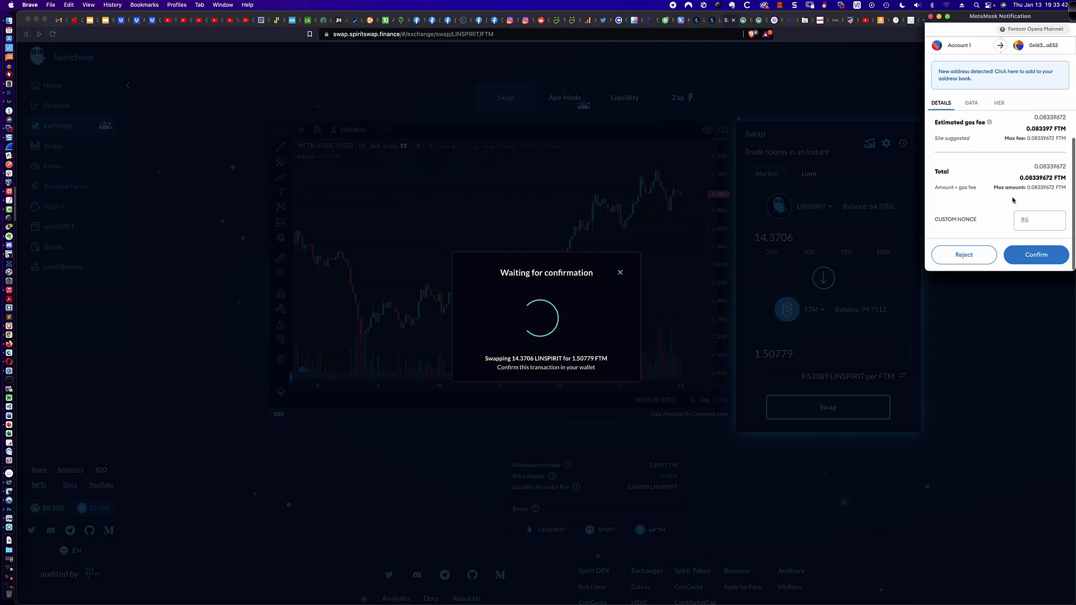
pyautogui.click(1031, 255)
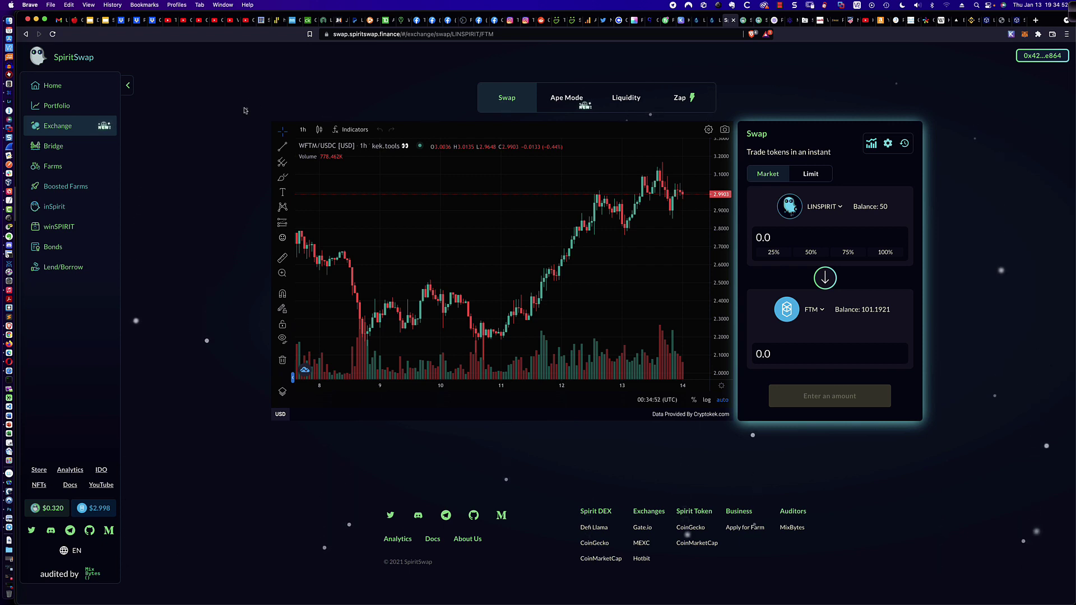
# Step: View the winSPIRIT pools on SpiritSwap and return to LiquidDriver's Farm page
pyautogui.click(61, 167)
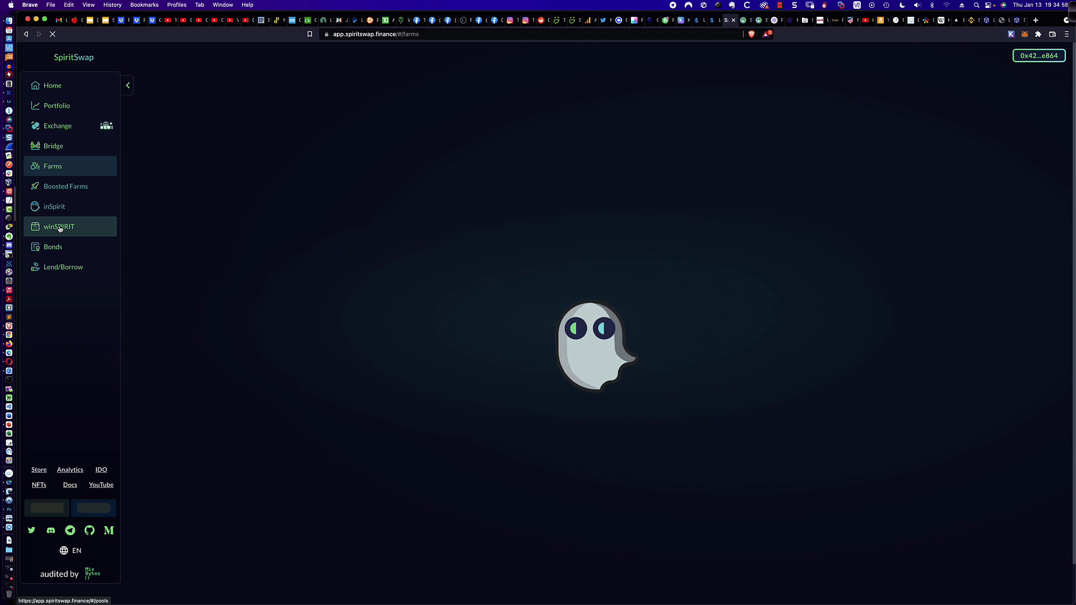
pyautogui.click(56, 227)
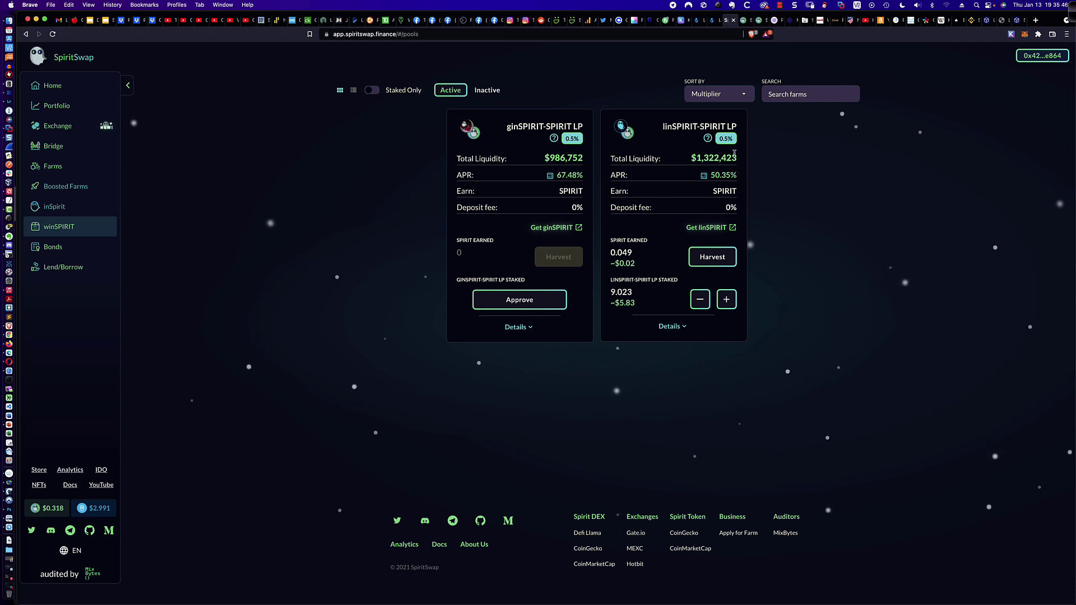
pyautogui.click(696, 21)
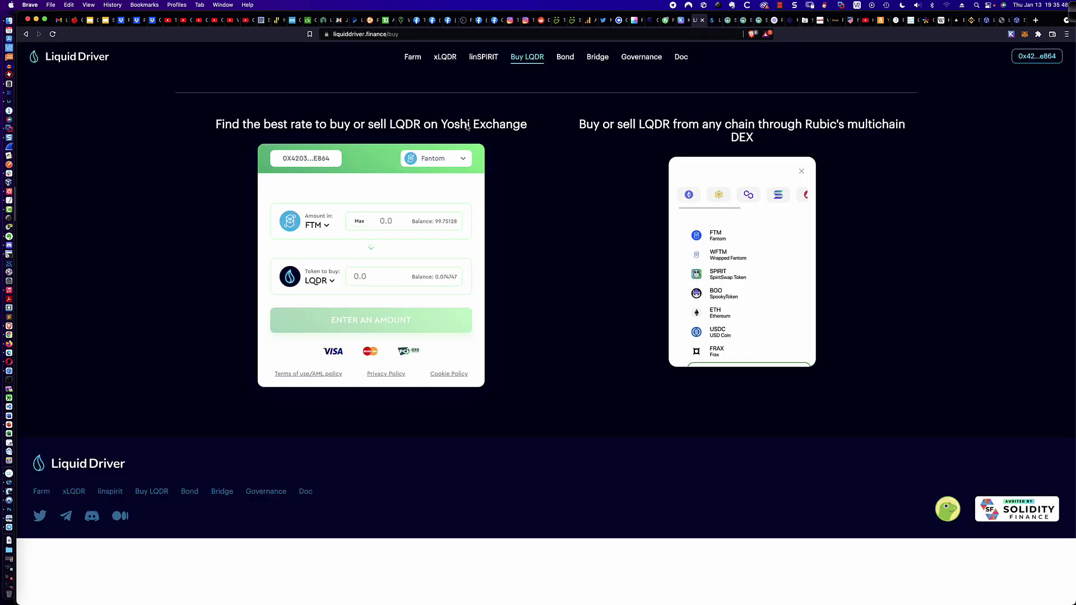
pyautogui.click(413, 58)
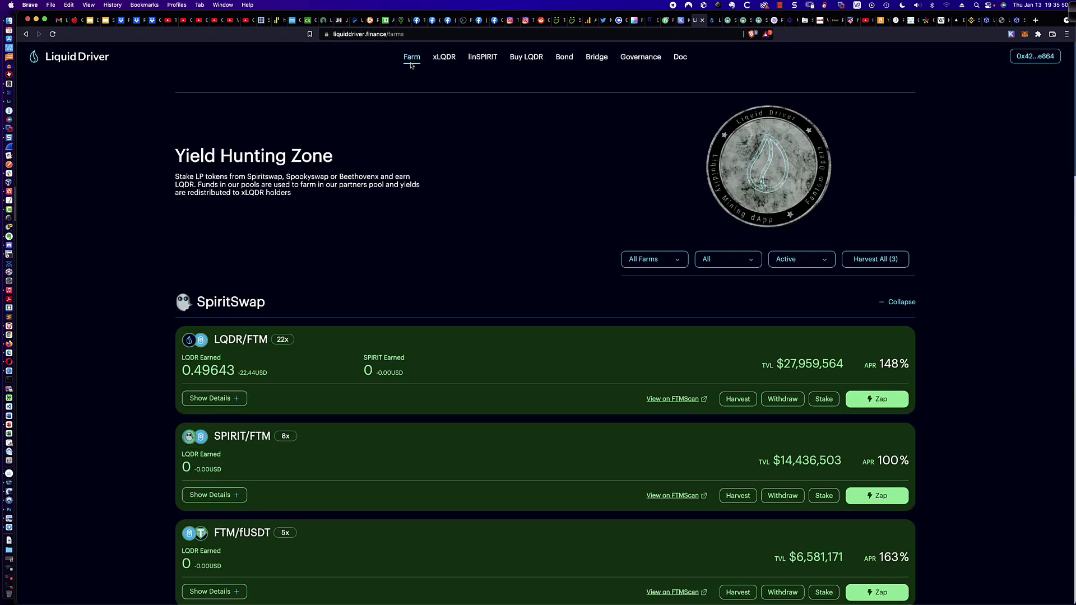
# Step: Review LiquidDriver's farms down to the Beethoven-X SPIRIT/LINSPIRIT pool and switch back to SpiritSwap
pyautogui.scroll(-20, 134, 277)
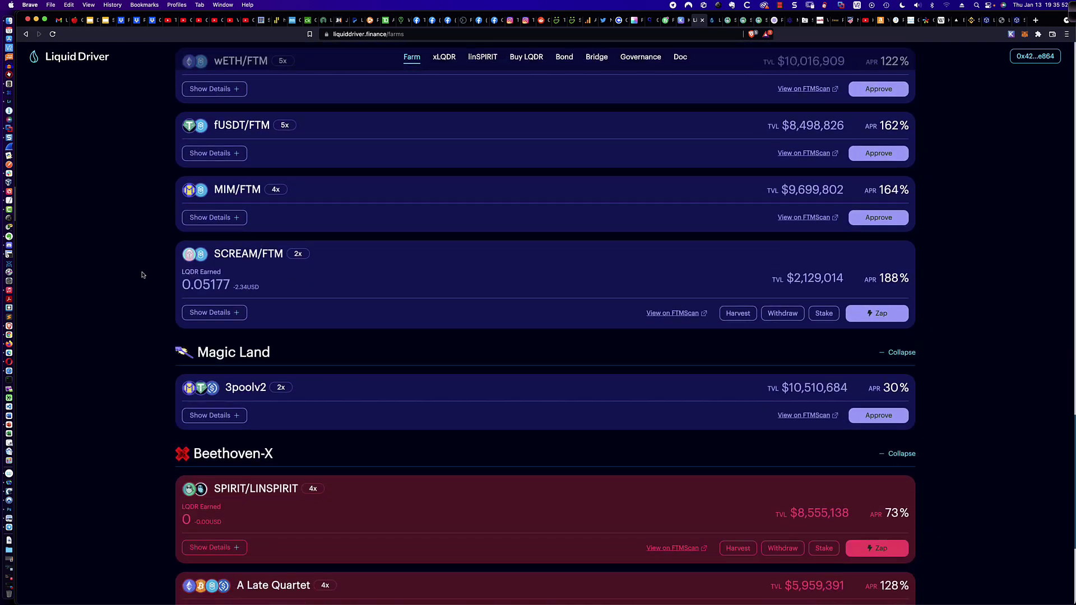
pyautogui.scroll(1, 142, 275)
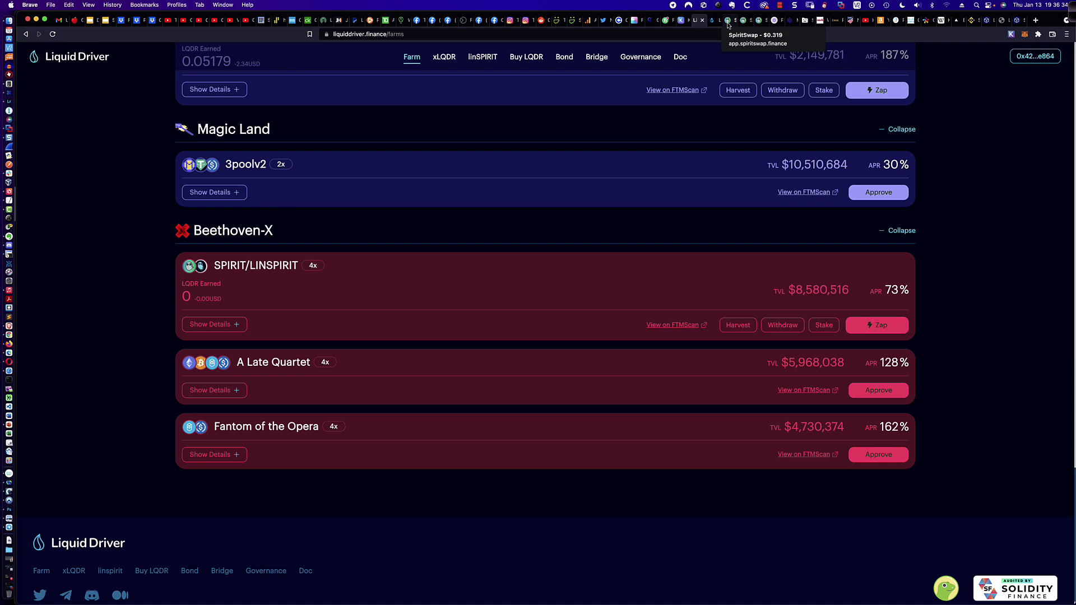
pyautogui.click(728, 22)
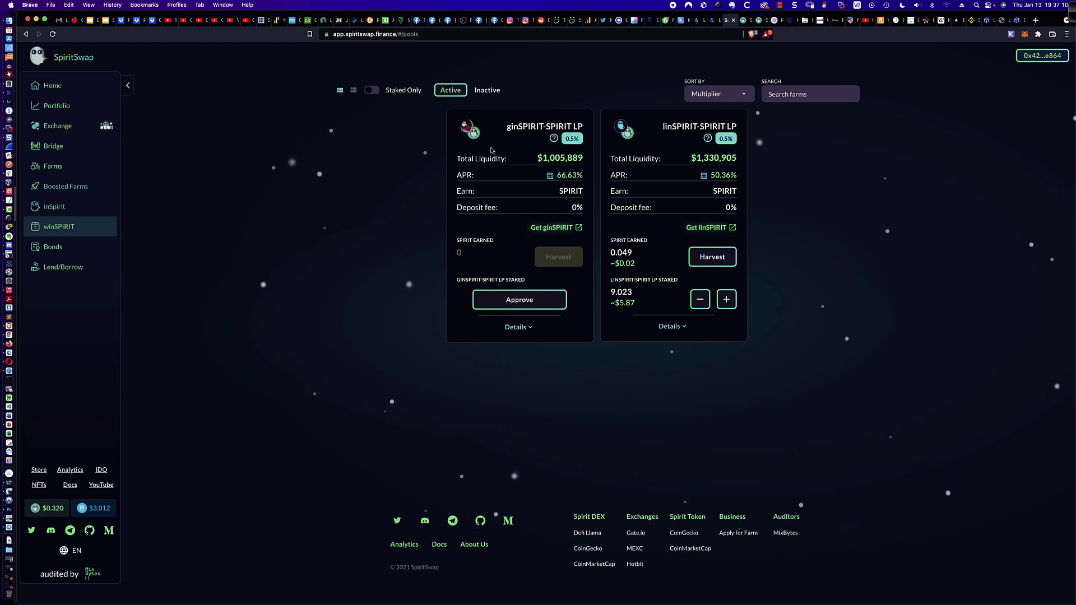
# Step: Start adding liquidity on SpiritSwap's exchange with LINSPIRIT and SPIRIT as the token pair
pyautogui.click(68, 131)
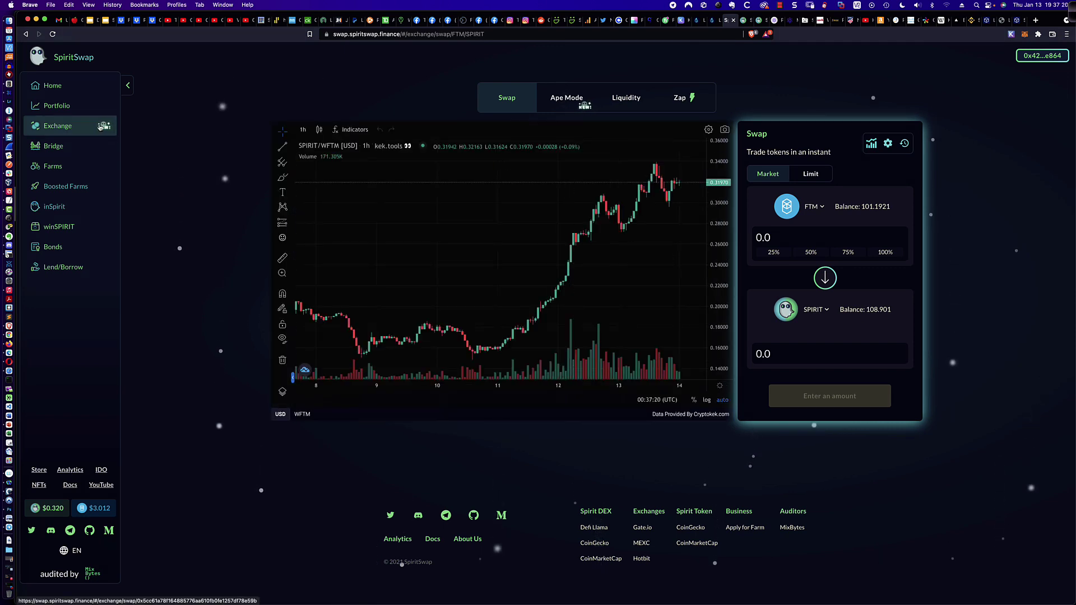
pyautogui.click(626, 99)
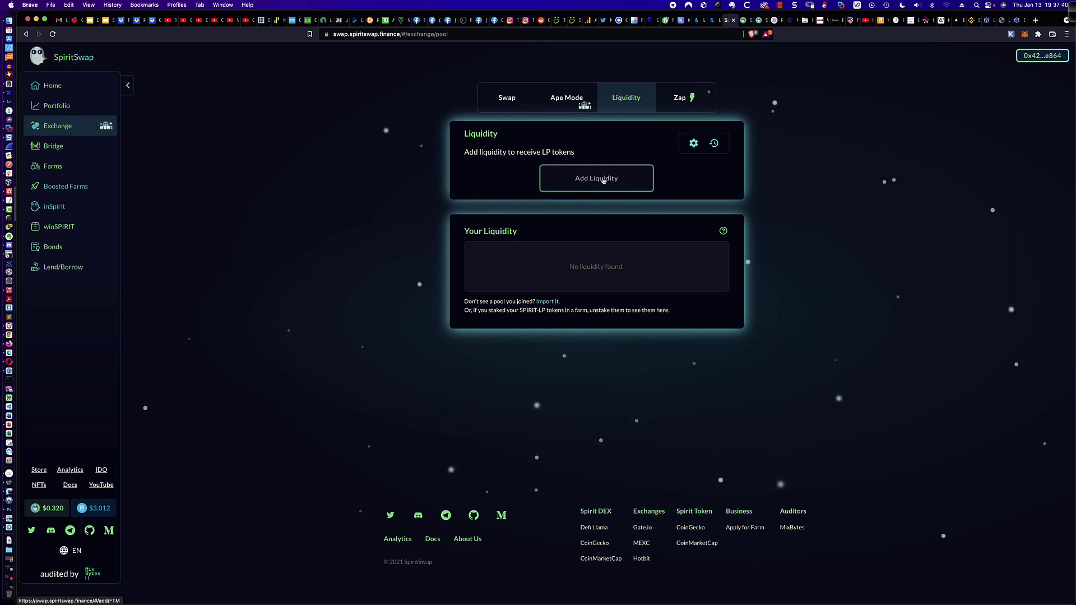
pyautogui.click(603, 180)
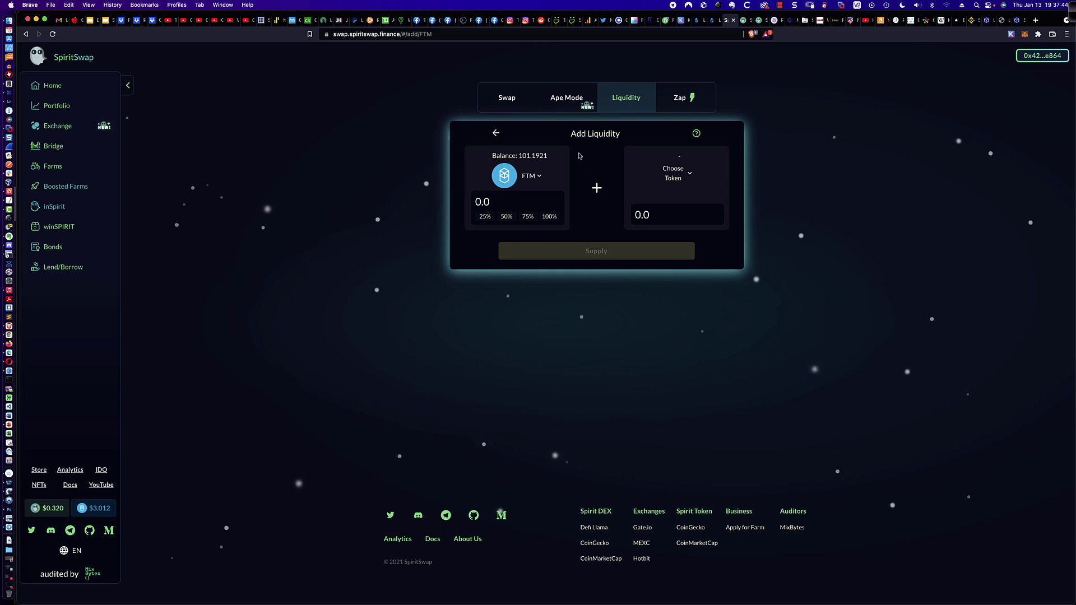
pyautogui.click(539, 177)
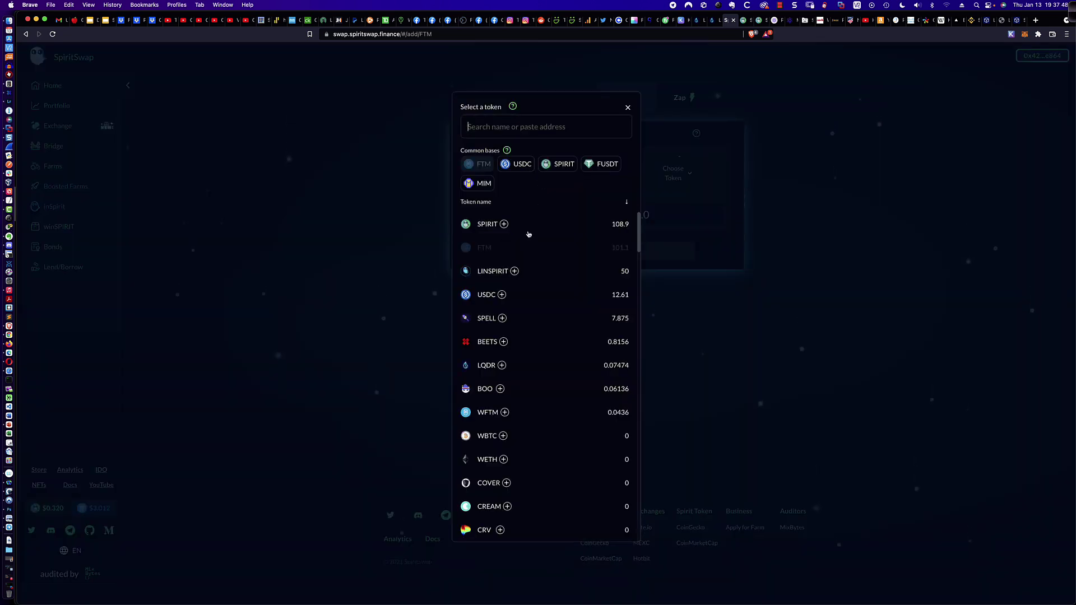
pyautogui.click(496, 273)
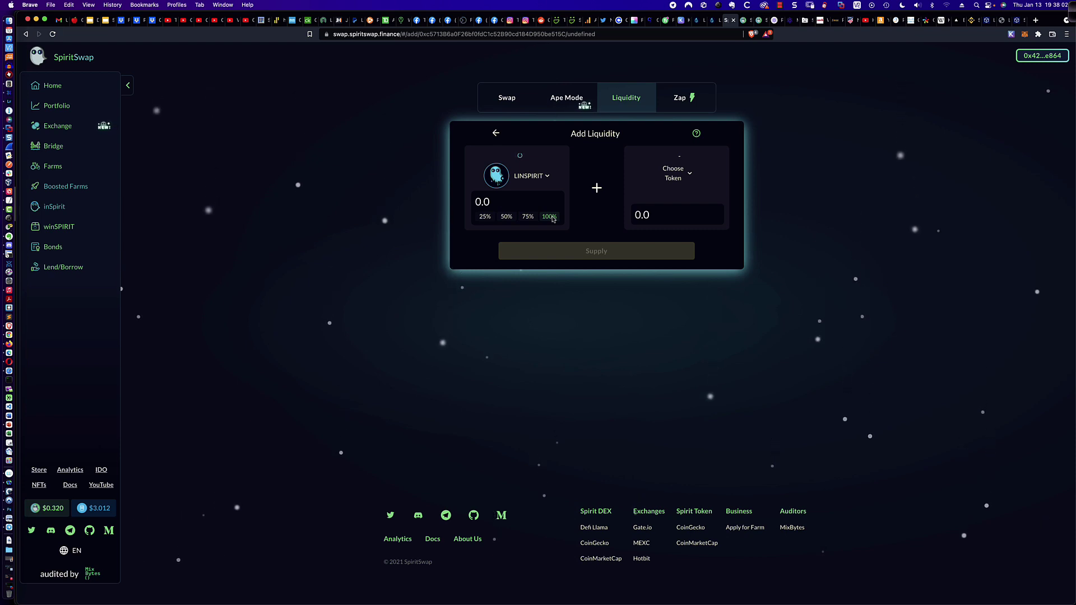
pyautogui.click(551, 218)
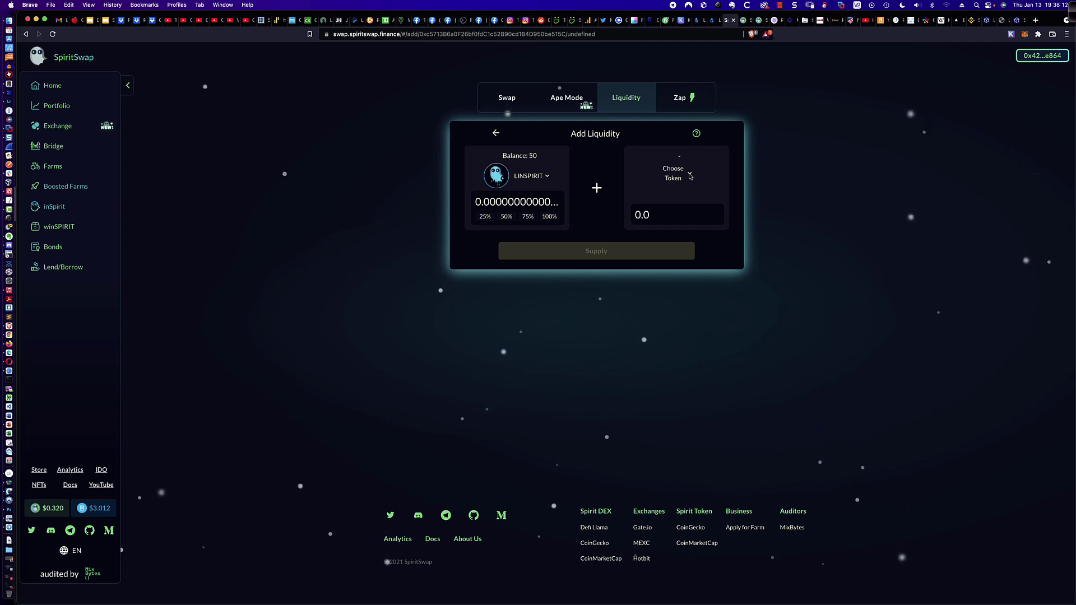
pyautogui.click(689, 176)
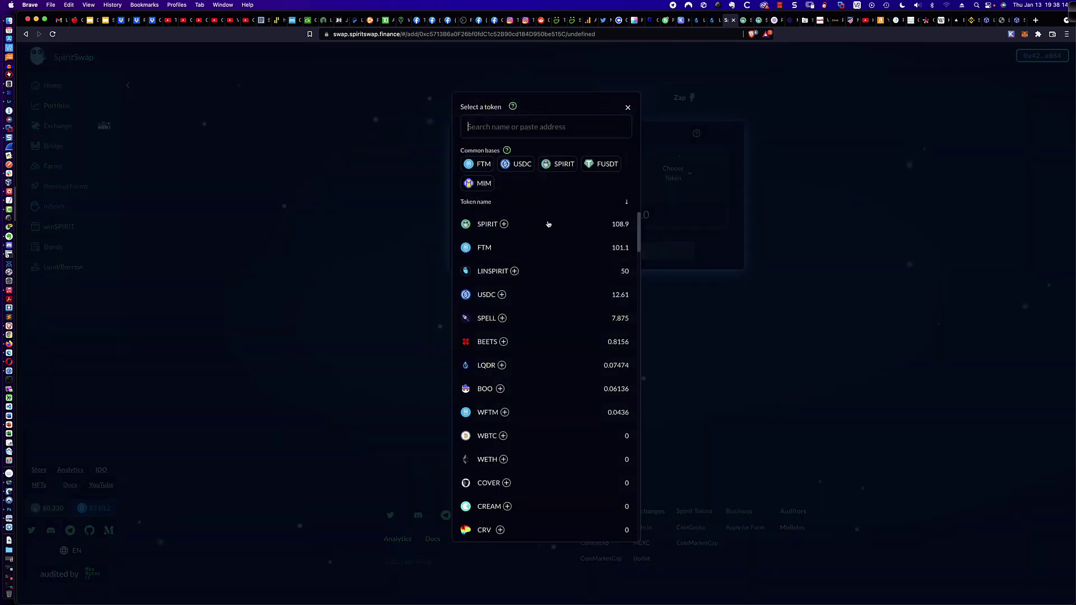
pyautogui.click(619, 224)
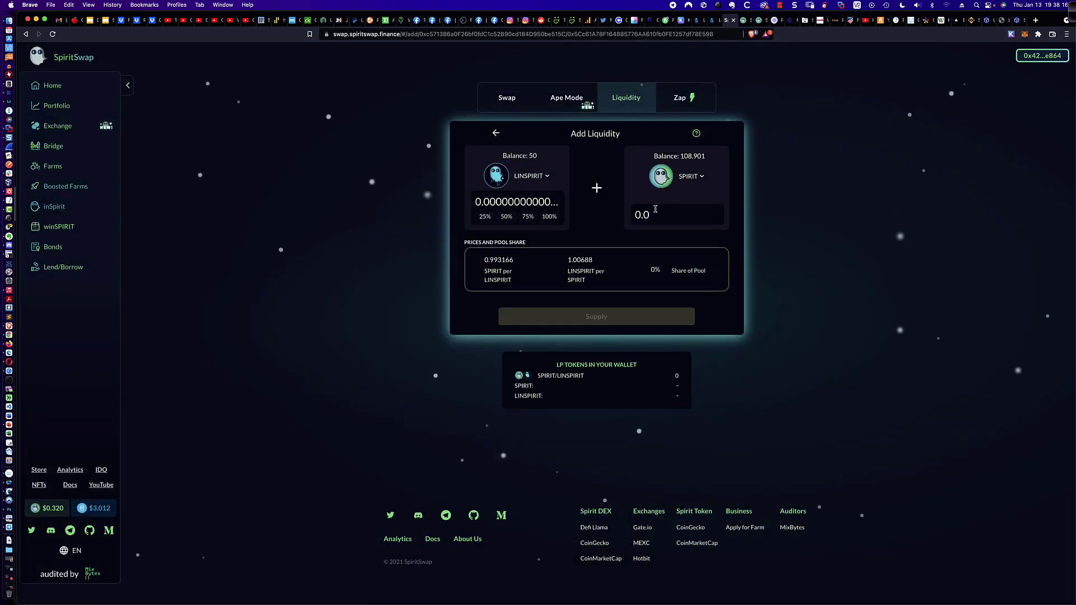
# Step: Supply 100% of the LINSPIRIT balance with the matching SPIRIT amount as liquidity, confirming the transaction in MetaMask
pyautogui.click(554, 216)
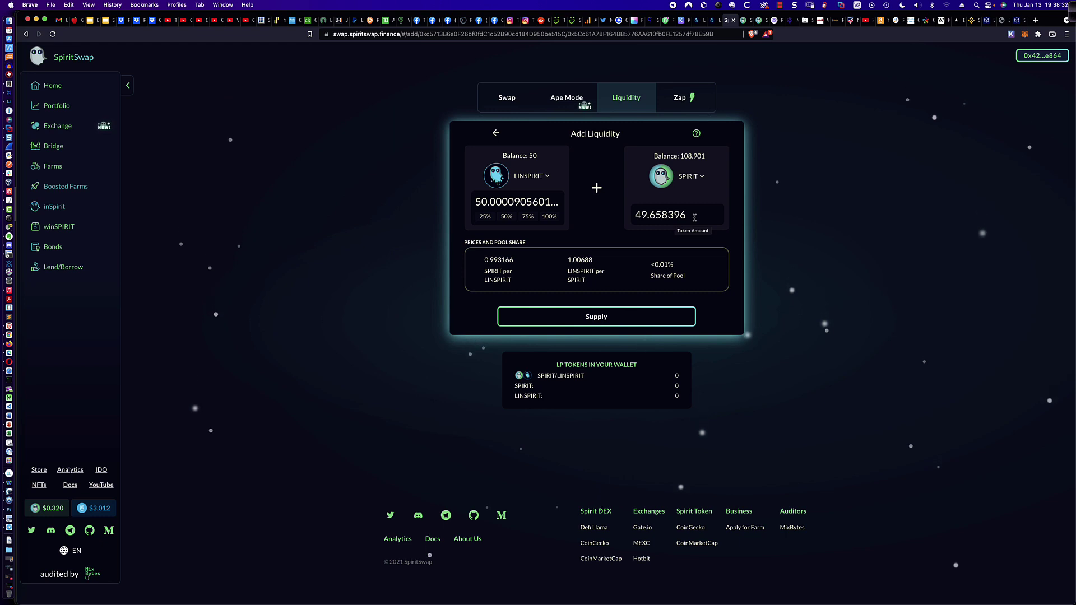
pyautogui.click(595, 317)
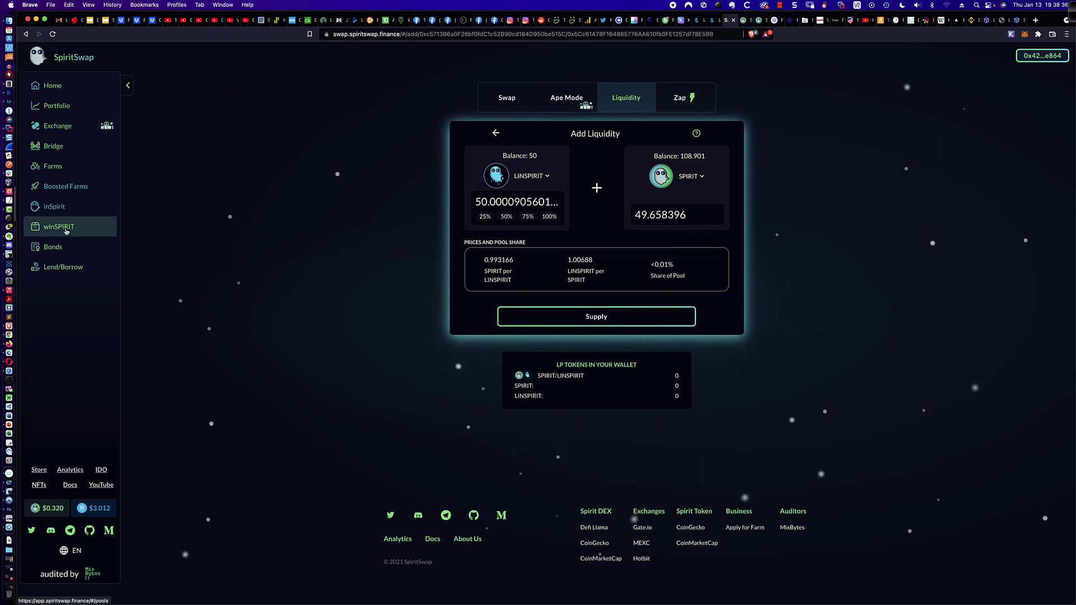
pyautogui.click(599, 317)
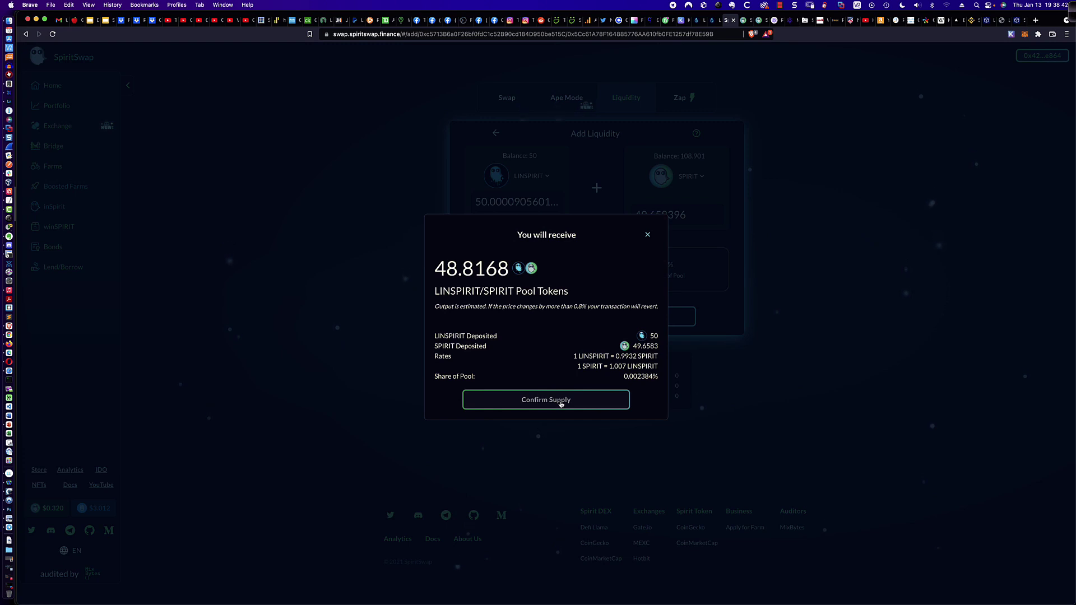
pyautogui.click(561, 403)
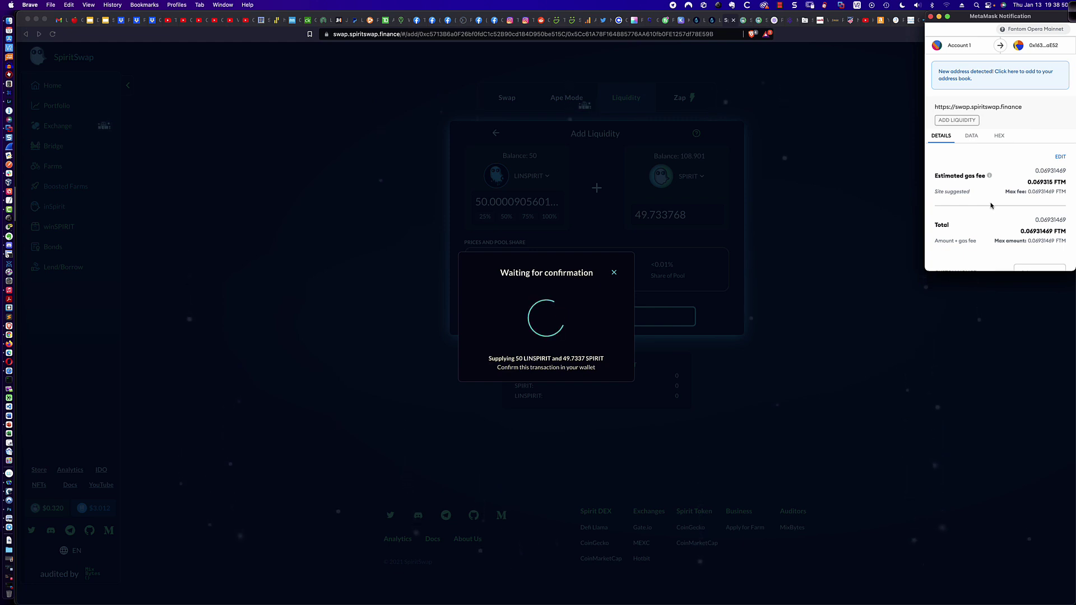
pyautogui.scroll(-3, 990, 205)
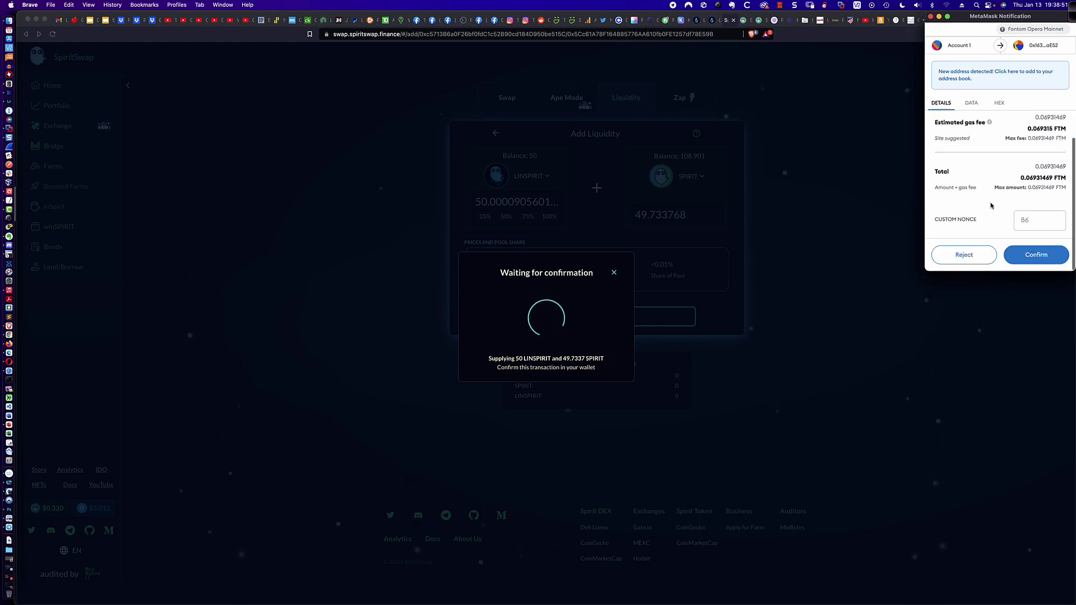
pyautogui.click(1019, 257)
pyautogui.click(1036, 255)
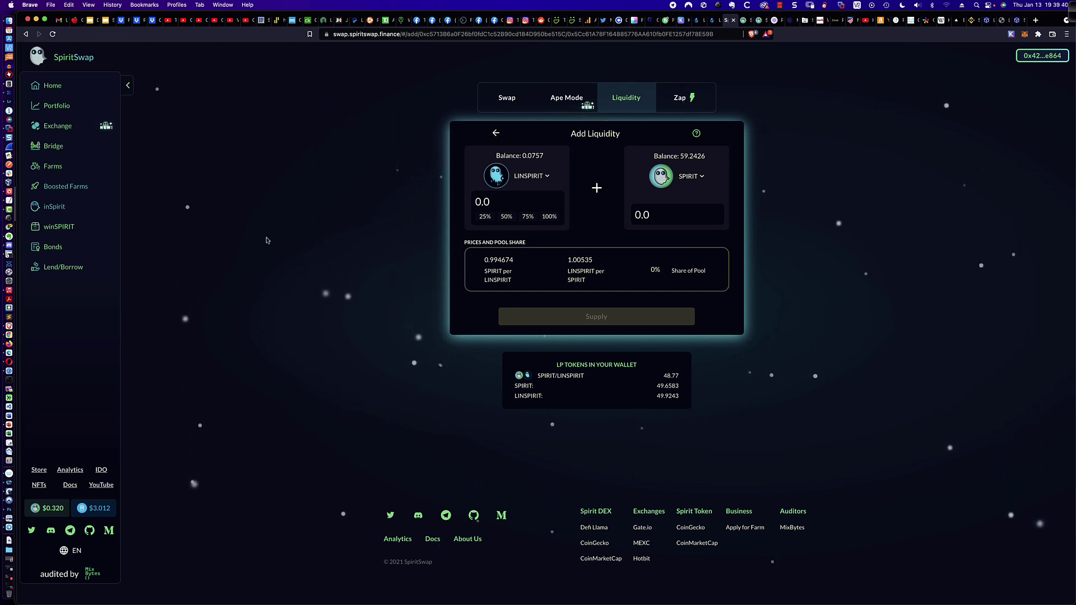
# Step: Stake the maximum LINSPIRIT-SPIRIT LP balance in SpiritSwap's winSPIRIT pool, confirming the transaction in MetaMask
pyautogui.click(60, 227)
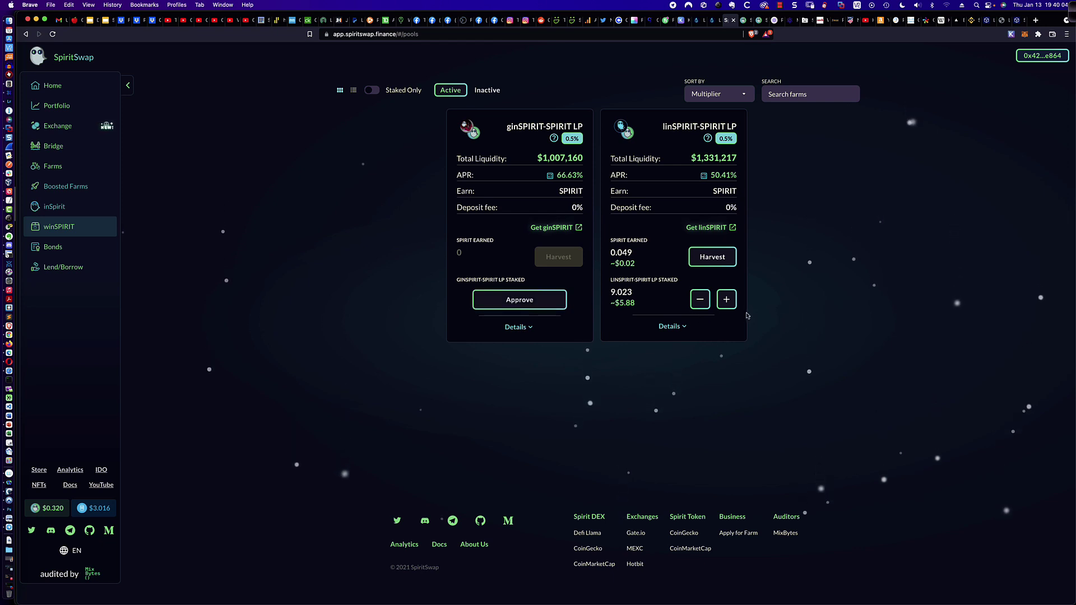
pyautogui.click(727, 301)
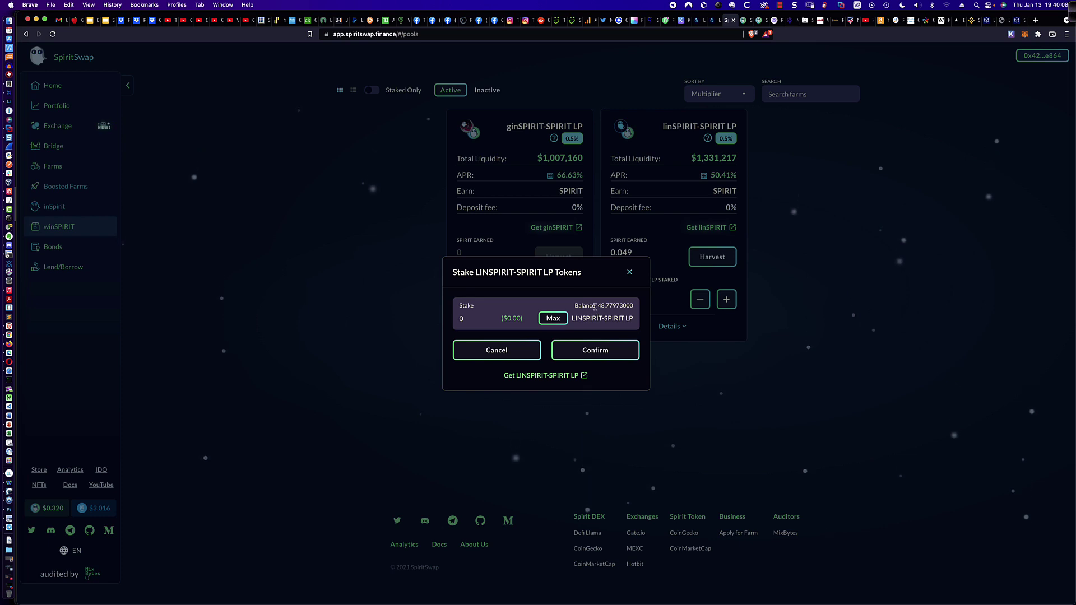
pyautogui.moveTo(596, 310); pyautogui.dragTo(570, 319)
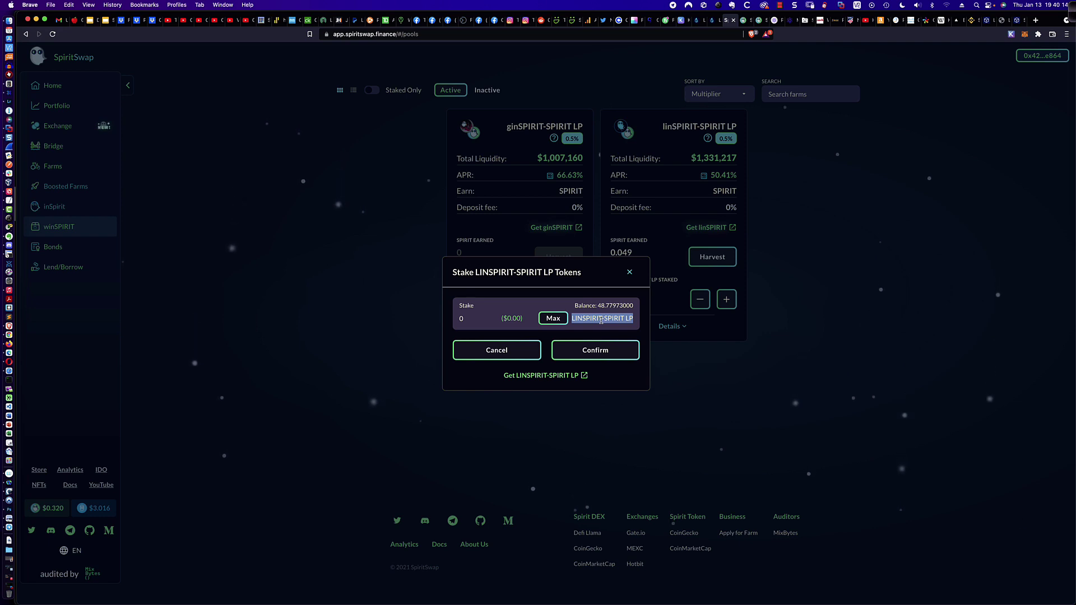
pyautogui.click(552, 318)
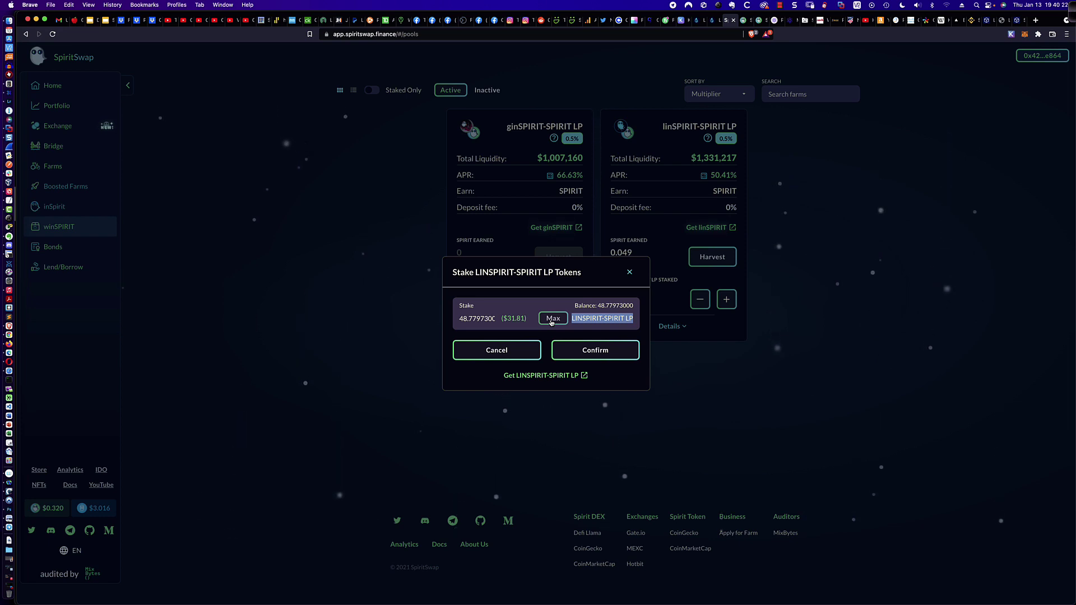
pyautogui.click(599, 348)
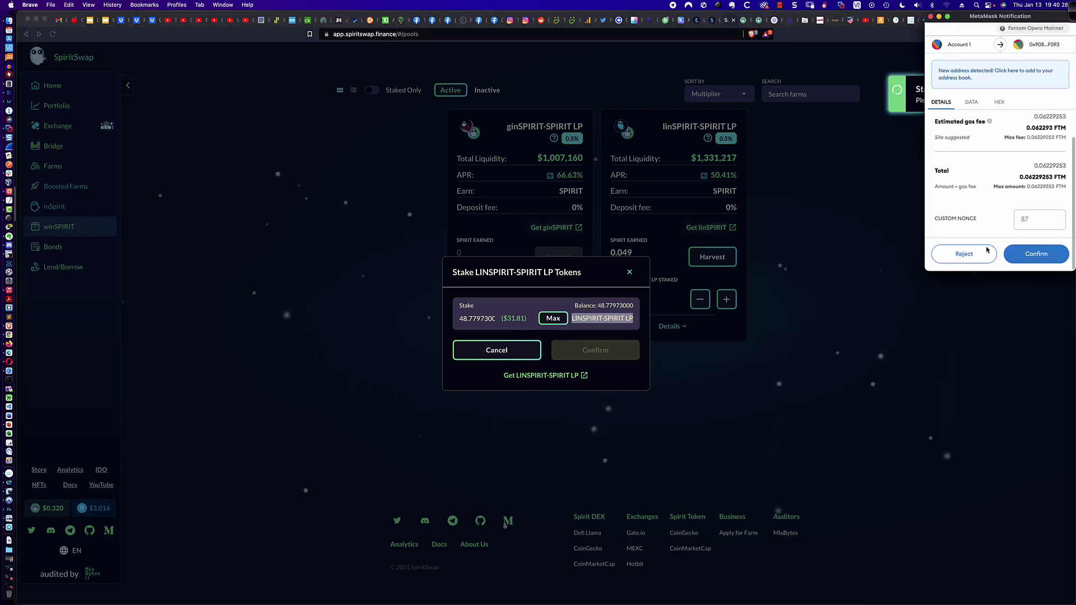
pyautogui.click(1033, 254)
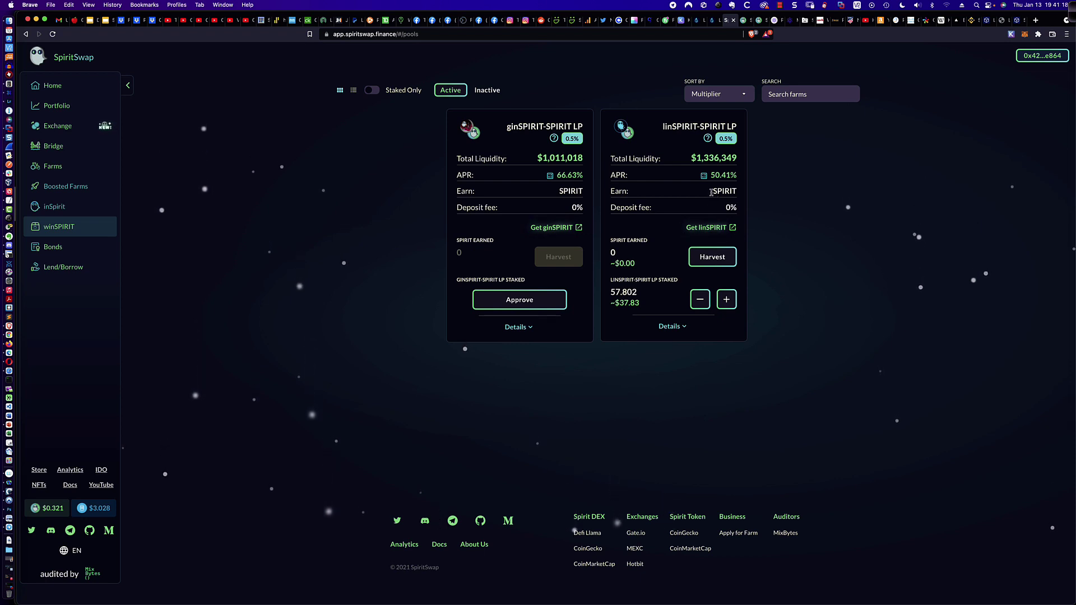
# Step: Compare the linSPIRIT-SPIRIT pool's reward token and APR with the details of LiquidDriver's Beethoven-X SPIRIT/LINSPIRIT farm
pyautogui.moveTo(712, 194); pyautogui.dragTo(748, 196)
pyautogui.click(759, 197)
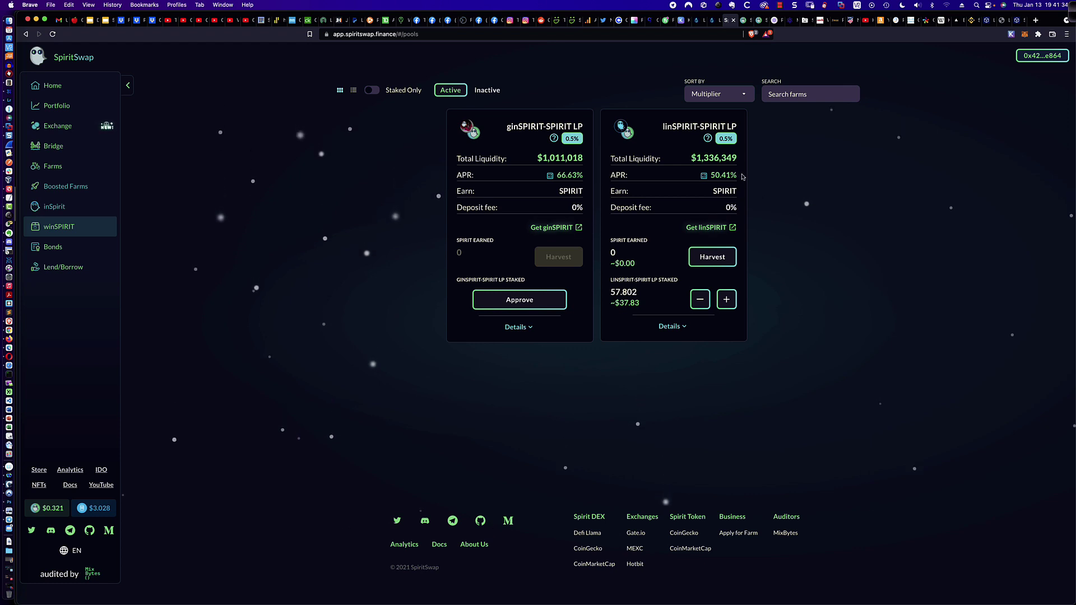
pyautogui.click(696, 20)
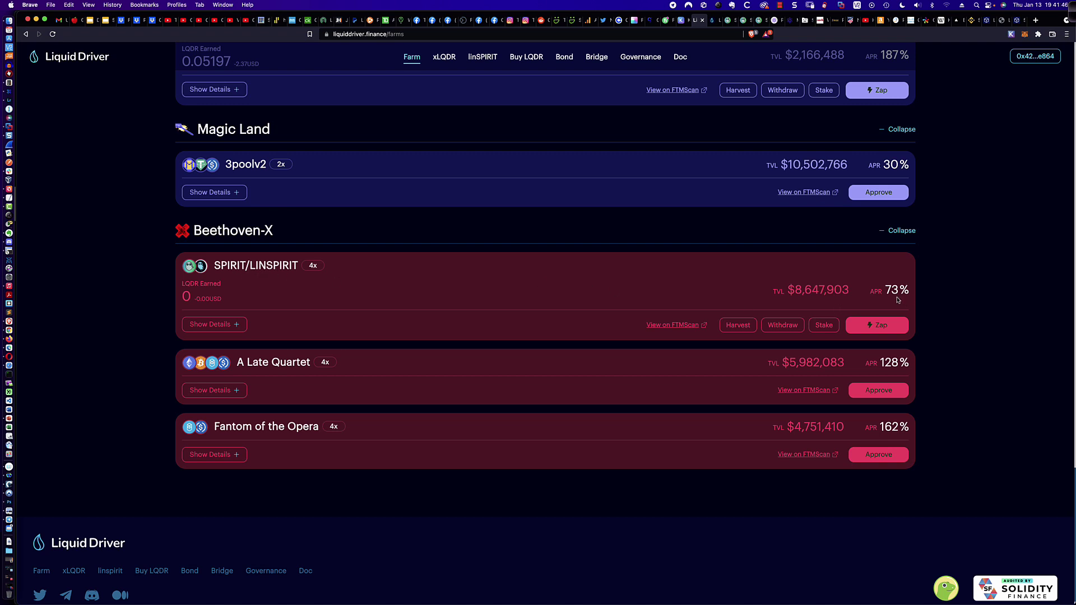
pyautogui.click(219, 329)
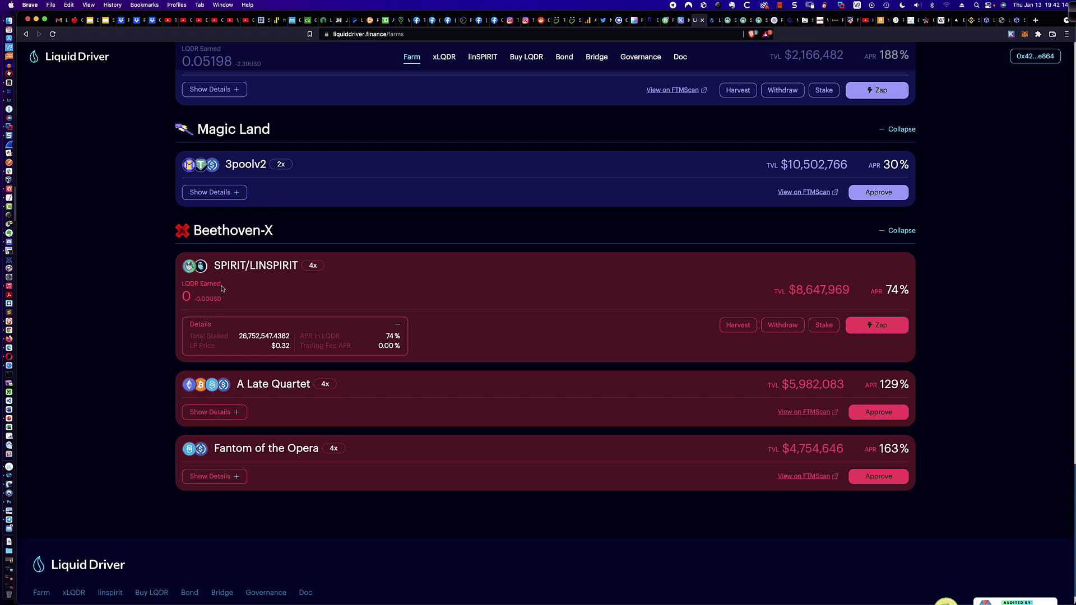
pyautogui.moveTo(222, 287); pyautogui.dragTo(183, 285)
pyautogui.click(220, 284)
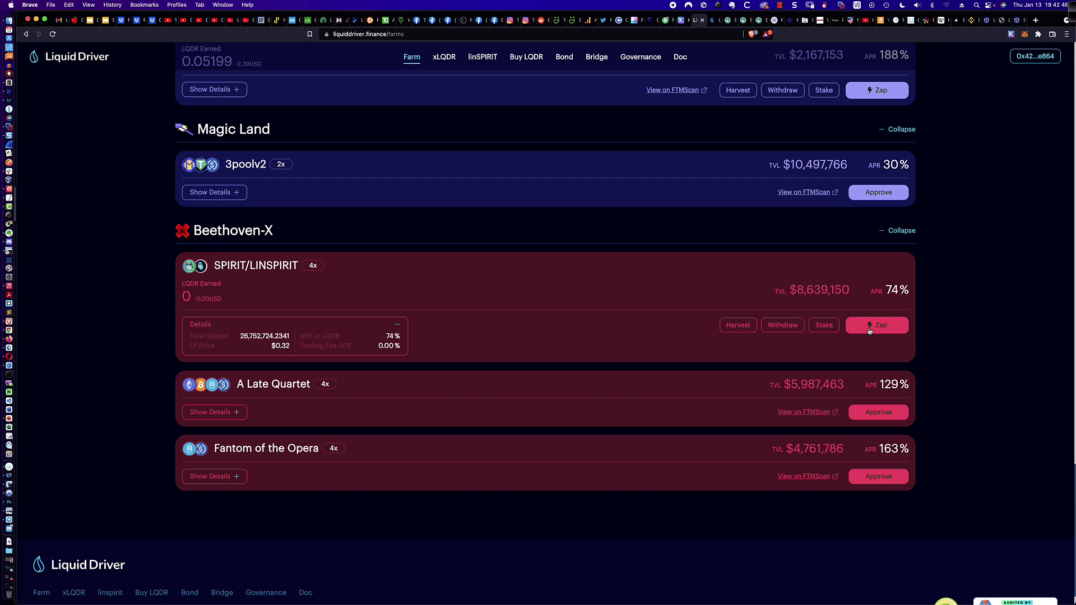
# Step: Set up a zap of the maximum SPIRIT balance into SPIRIT/LINSPIRIT LP and approve SPIRIT access in MetaMask
pyautogui.click(870, 331)
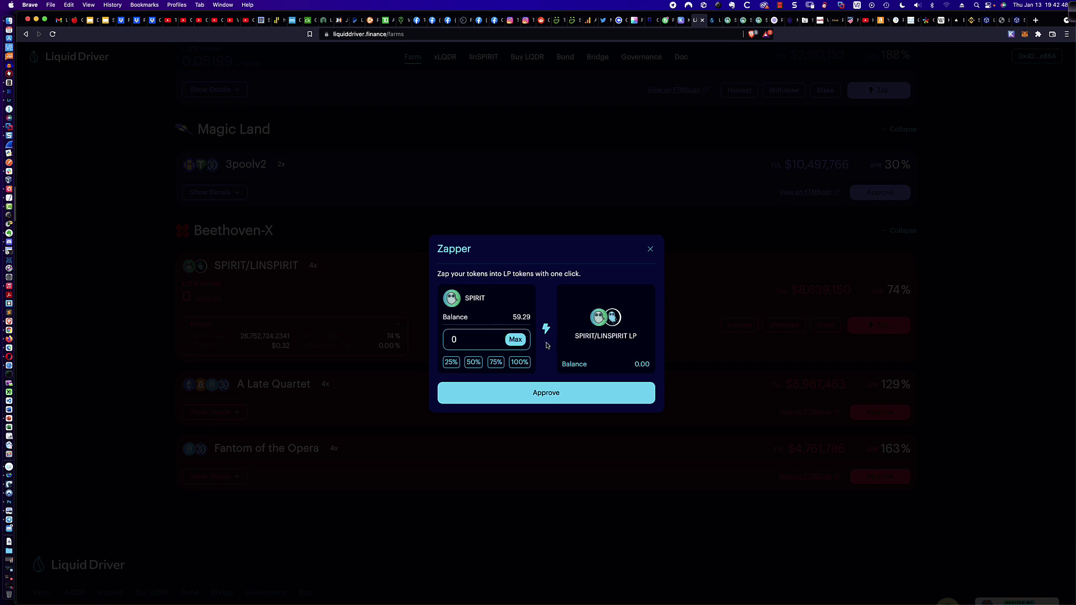
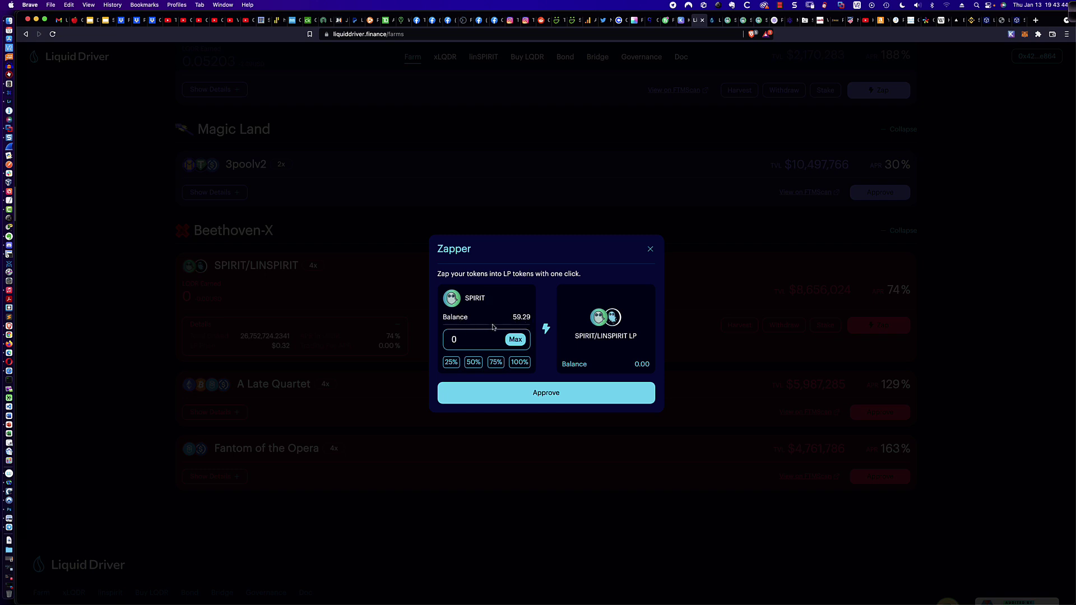
pyautogui.click(516, 340)
pyautogui.click(556, 395)
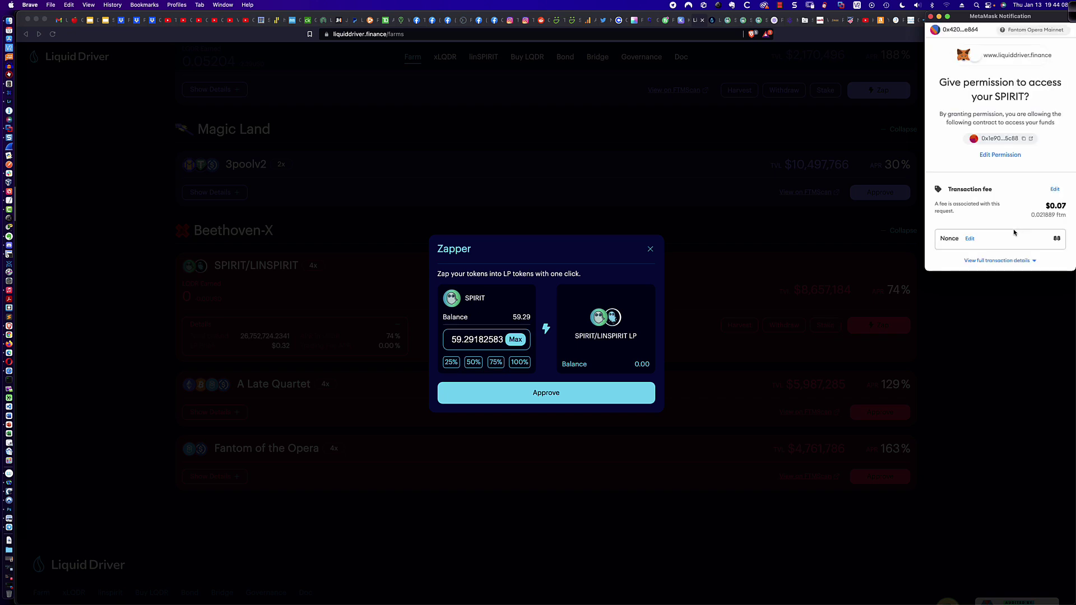
pyautogui.scroll(-1, 1014, 231)
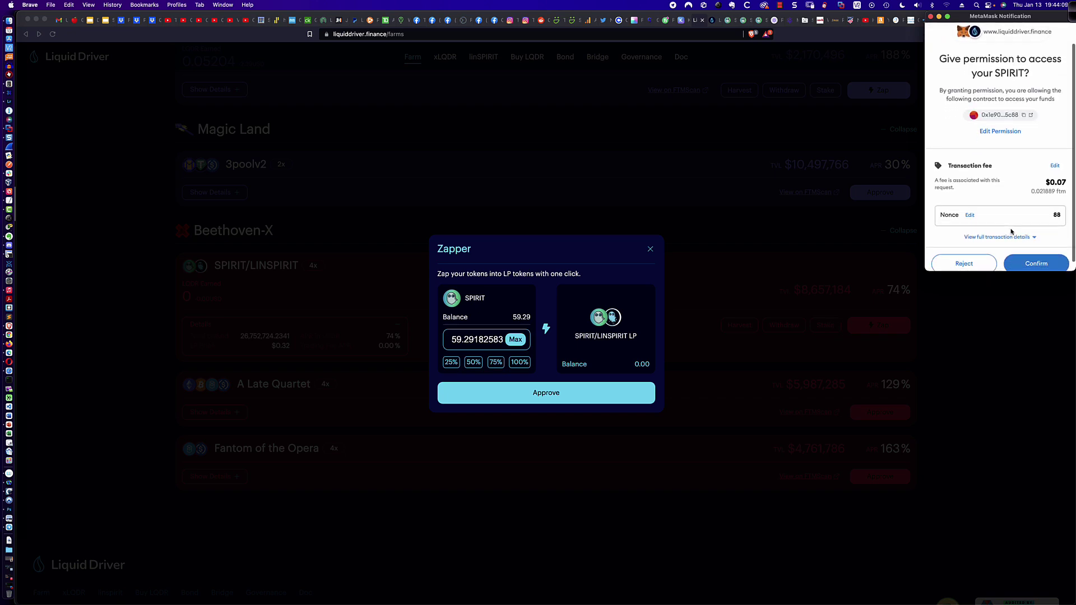
pyautogui.click(1031, 255)
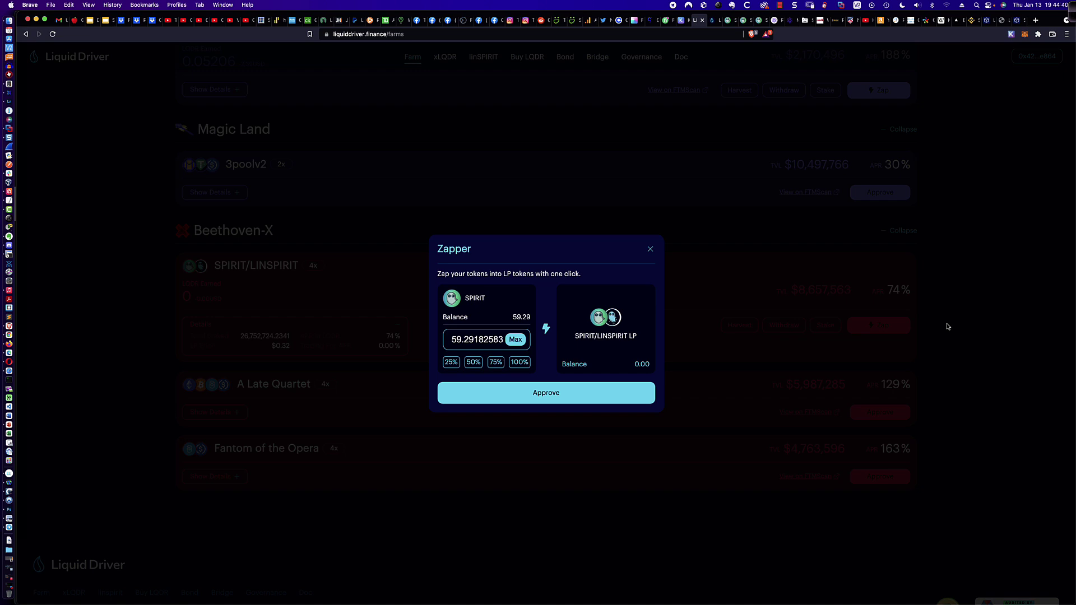
# Step: Check the status of the SPIRIT spending approval in MetaMask's activity list
pyautogui.click(1024, 34)
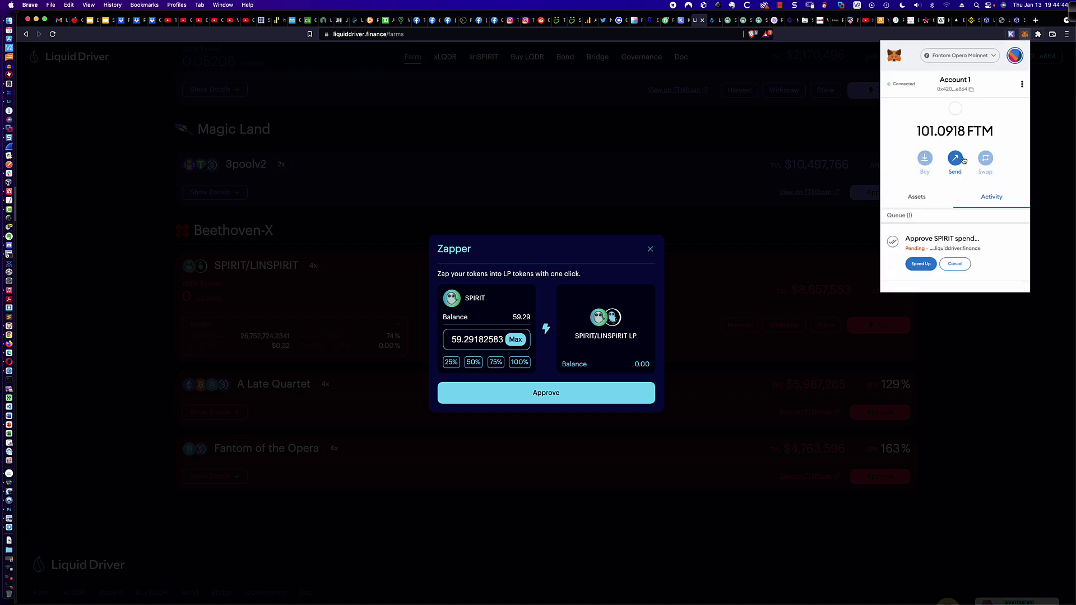
pyautogui.scroll(-2, 937, 210)
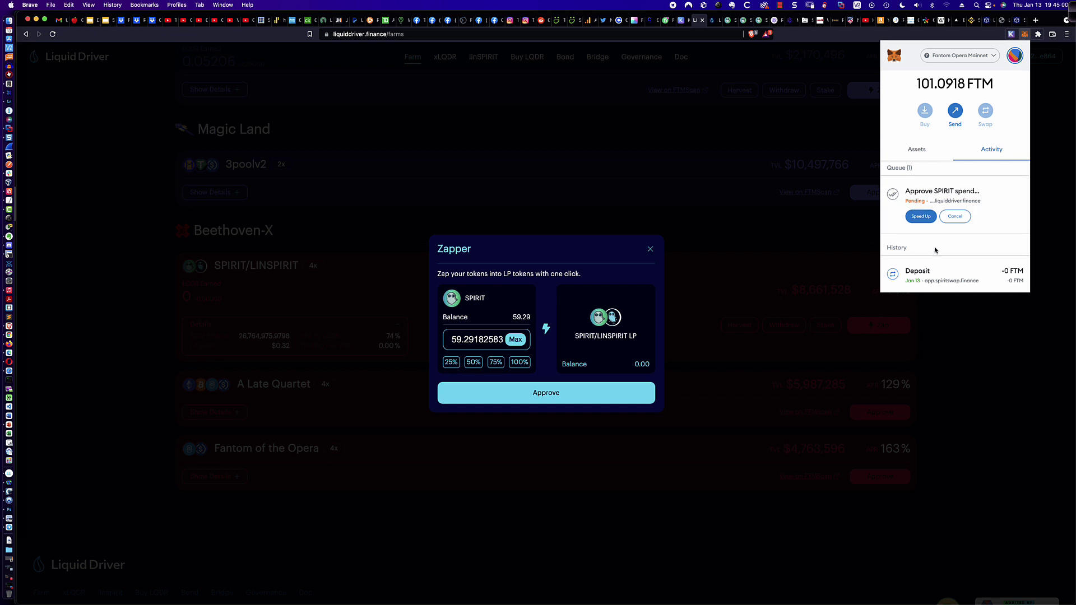
pyautogui.scroll(-2, 934, 249)
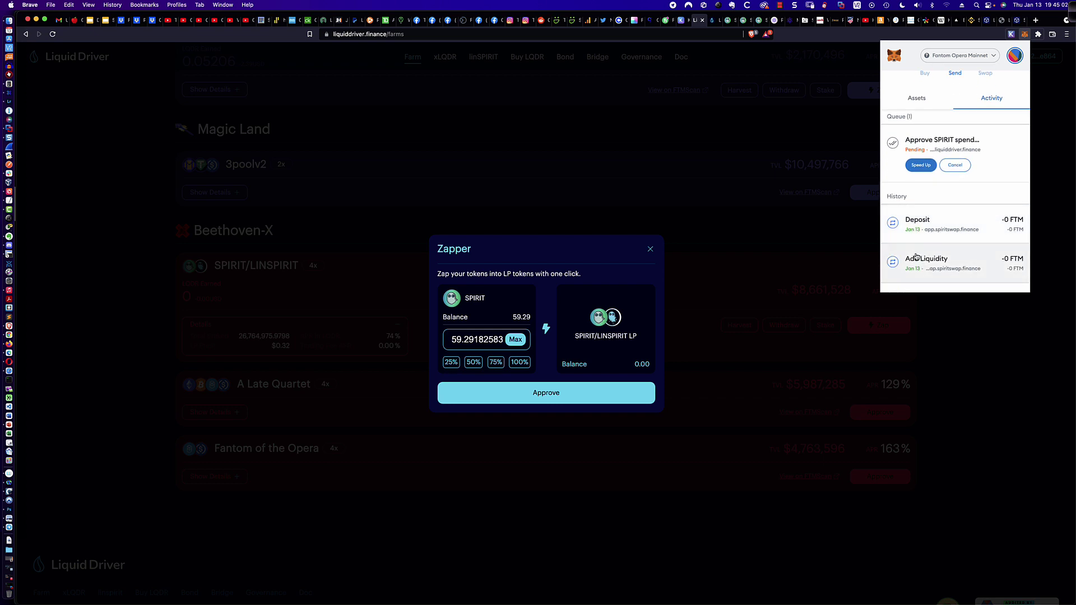
# Step: Review the token balances in MetaMask's asset list and the balance available to deposit in LiquidDriver's SPIRIT/LINSPIRIT farm
pyautogui.scroll(4, 927, 227)
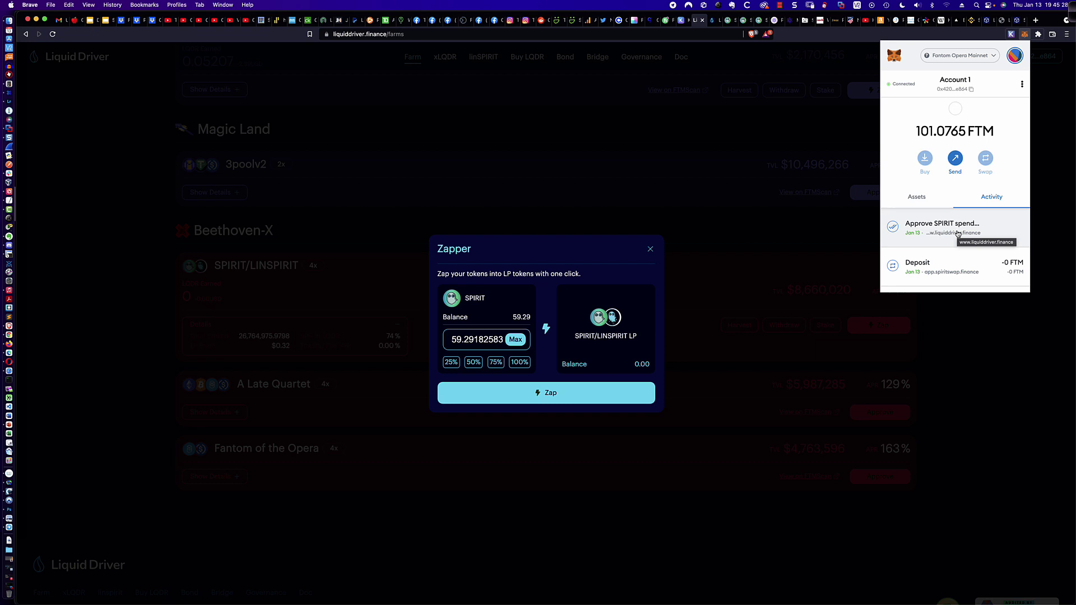
pyautogui.click(917, 197)
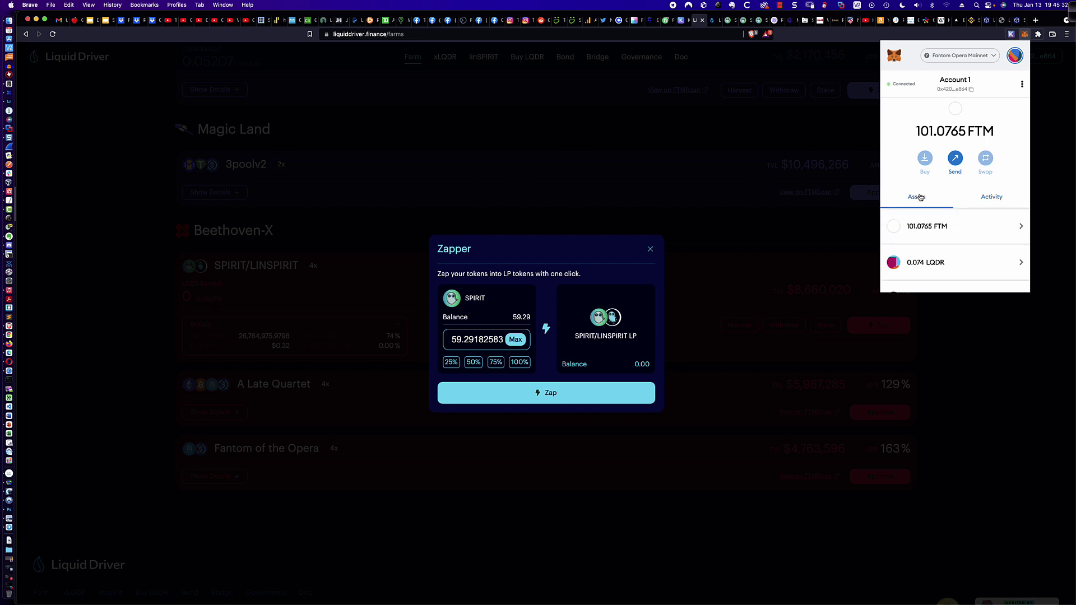
pyautogui.scroll(-5, 961, 201)
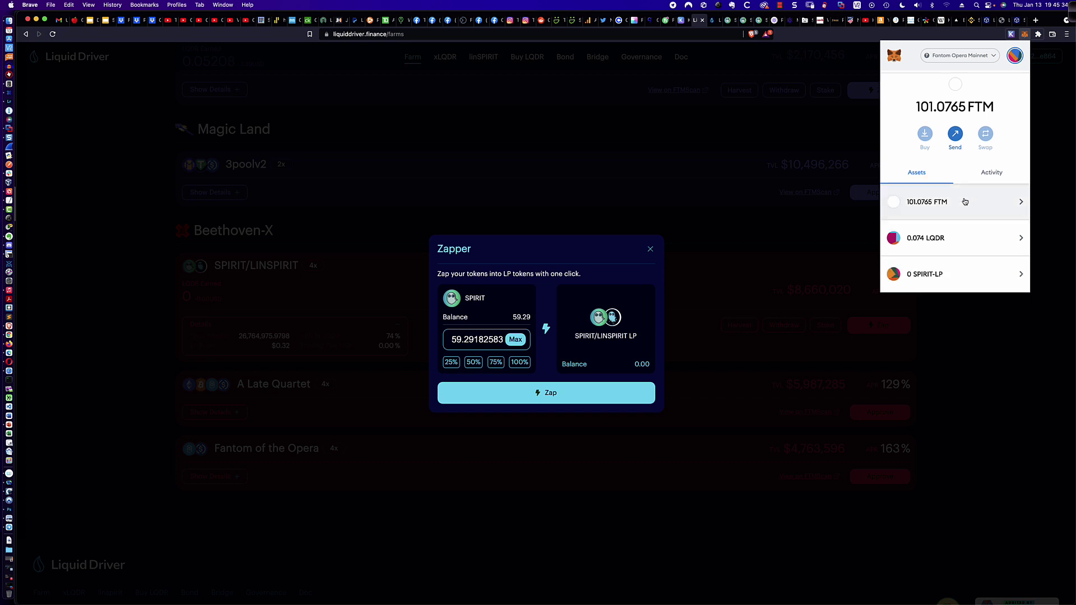
pyautogui.scroll(-5, 964, 202)
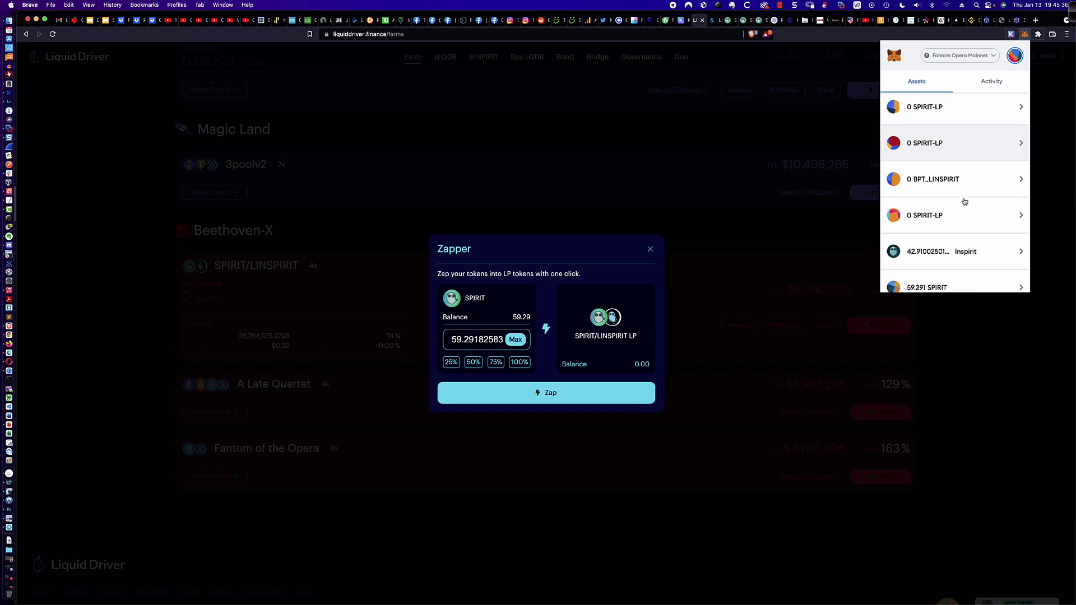
pyautogui.scroll(-1, 962, 199)
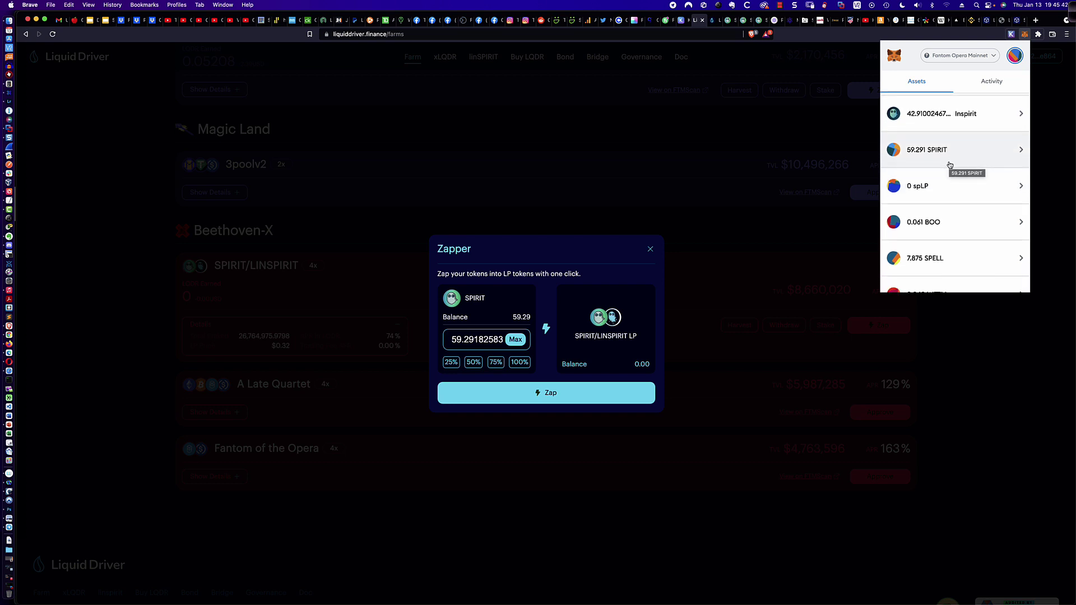
pyautogui.scroll(-2, 949, 164)
pyautogui.scroll(-5, 950, 165)
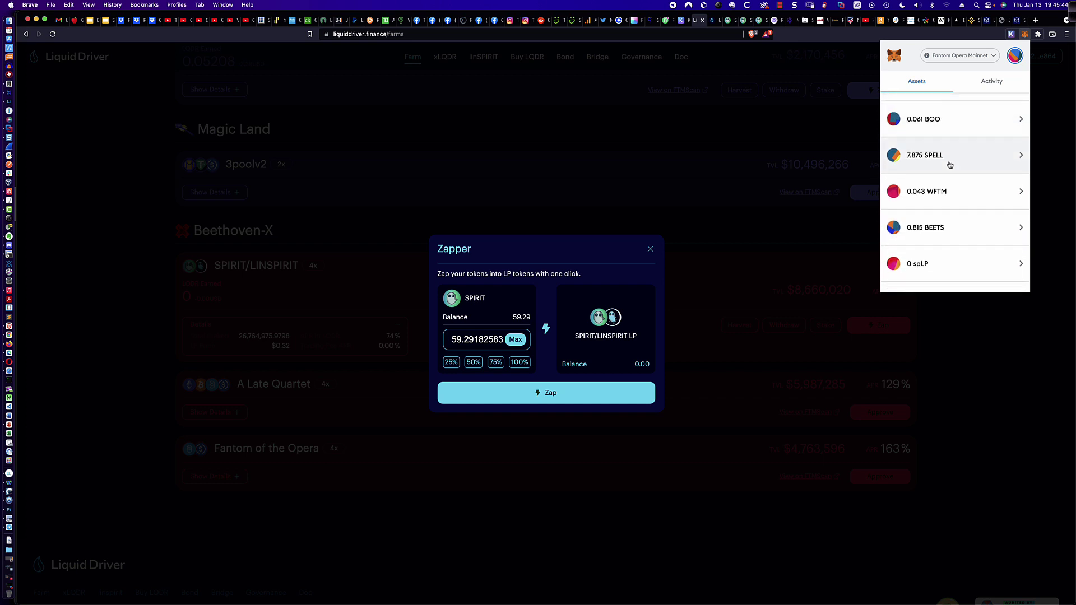
pyautogui.scroll(-5, 950, 165)
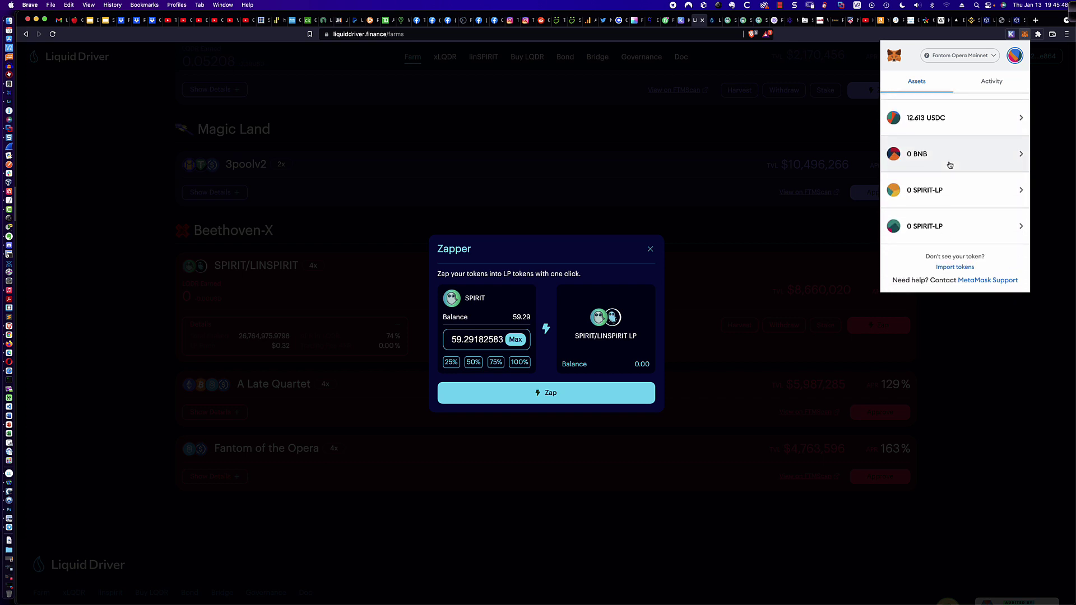
pyautogui.click(968, 336)
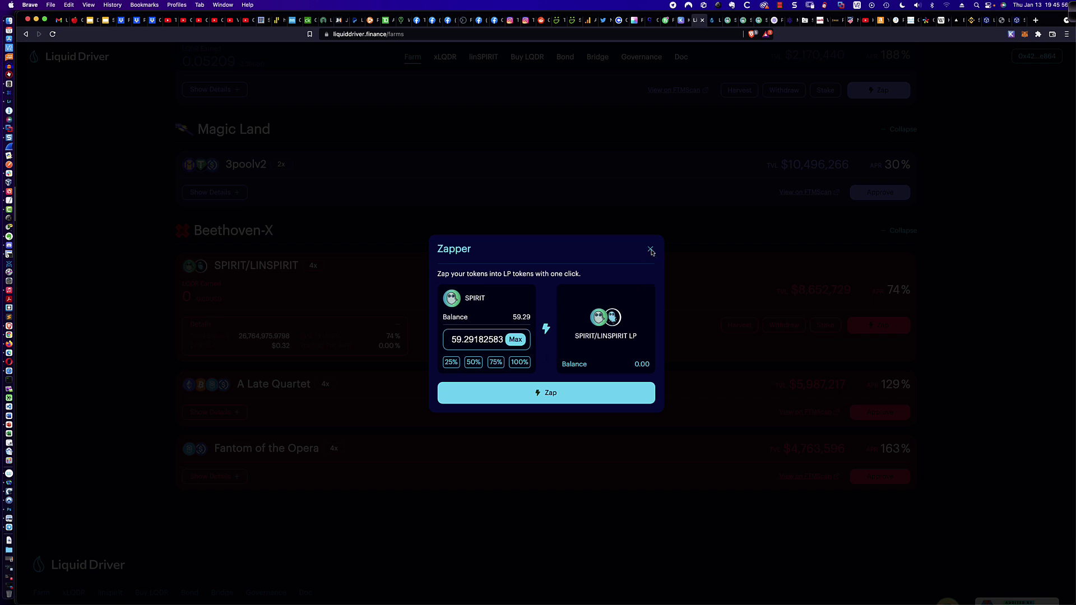
pyautogui.click(951, 320)
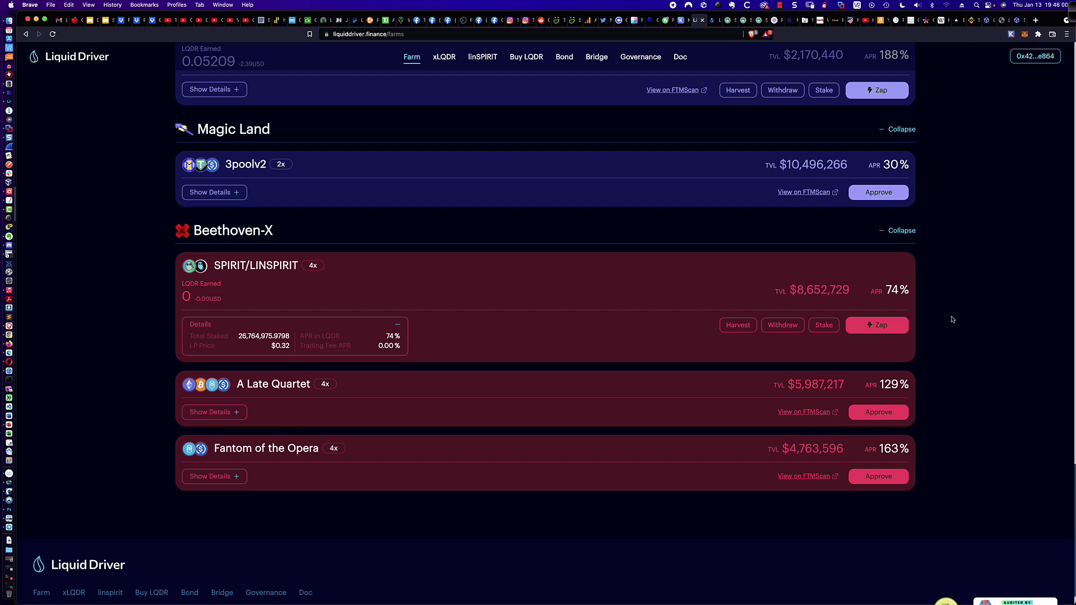
pyautogui.click(823, 326)
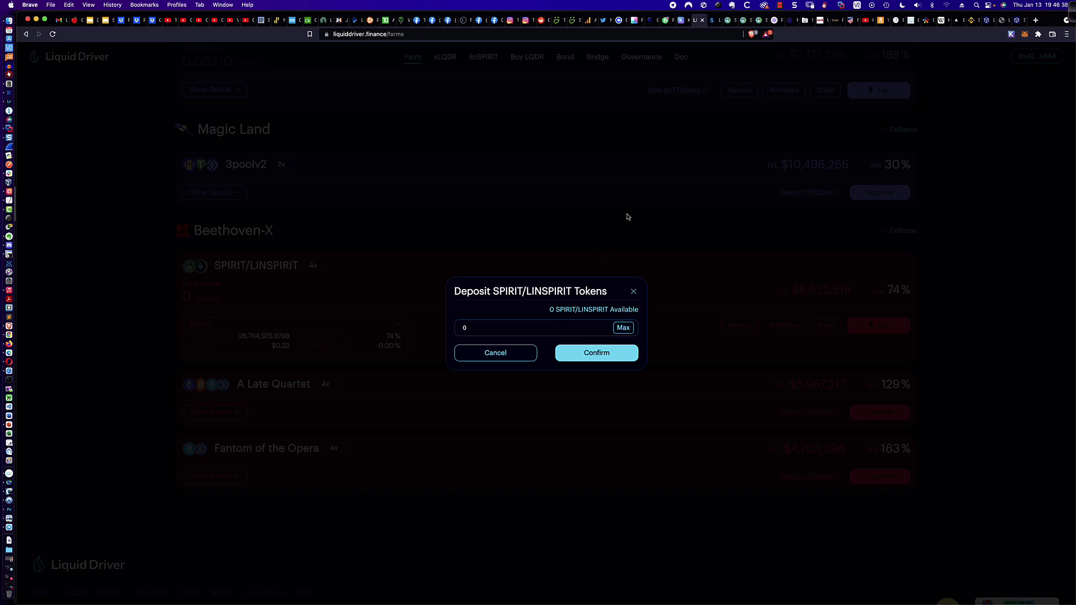
# Step: Open LiquidDriver's documentation and read the linSPIRIT page, including the section on its benefits
pyautogui.click(712, 25)
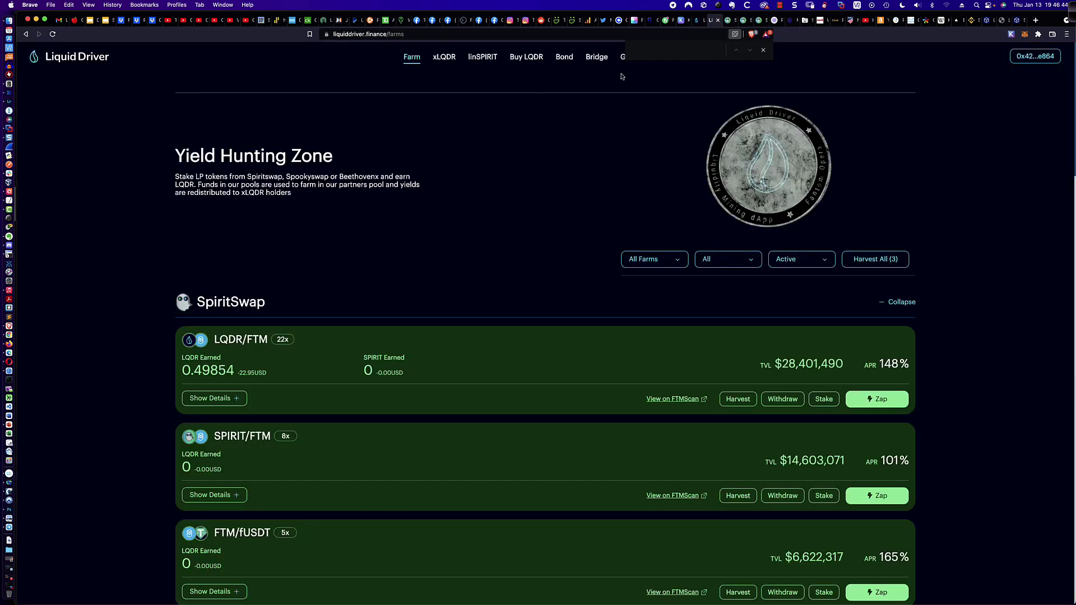
pyautogui.click(763, 50)
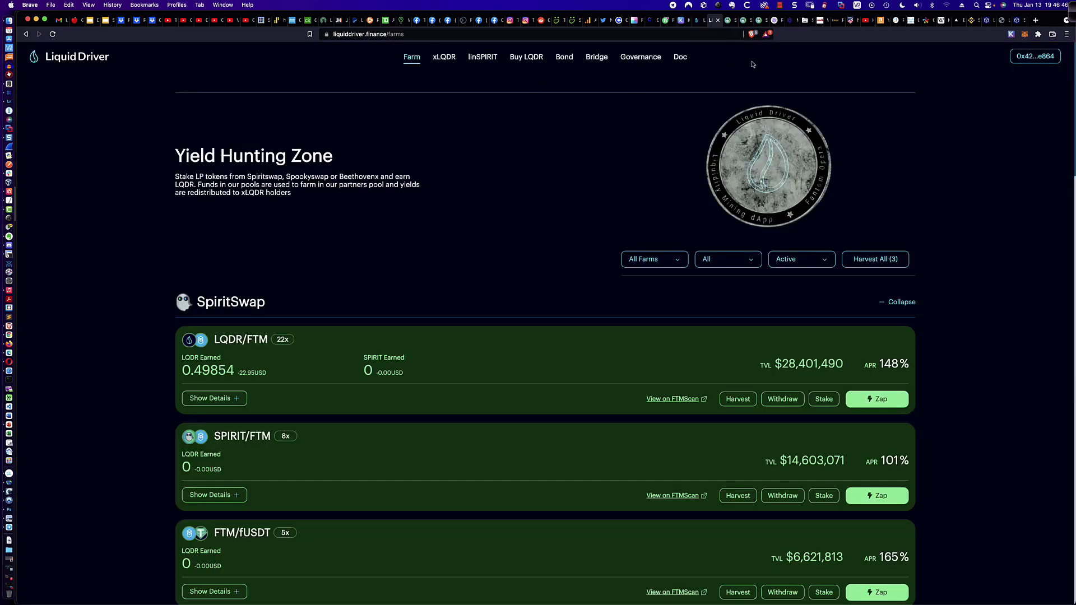
pyautogui.click(679, 58)
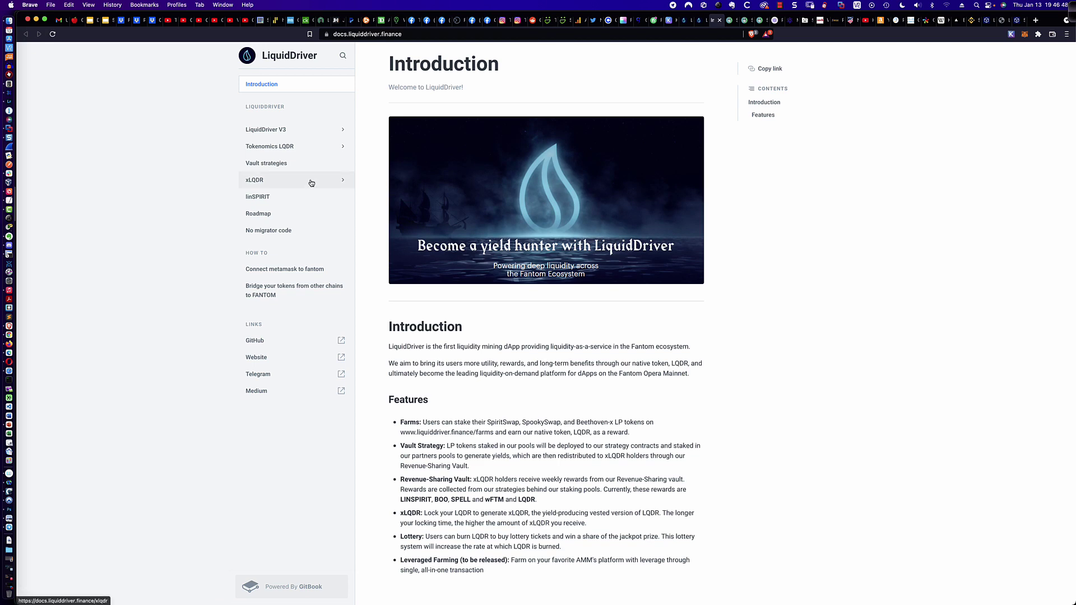
pyautogui.click(262, 198)
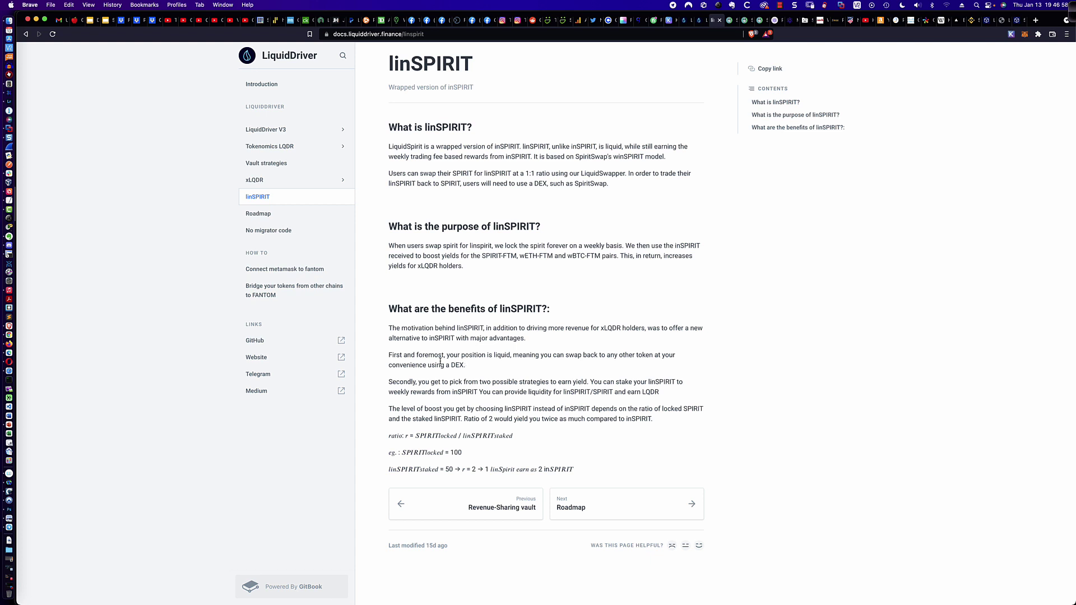
pyautogui.moveTo(454, 358); pyautogui.dragTo(539, 358)
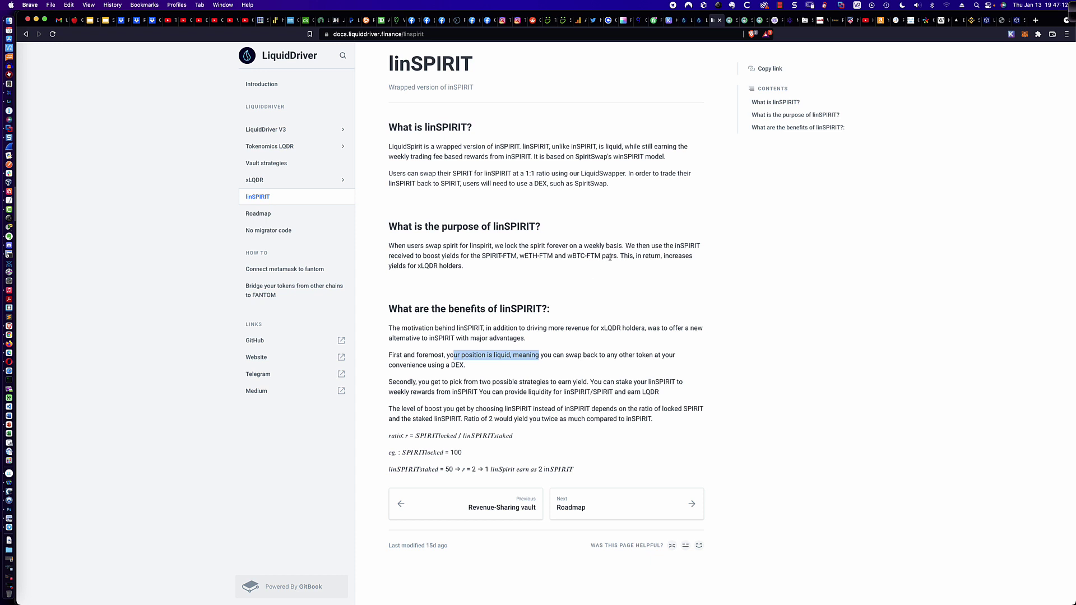
# Step: Return to the farms page, reload it, and recheck the balance available to deposit in Beethoven-X's SPIRIT/LINSPIRIT farm
pyautogui.click(683, 20)
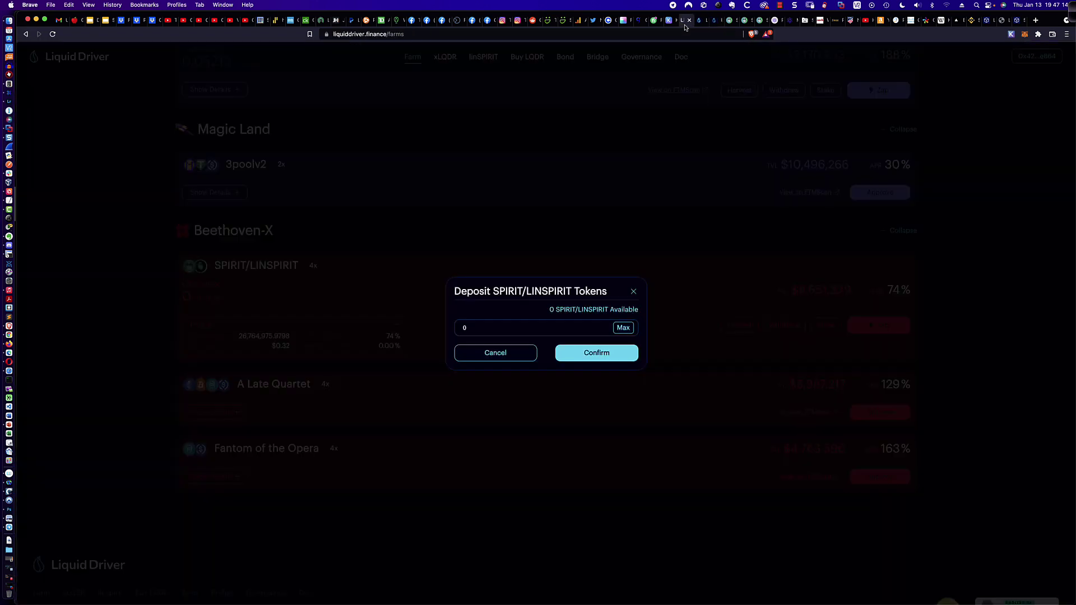
pyautogui.click(509, 353)
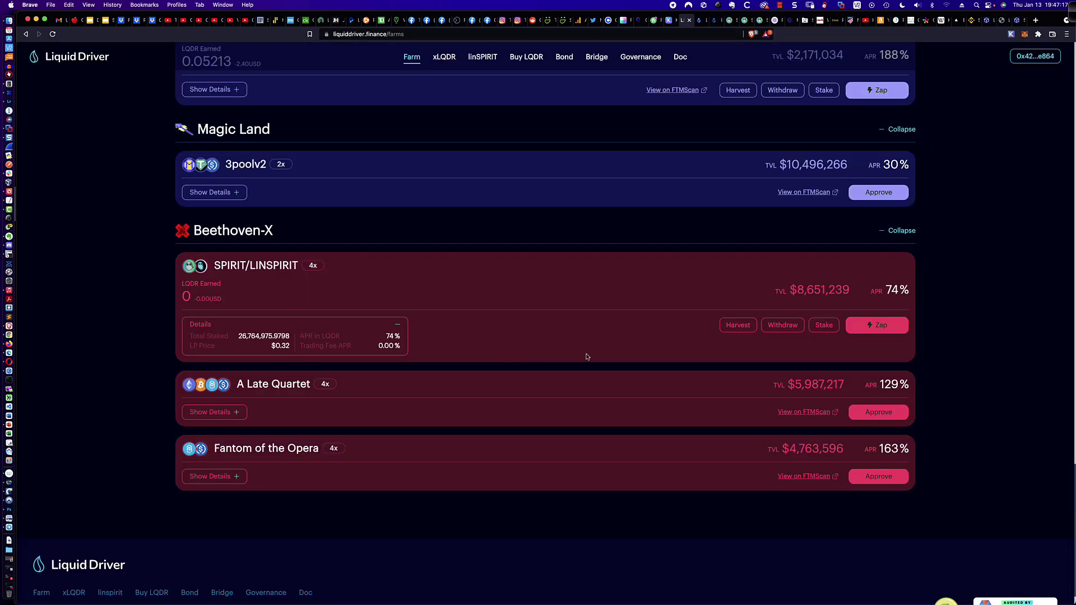
pyautogui.click(823, 326)
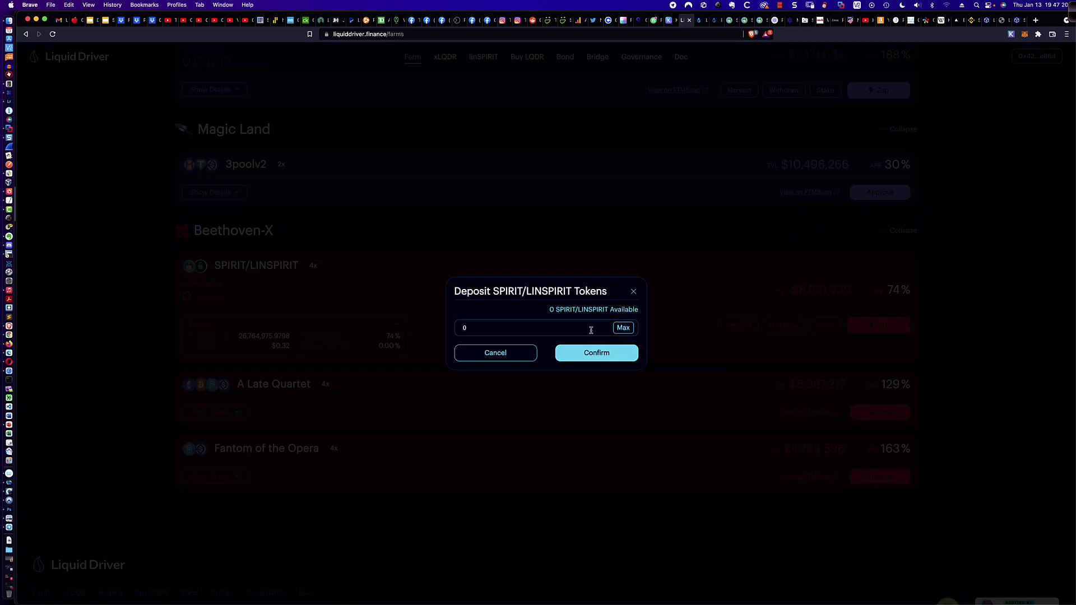
pyautogui.click(516, 355)
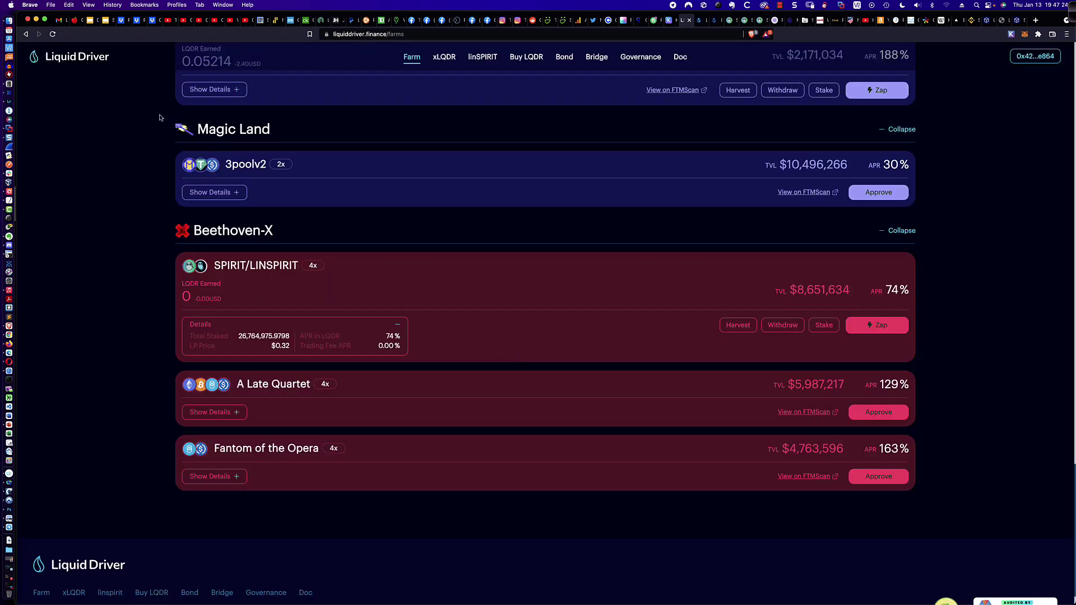
pyautogui.click(53, 34)
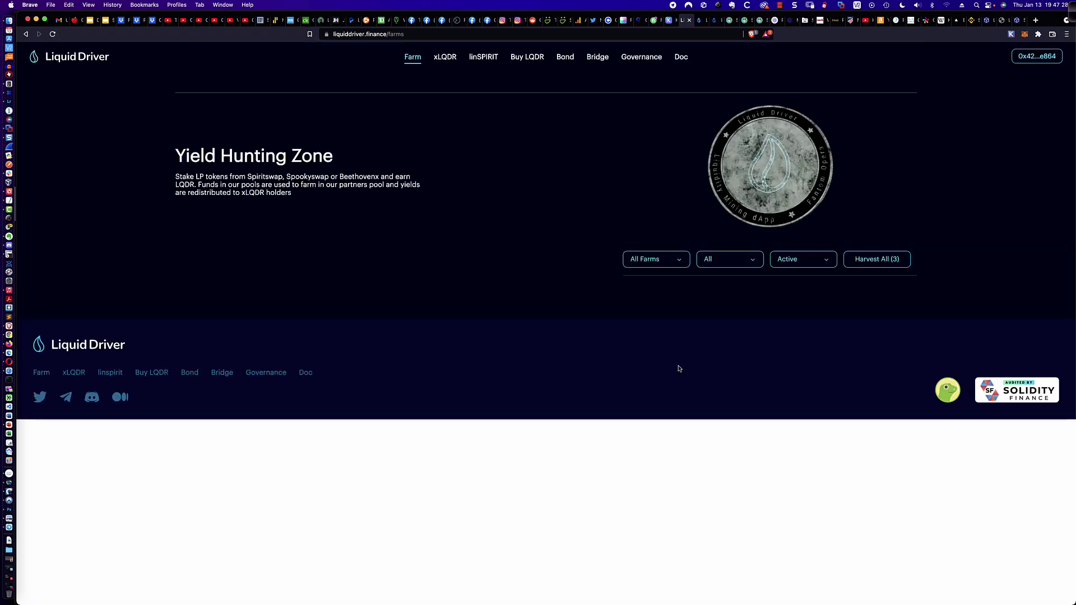
pyautogui.scroll(-20, 678, 368)
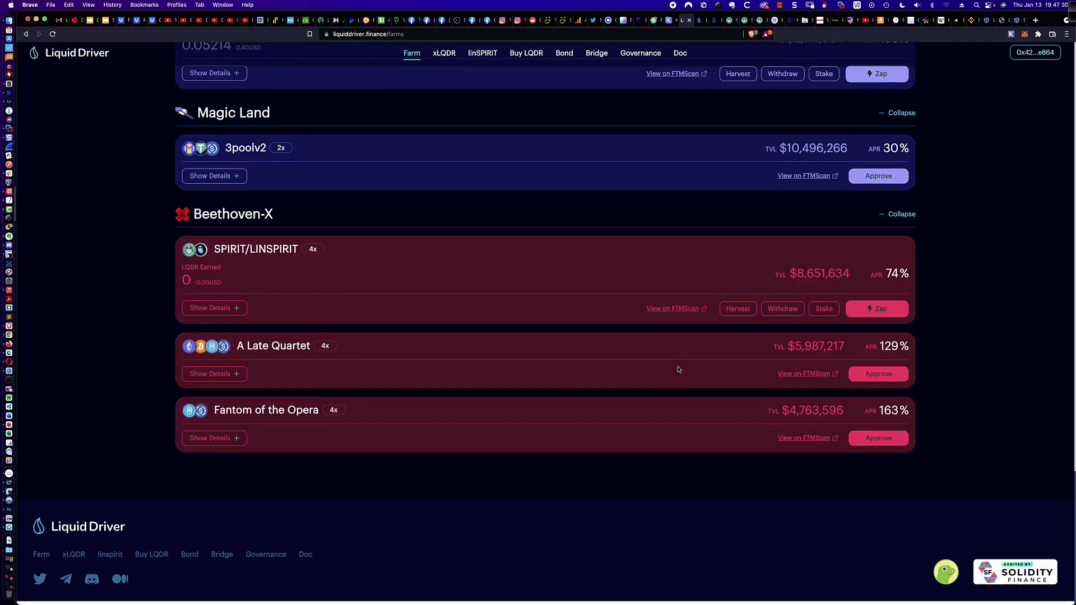
pyautogui.click(824, 313)
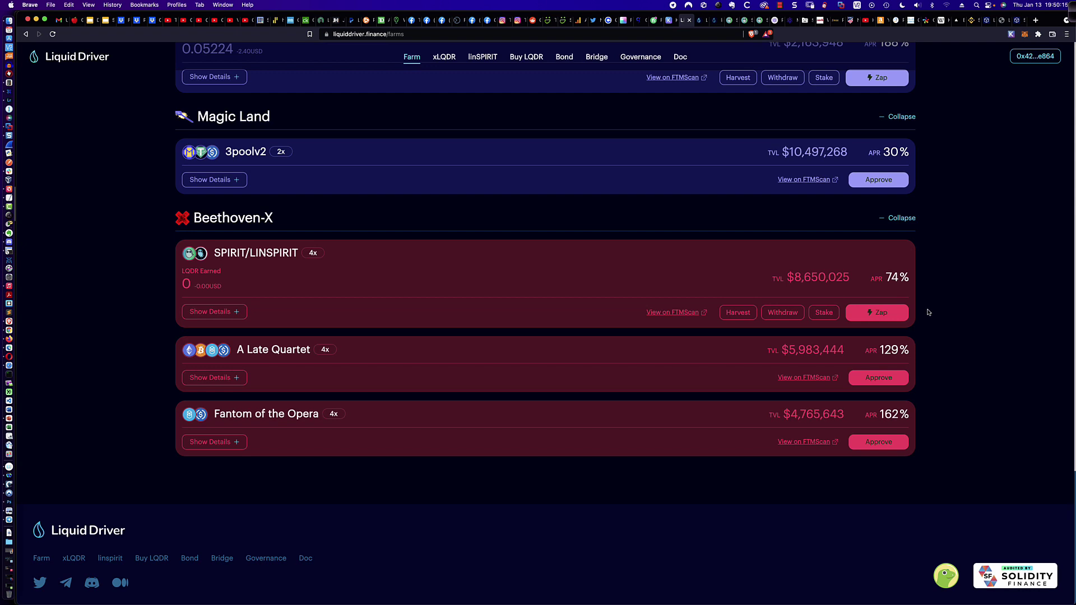
pyautogui.click(823, 313)
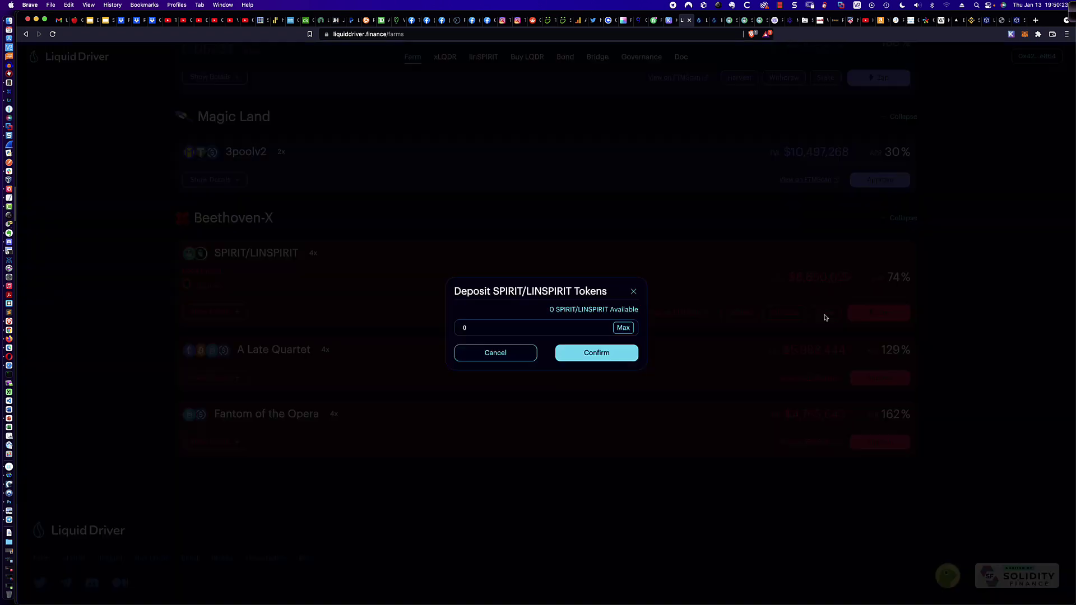
pyautogui.click(511, 354)
# Step: Zap 100% of the SPIRIT balance into SPIRIT/LINSPIRIT LP tokens and confirm the transaction in MetaMask
pyautogui.click(877, 312)
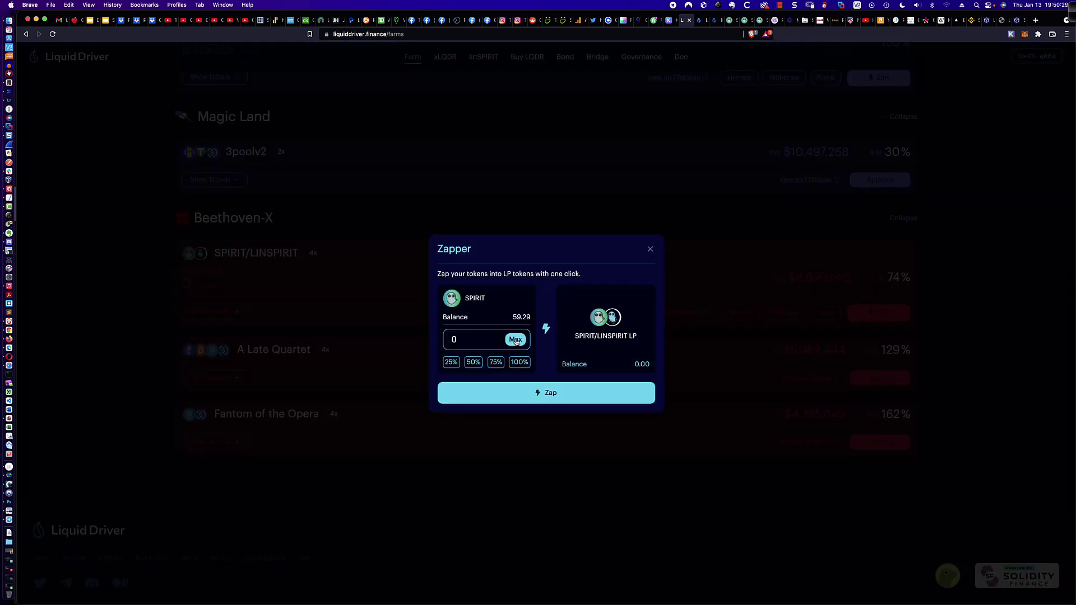
pyautogui.click(522, 364)
pyautogui.click(580, 398)
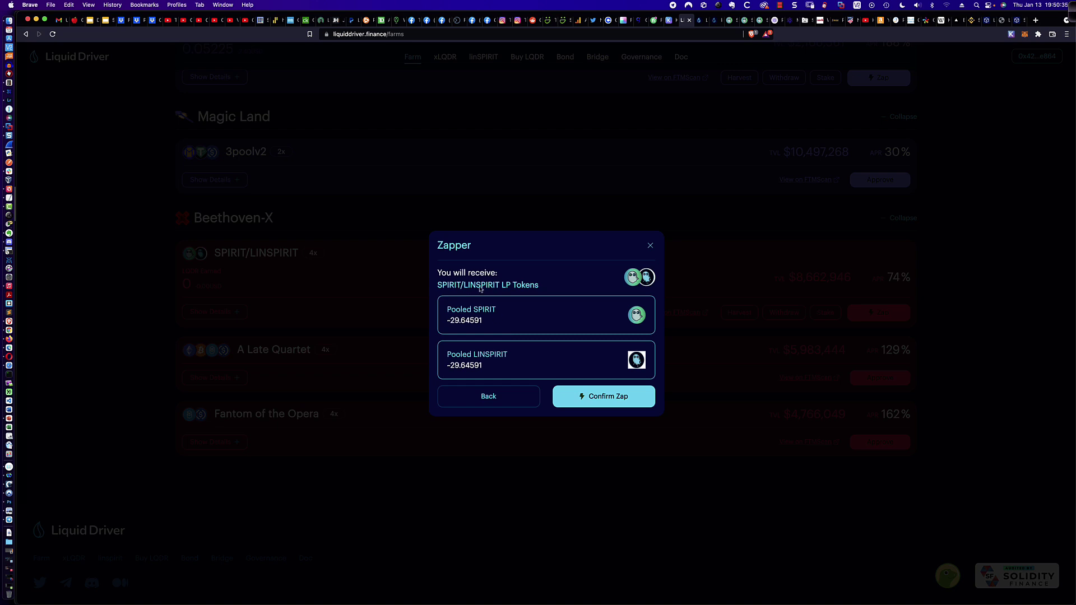
pyautogui.click(613, 397)
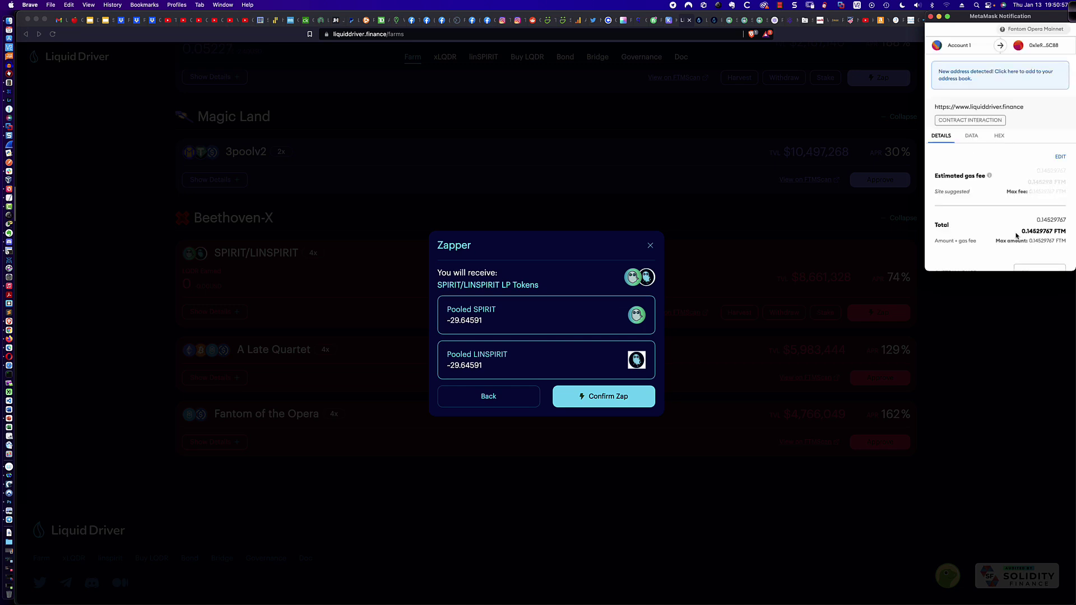
pyautogui.scroll(-2, 1015, 235)
pyautogui.scroll(-1, 1016, 235)
pyautogui.click(1031, 255)
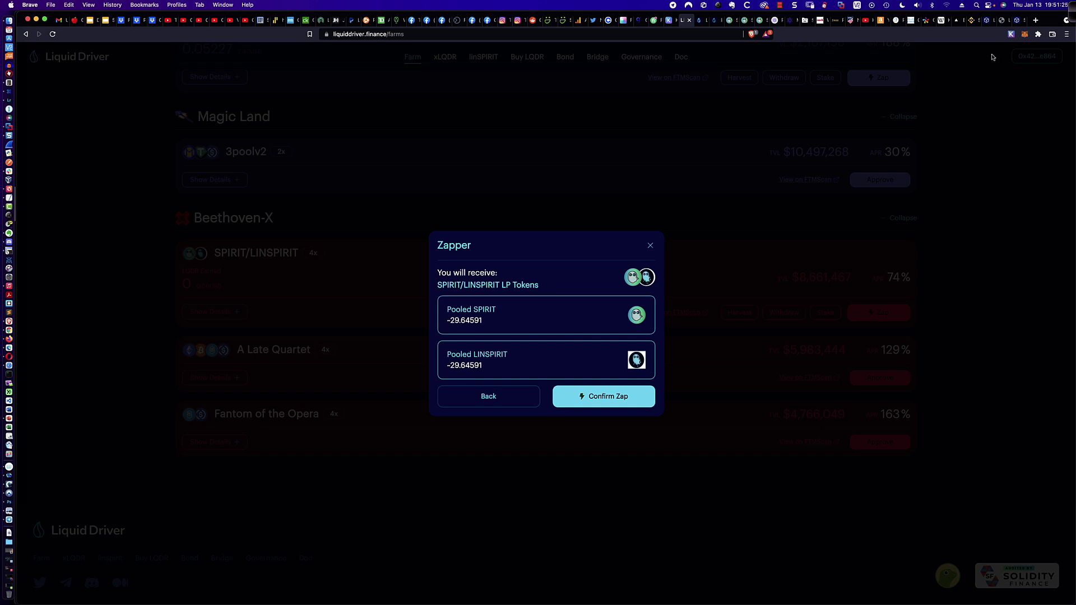
# Step: Check the zap transaction's status in MetaMask's activity list and close the Zapper dialog
pyautogui.click(1024, 35)
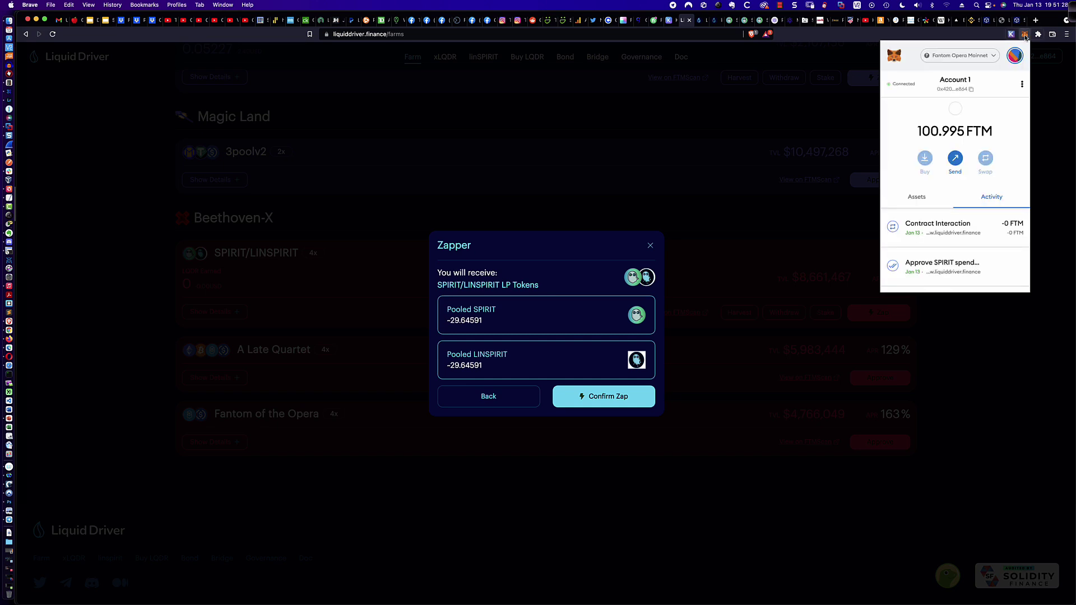
pyautogui.click(917, 197)
pyautogui.click(991, 197)
pyautogui.click(955, 340)
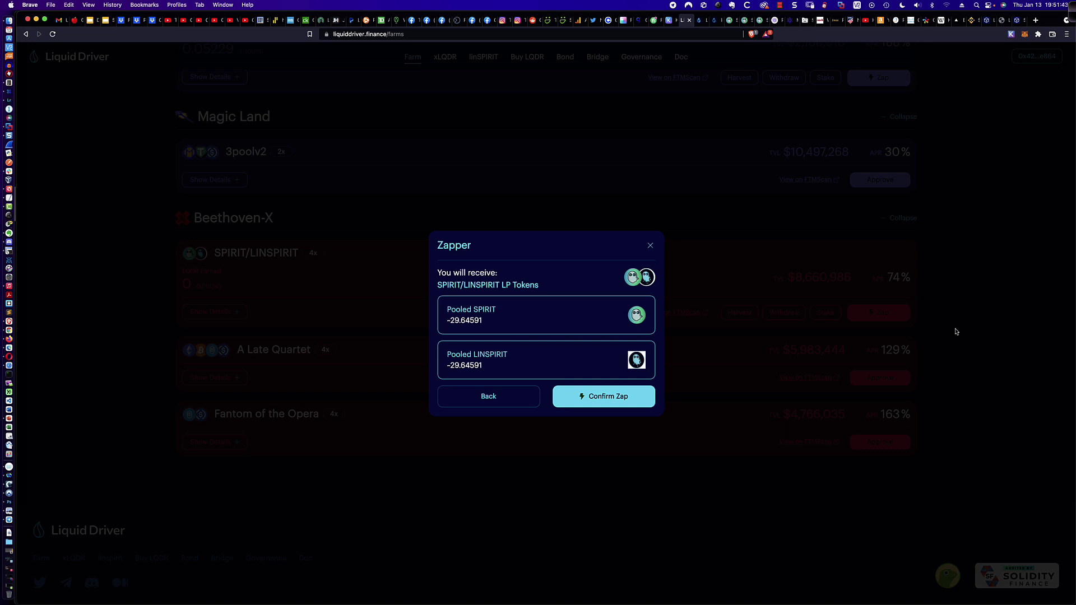
pyautogui.click(1023, 35)
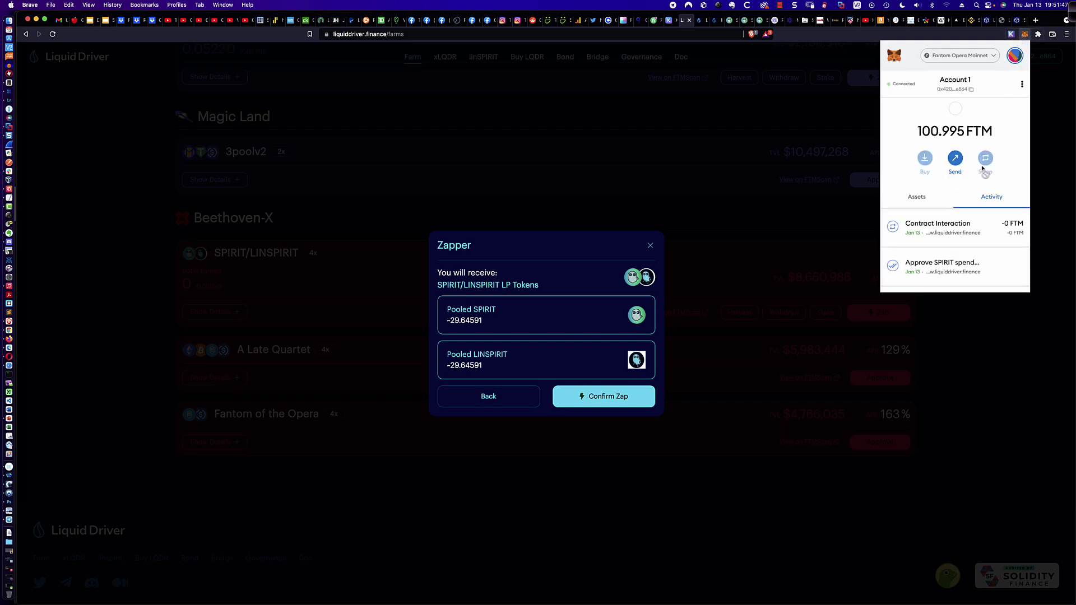
pyautogui.click(1040, 160)
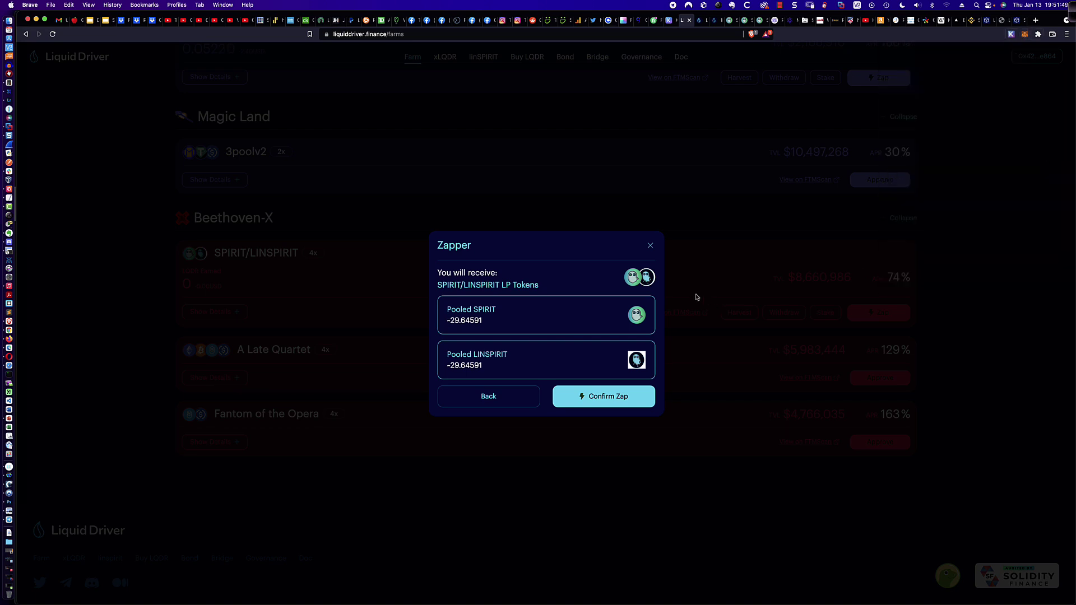
pyautogui.click(946, 277)
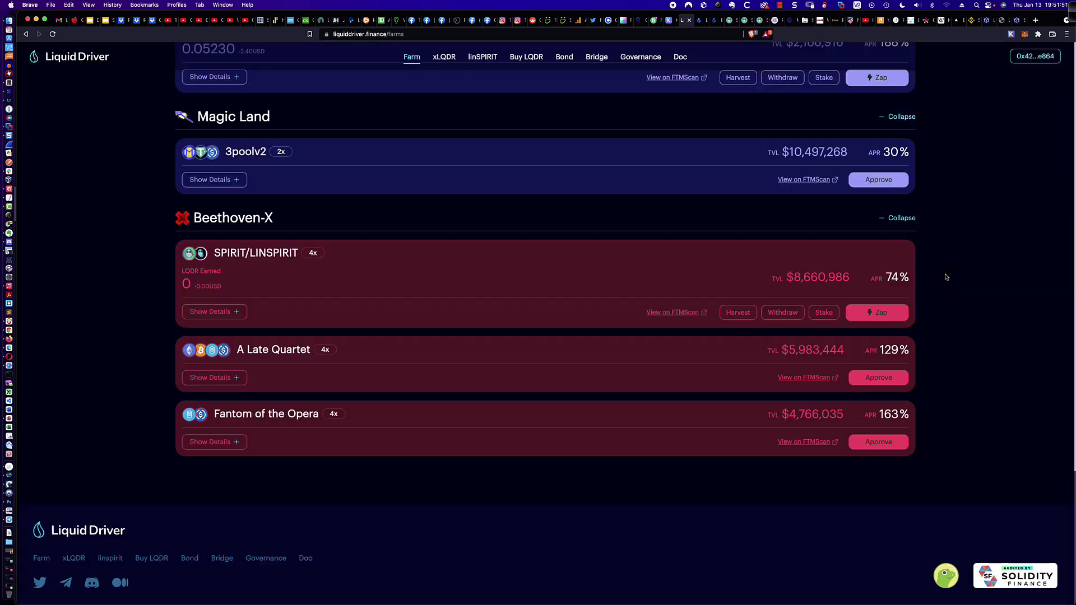
# Step: Stake the maximum available SPIRIT/LINSPIRIT LP tokens in the Beethoven-X farm and confirm the deposit in MetaMask
pyautogui.click(819, 318)
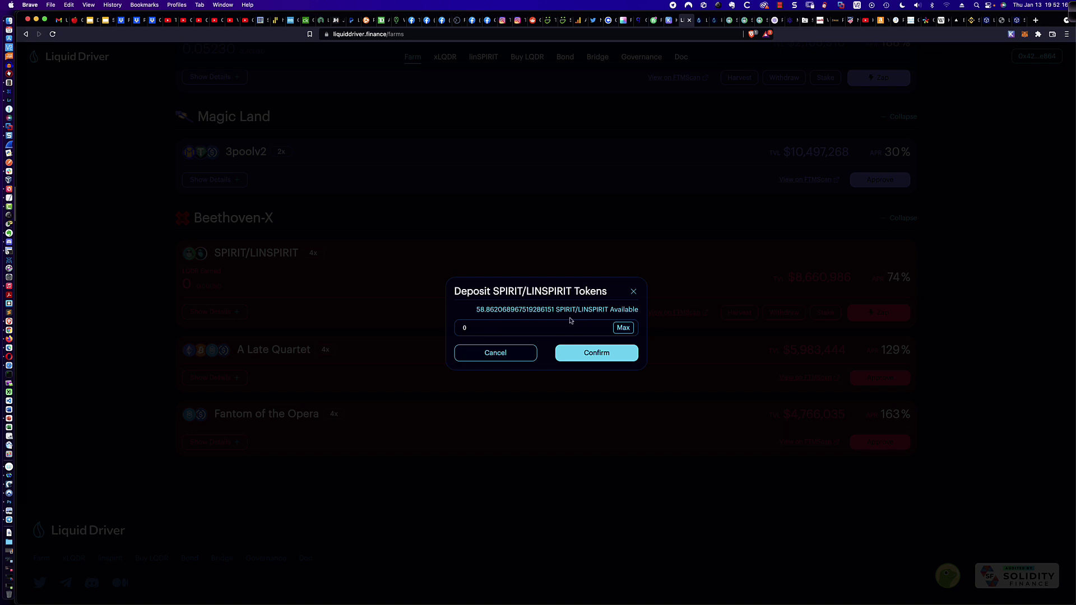
pyautogui.click(622, 328)
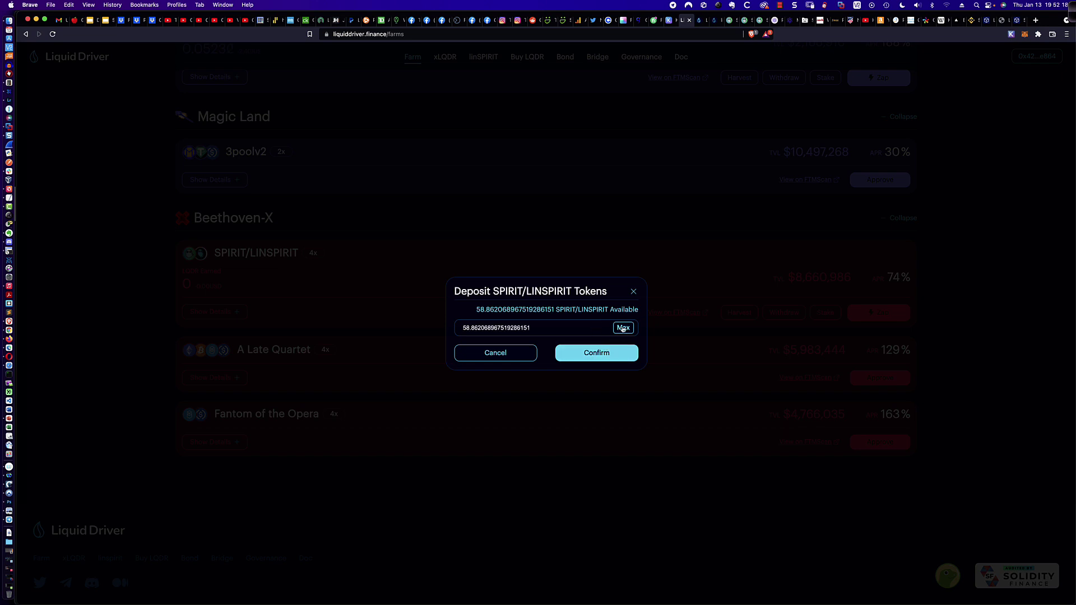
pyautogui.click(594, 354)
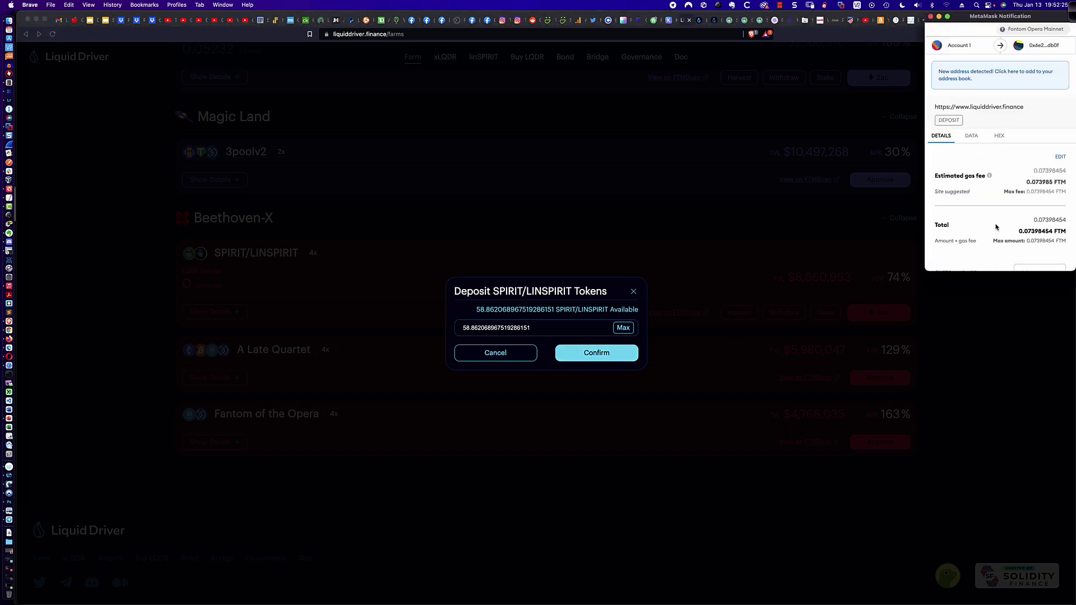
pyautogui.scroll(-2, 996, 227)
pyautogui.scroll(-2, 996, 226)
pyautogui.click(1033, 253)
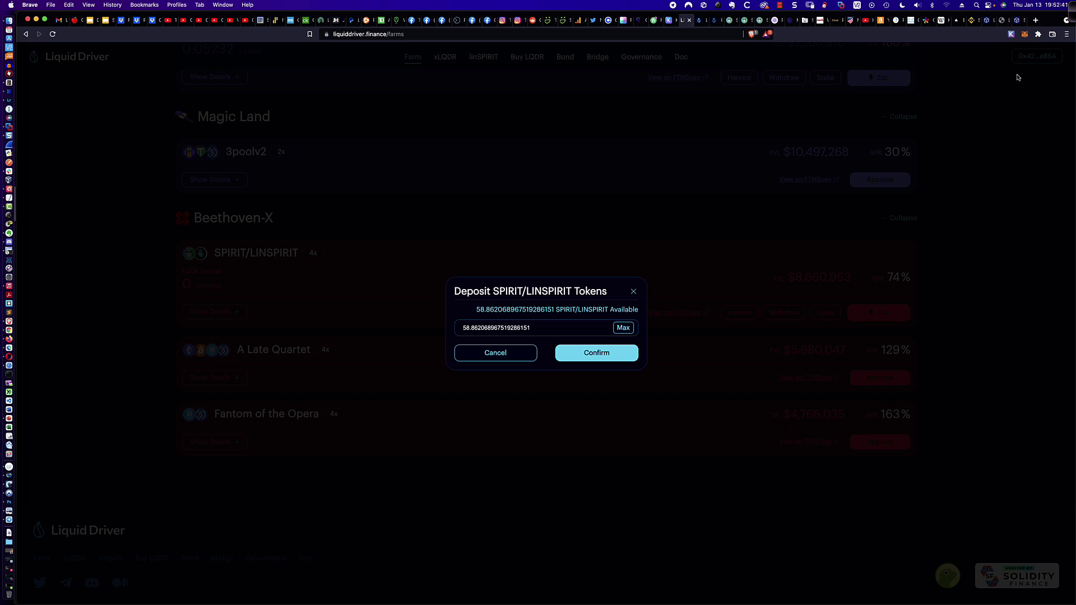
# Step: Check the deposit transaction's status in MetaMask's activity list and close the wallet popup
pyautogui.click(1024, 34)
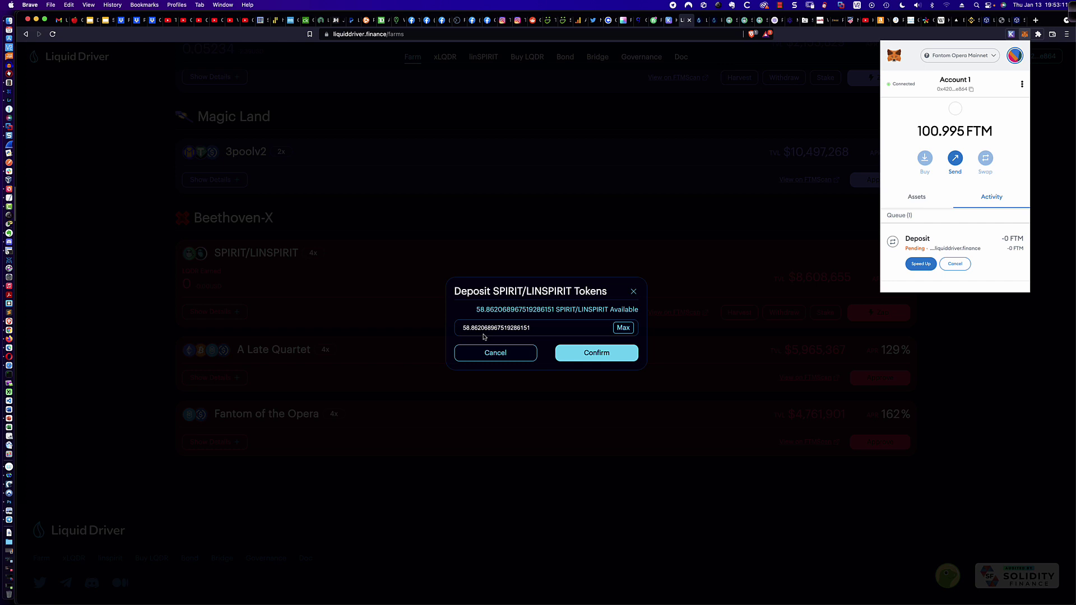
pyautogui.scroll(-2, 978, 211)
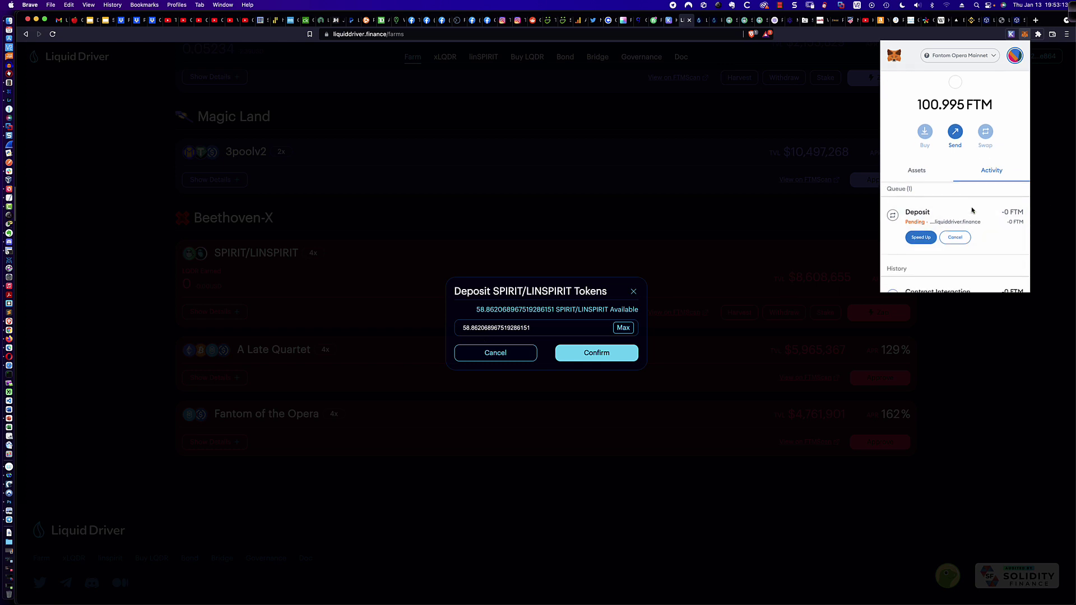
pyautogui.scroll(-1, 972, 210)
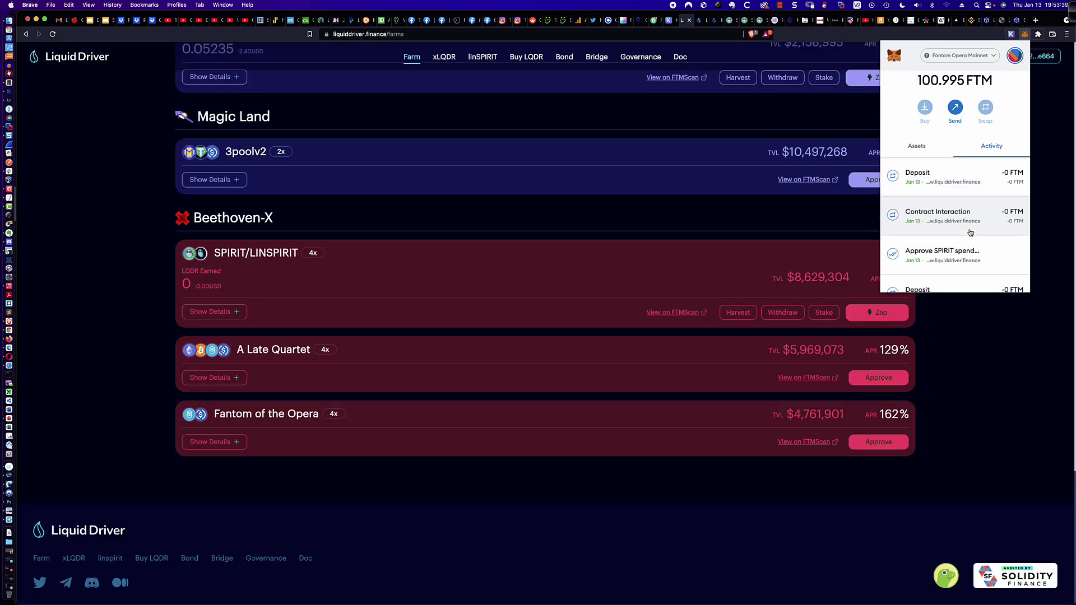
pyautogui.click(949, 335)
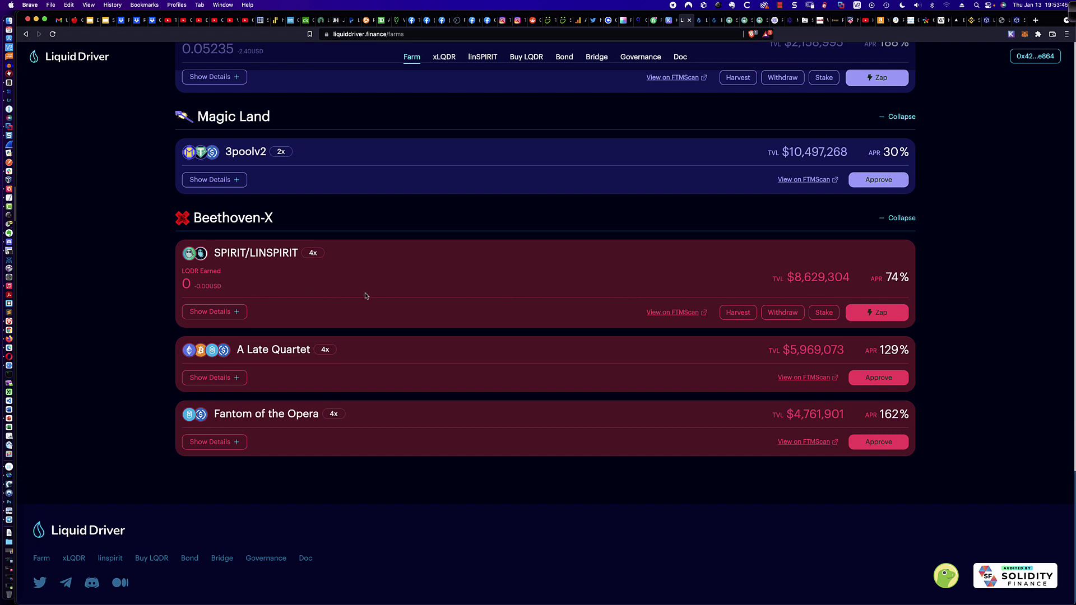
# Step: Show the SPIRIT/LINSPIRIT farm's stake details, and view its Zapper balances before closing that dialog
pyautogui.click(212, 313)
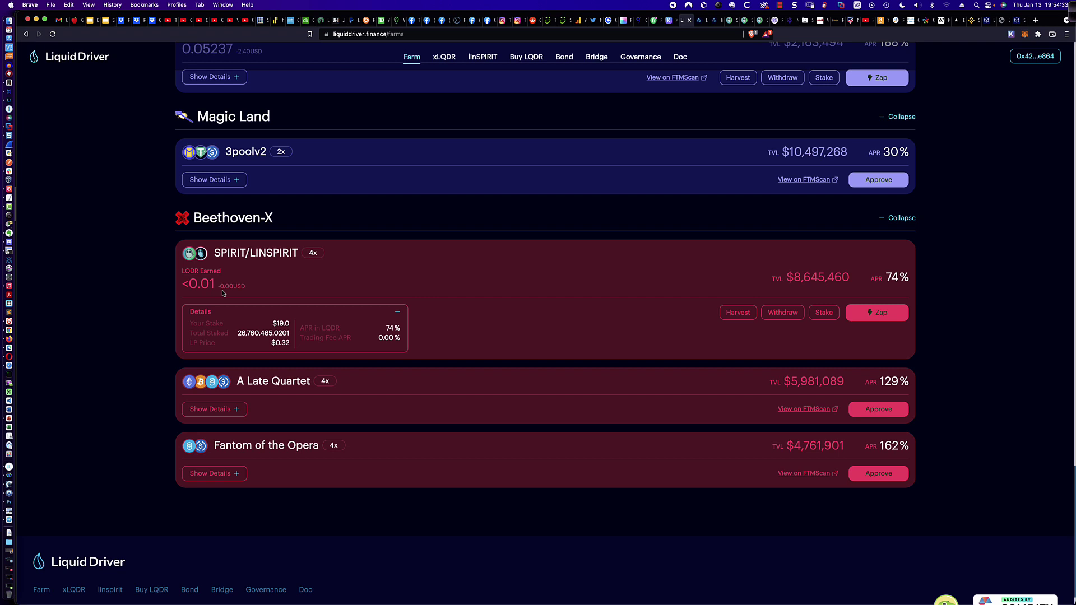
pyautogui.click(873, 313)
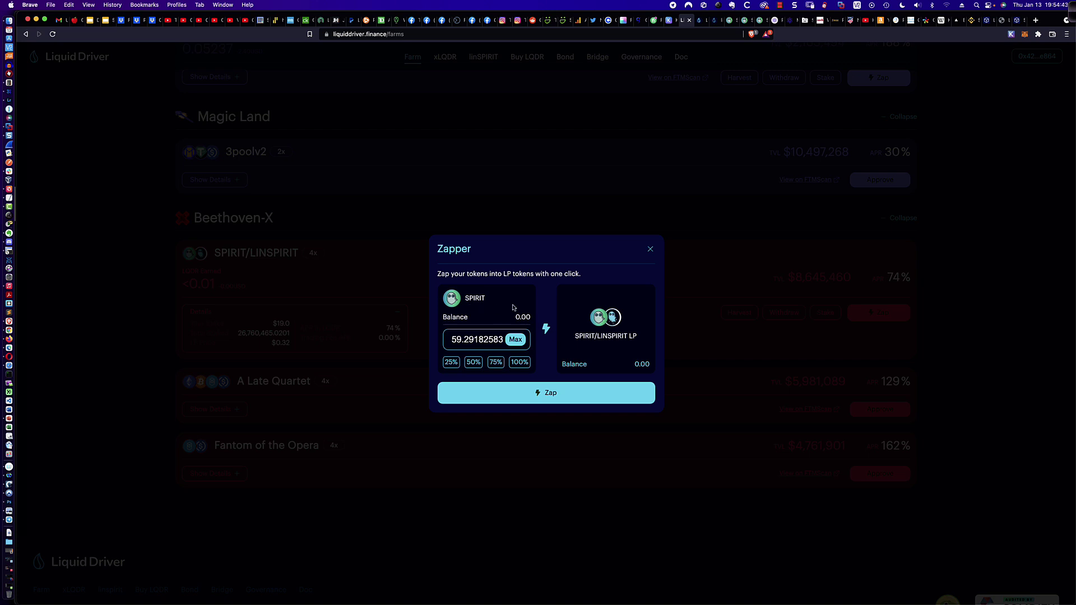
pyautogui.click(650, 251)
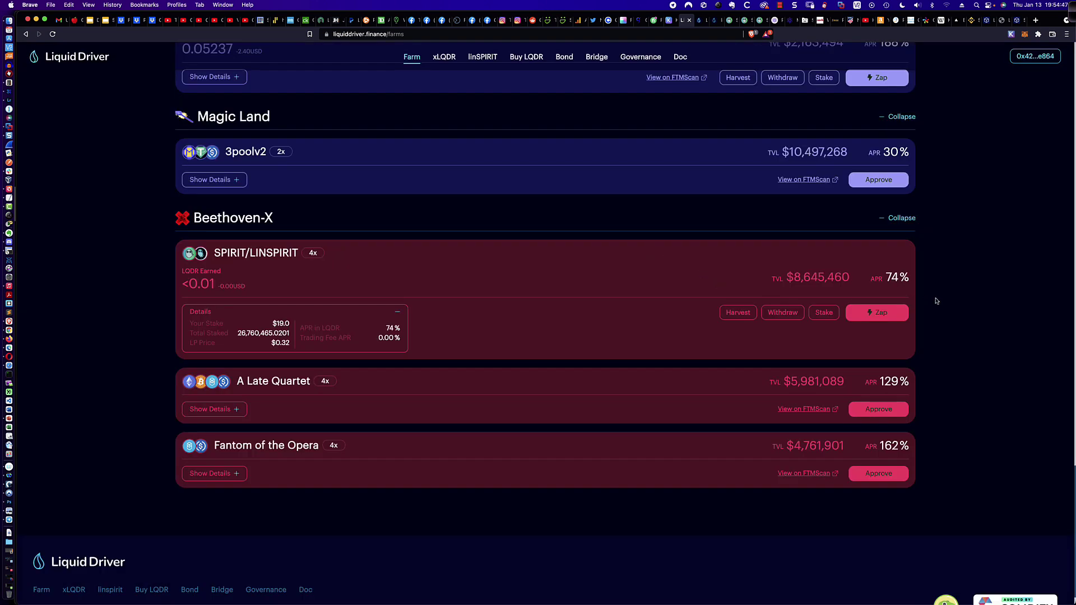